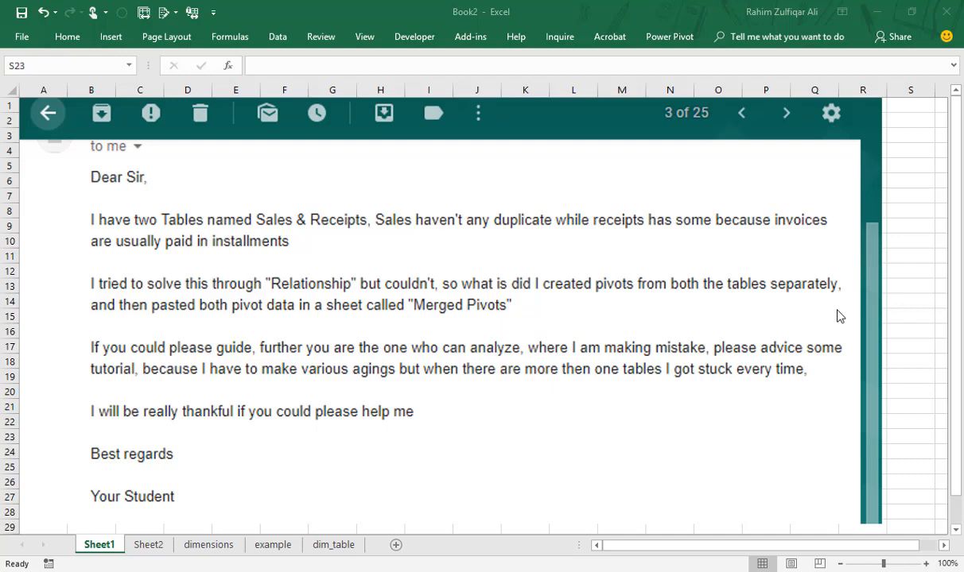
# Step: Switch to the sales and receipts workbook and compare the tables on the Sales and Receipts sheets
pyautogui.hotkey('alt', 'Tab')
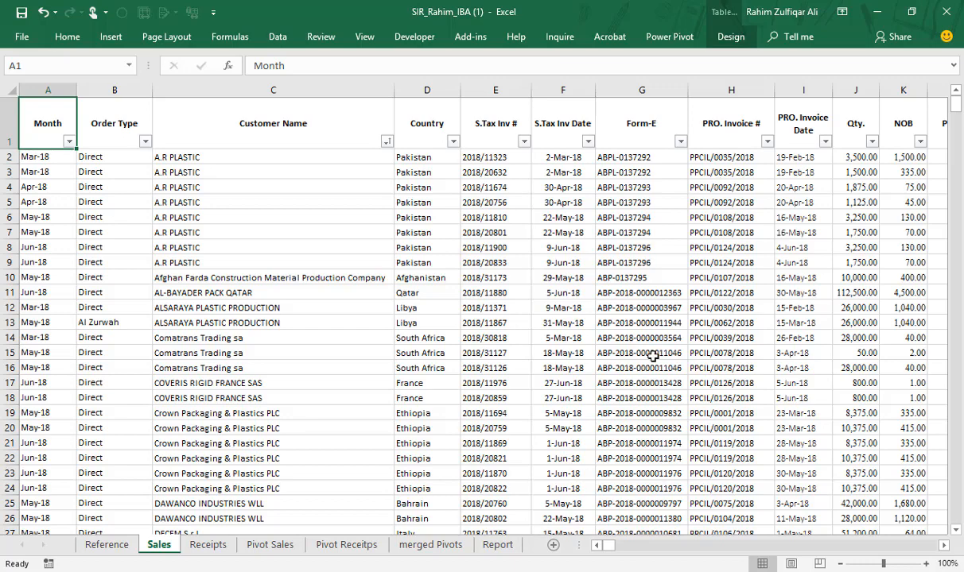
pyautogui.moveTo(612, 555)
pyautogui.mouseDown()
pyautogui.moveTo(622, 550)
pyautogui.moveTo(602, 547)
pyautogui.mouseUp()
pyautogui.click(517, 352)
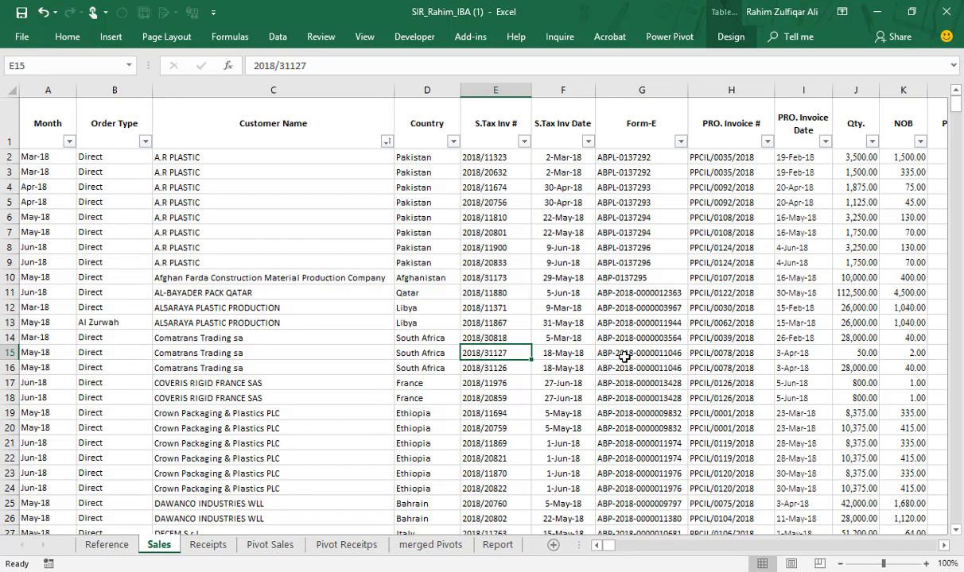
pyautogui.click(209, 545)
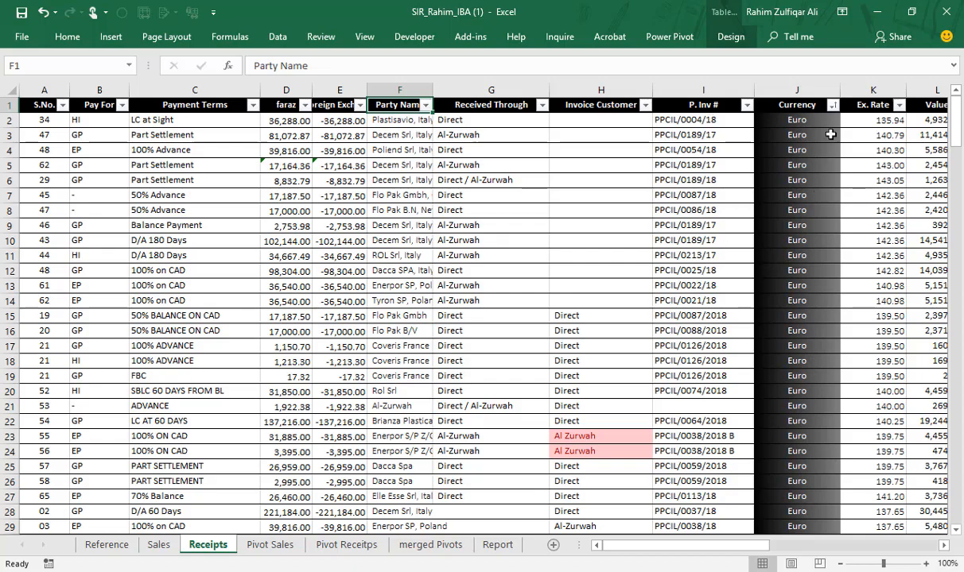
pyautogui.moveTo(751, 547)
pyautogui.mouseDown()
pyautogui.moveTo(860, 546)
pyautogui.moveTo(747, 547)
pyautogui.mouseUp()
pyautogui.click(159, 546)
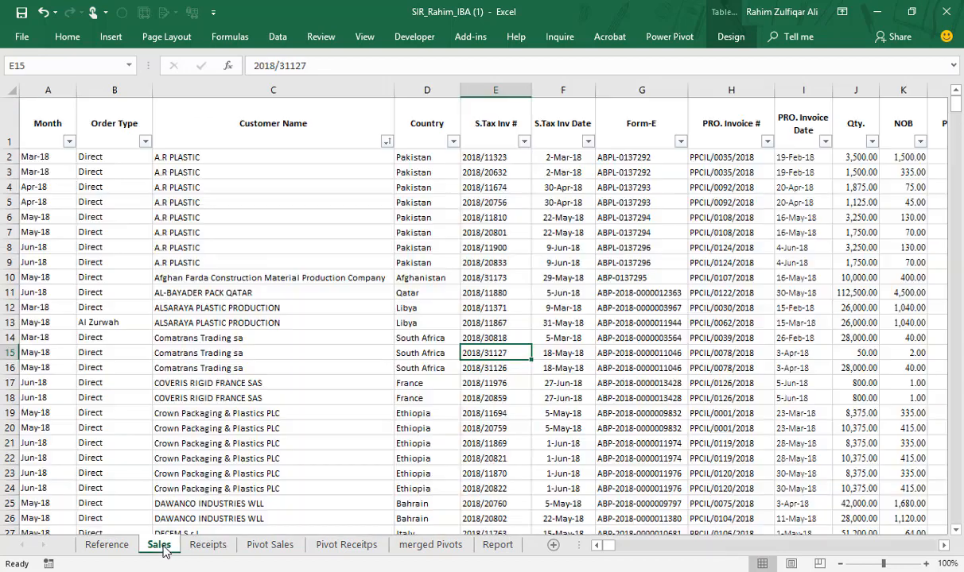
pyautogui.click(206, 545)
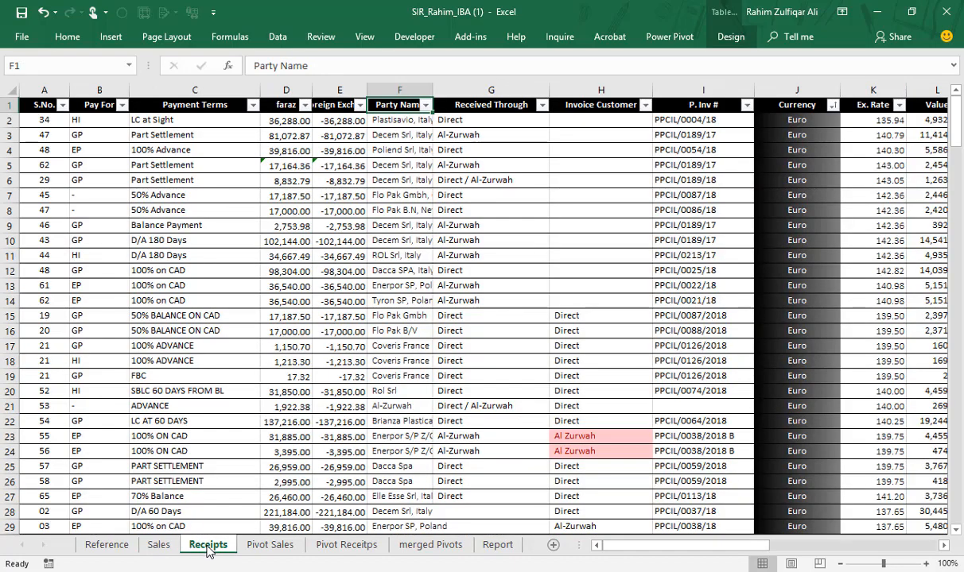
pyautogui.click(160, 546)
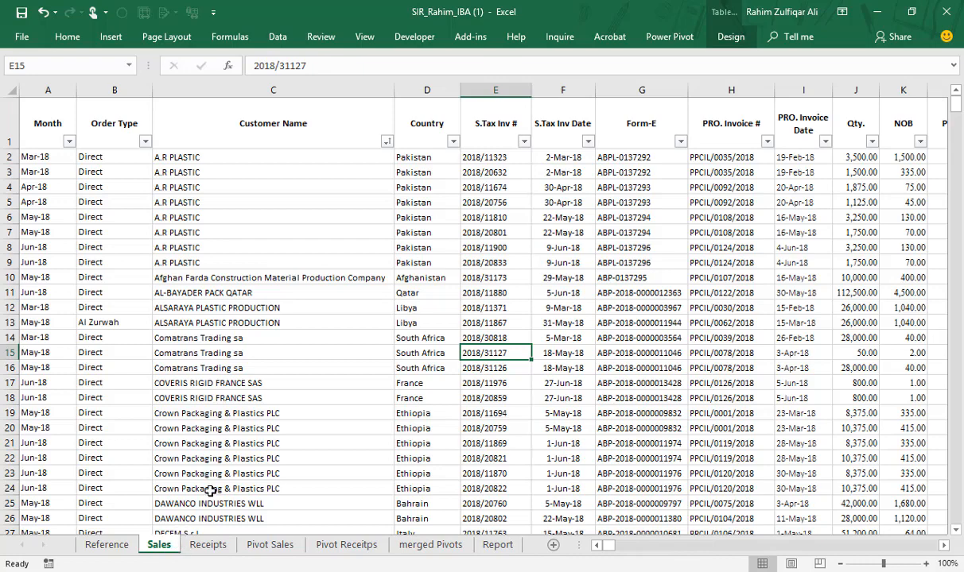
# Step: Examine the pivot tables on the Pivot Sales and Pivot Receitps sheets alongside the Receipts source table
pyautogui.click(270, 546)
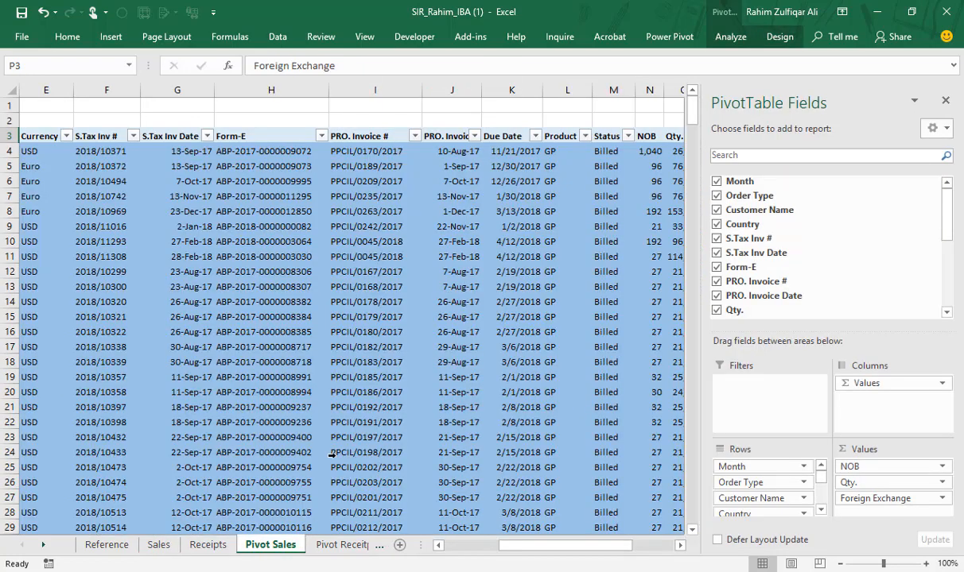
pyautogui.click(374, 317)
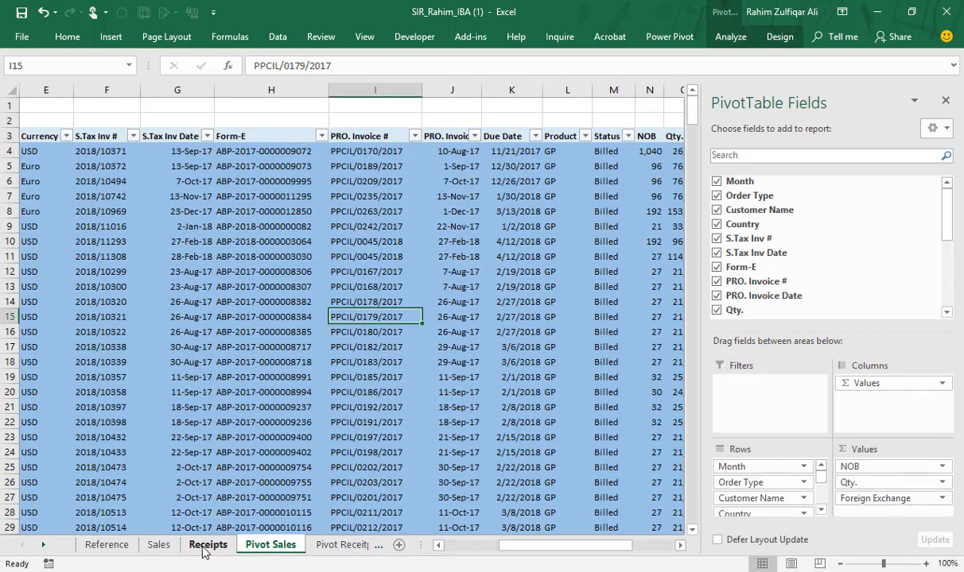
pyautogui.click(203, 547)
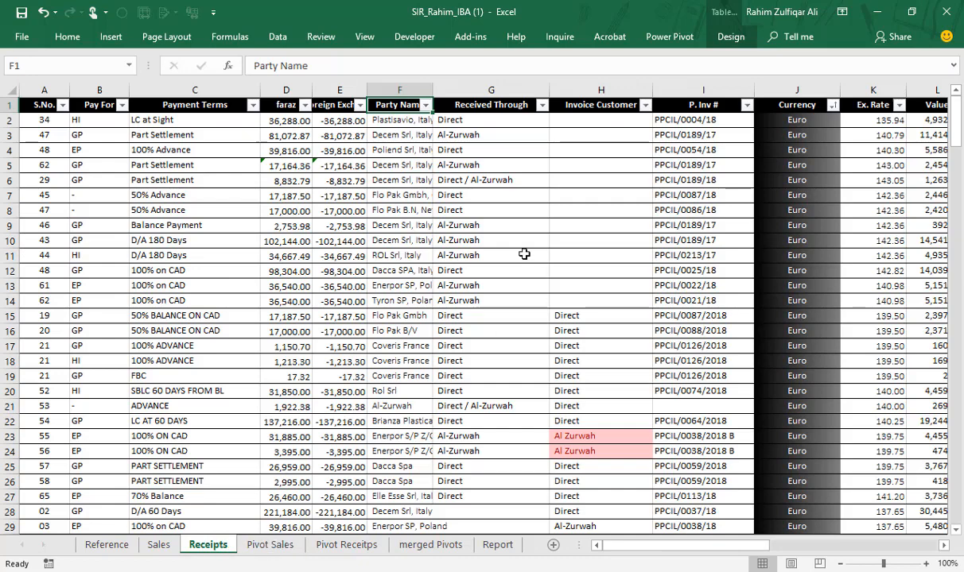
pyautogui.click(348, 547)
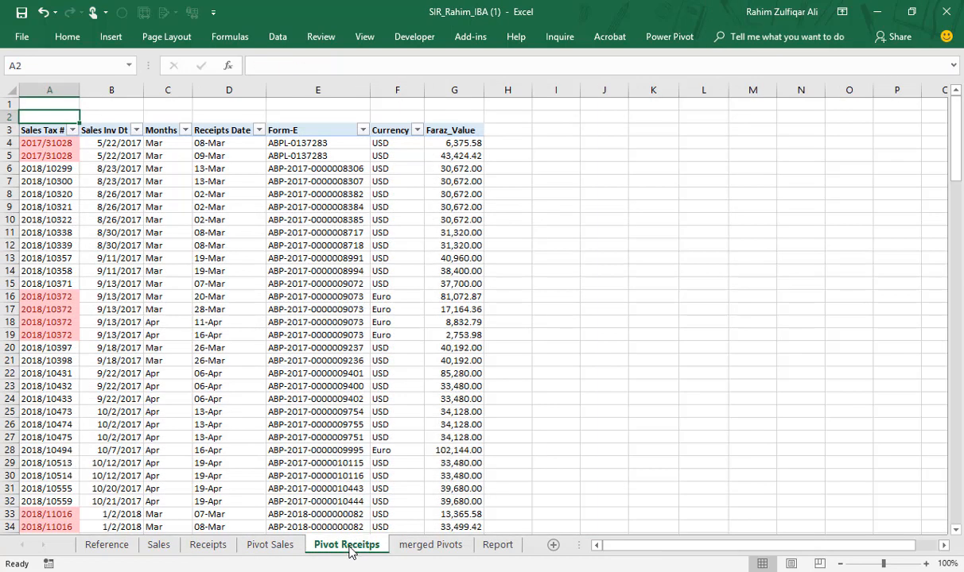
pyautogui.click(360, 352)
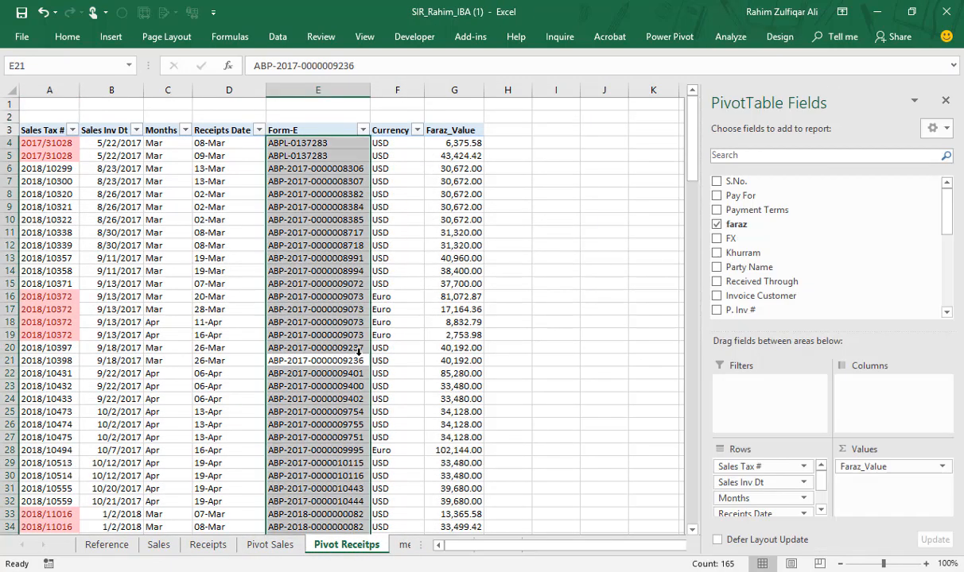
pyautogui.click(270, 545)
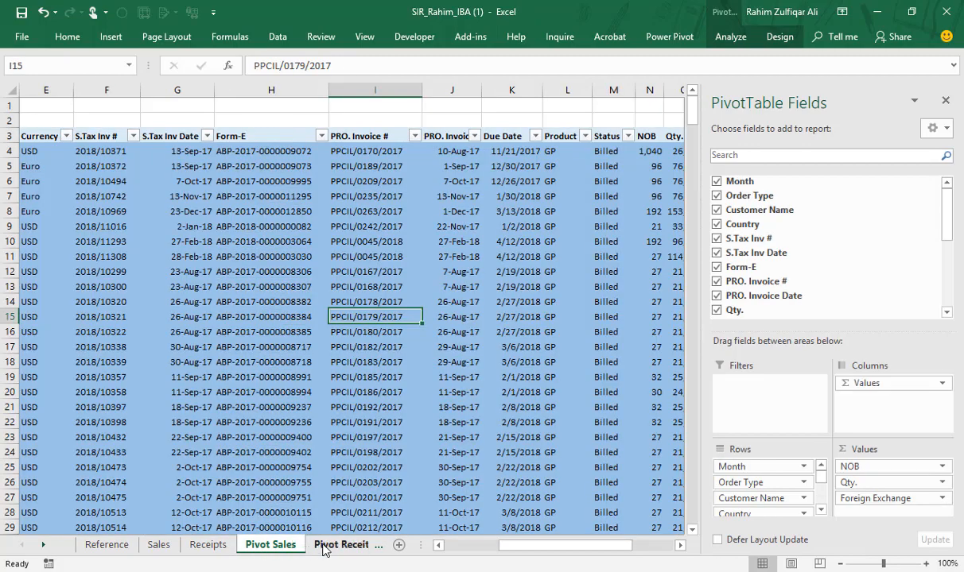
pyautogui.click(324, 548)
pyautogui.click(220, 545)
pyautogui.click(304, 549)
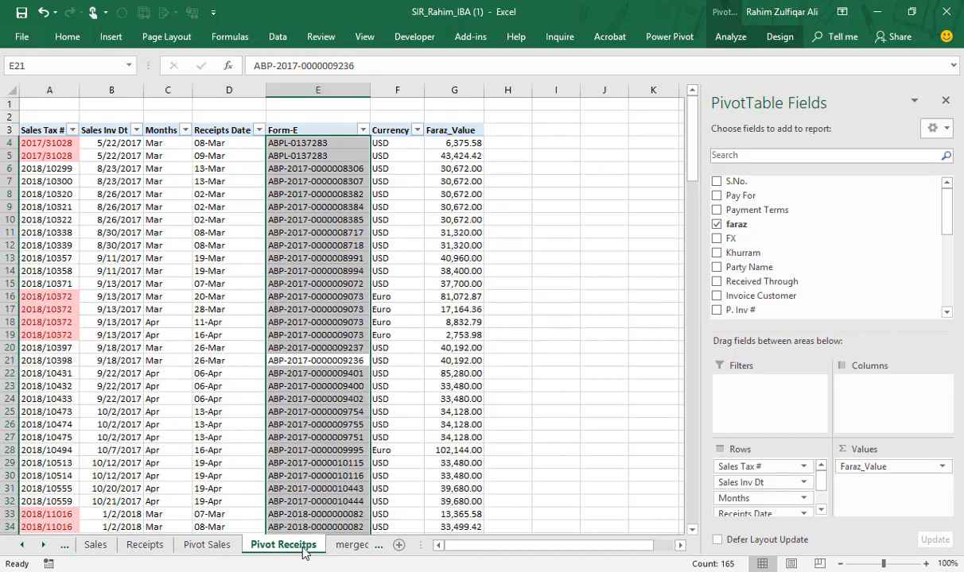
# Step: Look through the combined pivot data on the merged Pivots sheet
pyautogui.click(349, 546)
pyautogui.scroll(-6, 412, 374)
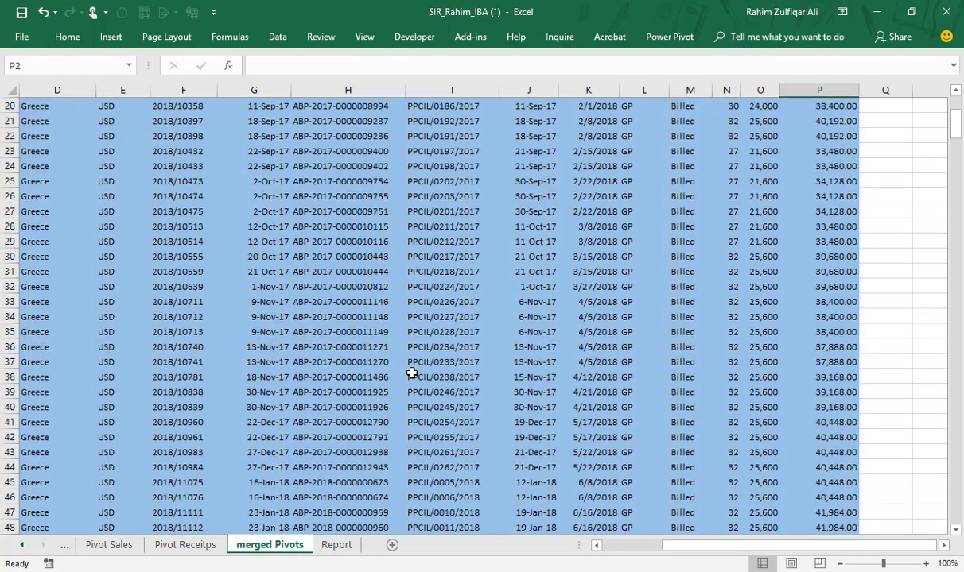
pyautogui.scroll(-13, 412, 374)
pyautogui.scroll(13, 412, 374)
pyautogui.scroll(6, 412, 374)
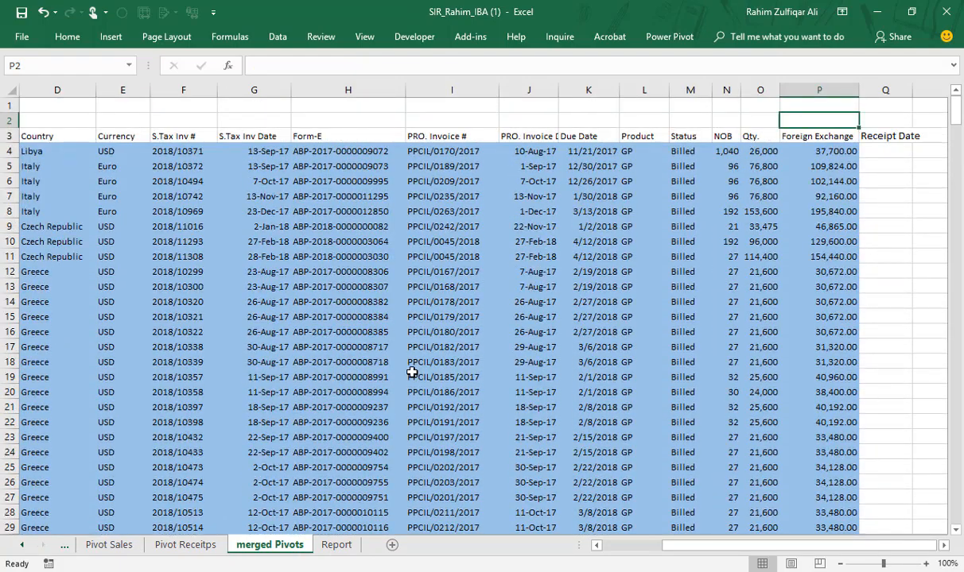
pyautogui.scroll(-15, 412, 373)
pyautogui.moveTo(957, 186); pyautogui.dragTo(959, 107)
# Step: Examine the monthly Euro and USD foreign exchange amounts in the Report sheet's pivot table
pyautogui.click(336, 545)
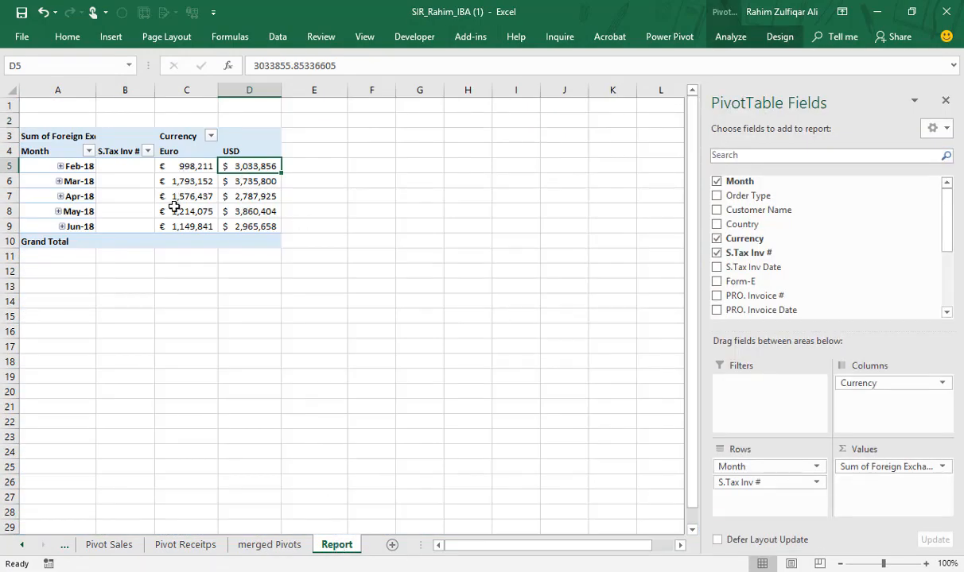
pyautogui.moveTo(174, 208)
pyautogui.moveTo(255, 208)
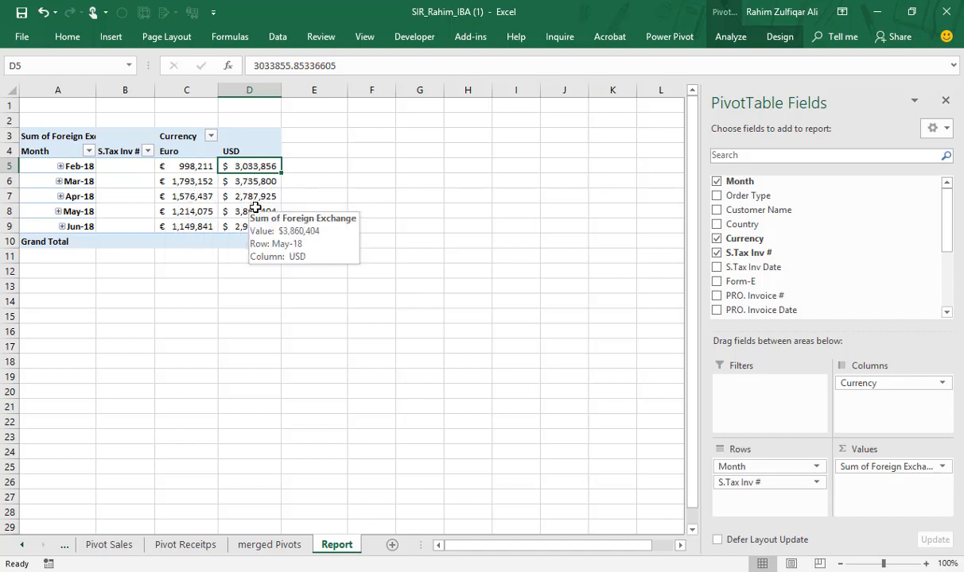
# Step: Go over the workbook's sheets again from Sales through Report, and return to the Pivot Sales sheet
pyautogui.click(24, 547)
pyautogui.click(24, 547)
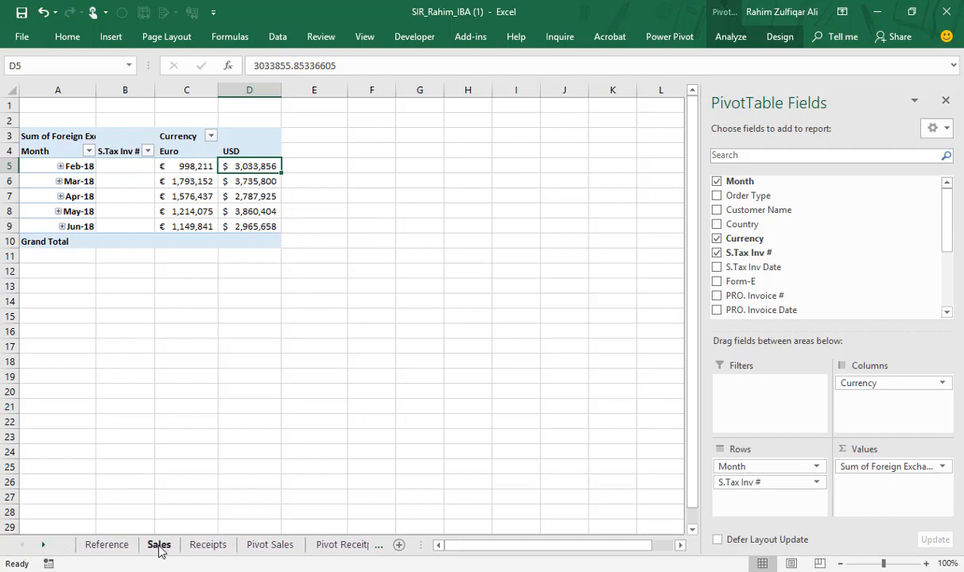
pyautogui.click(159, 545)
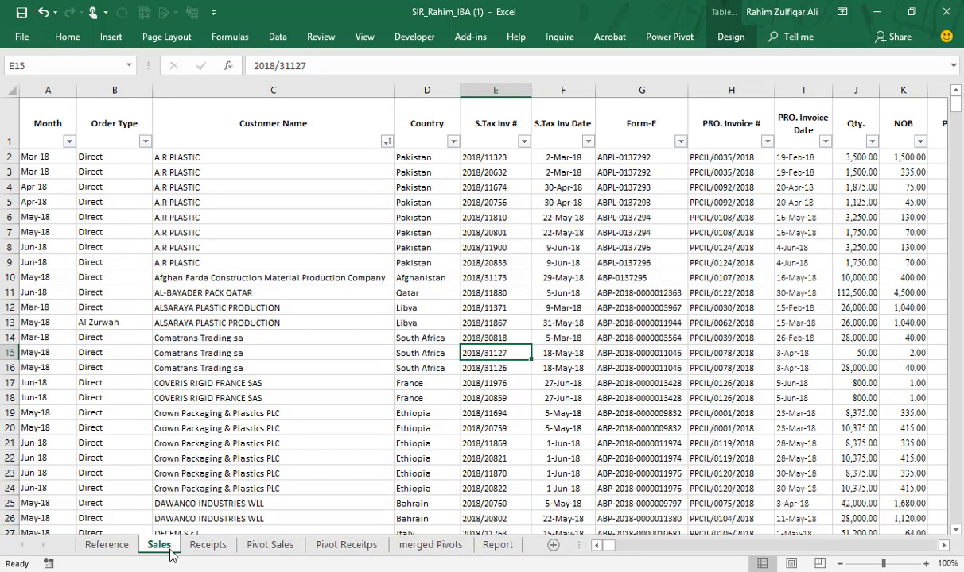
pyautogui.click(206, 546)
pyautogui.click(264, 546)
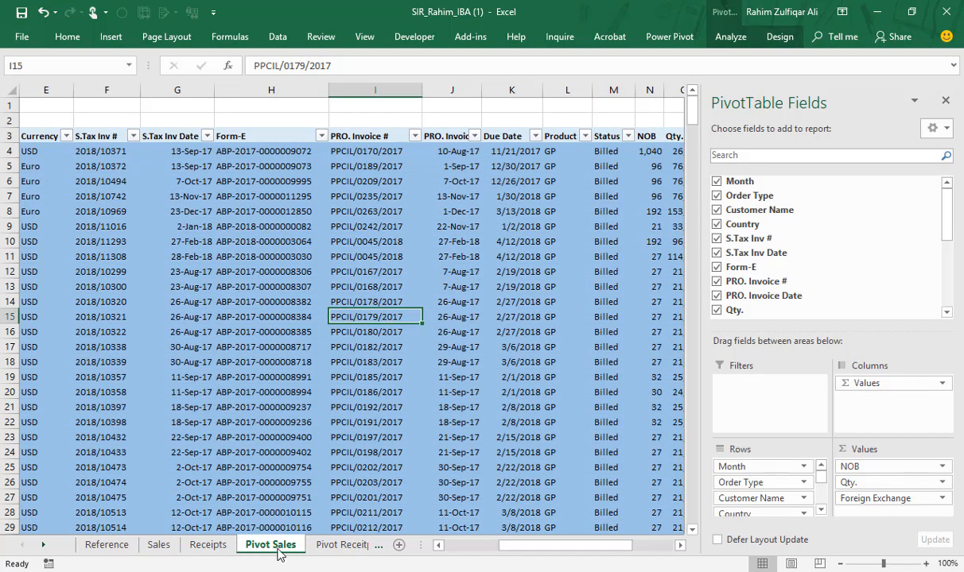
pyautogui.click(322, 545)
pyautogui.click(338, 545)
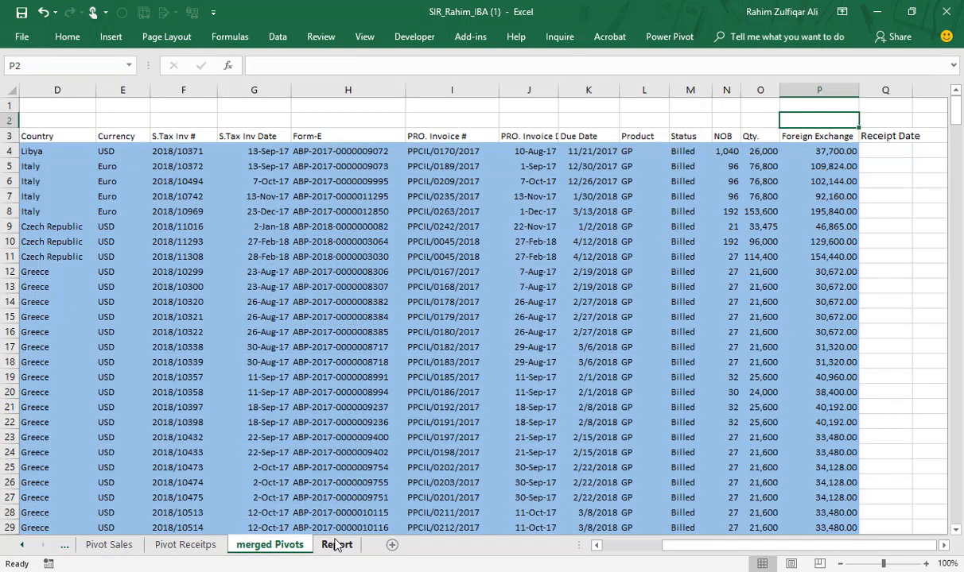
pyautogui.click(336, 545)
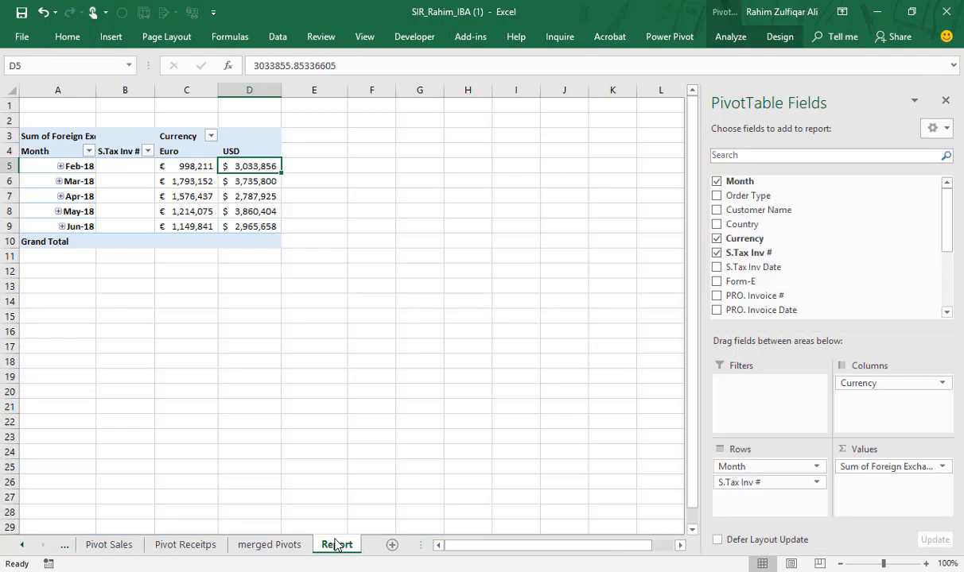
pyautogui.click(200, 546)
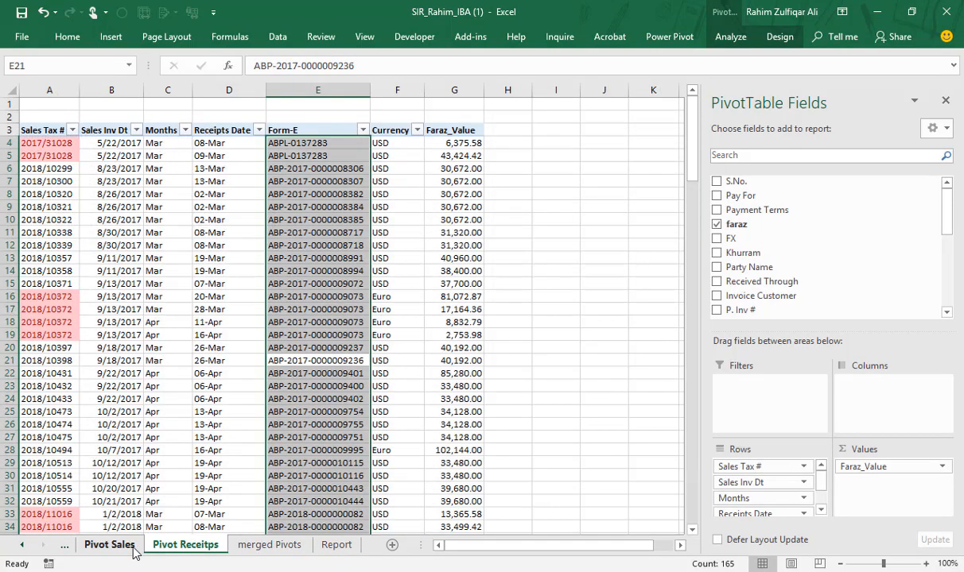
pyautogui.click(108, 546)
# Step: Compare the PRO. Invoice # column on the Sales sheet with the P. Inv # column on the Receipts sheet
pyautogui.click(21, 545)
pyautogui.click(21, 545)
pyautogui.click(21, 544)
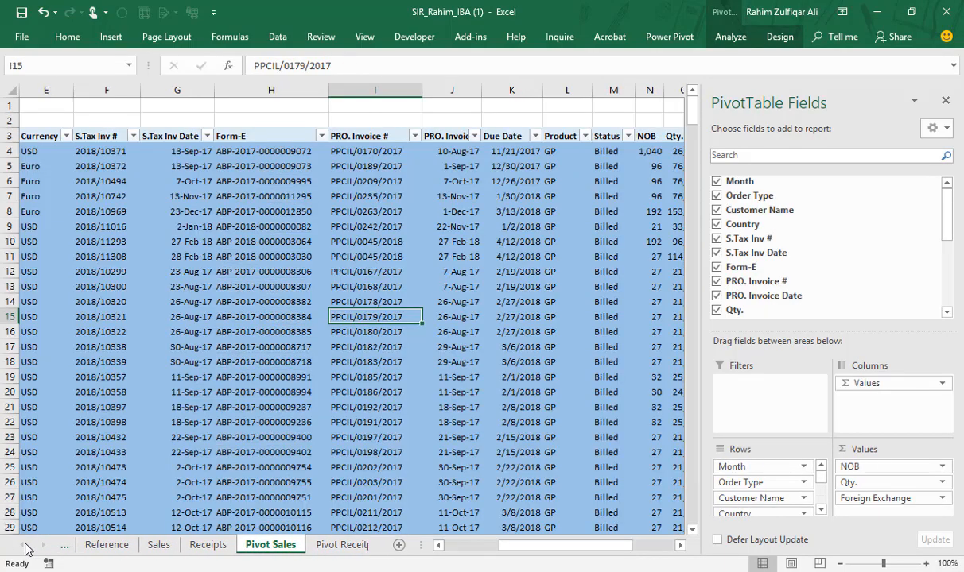
pyautogui.click(158, 545)
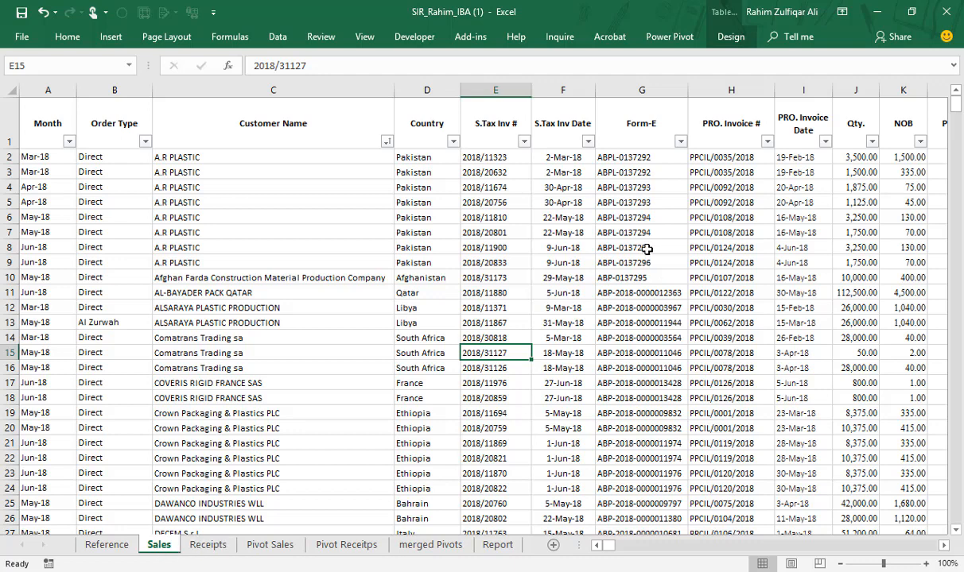
pyautogui.click(729, 90)
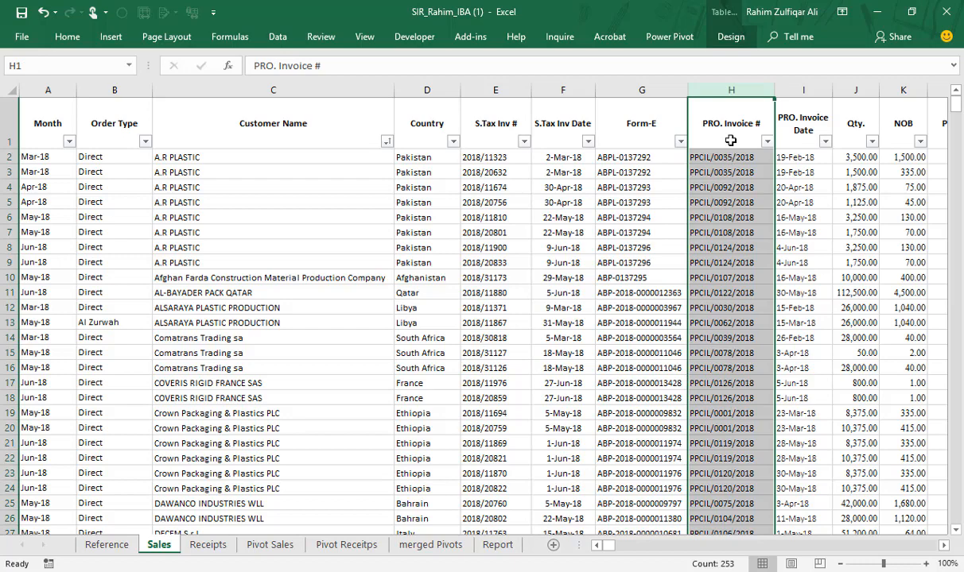
pyautogui.click(209, 546)
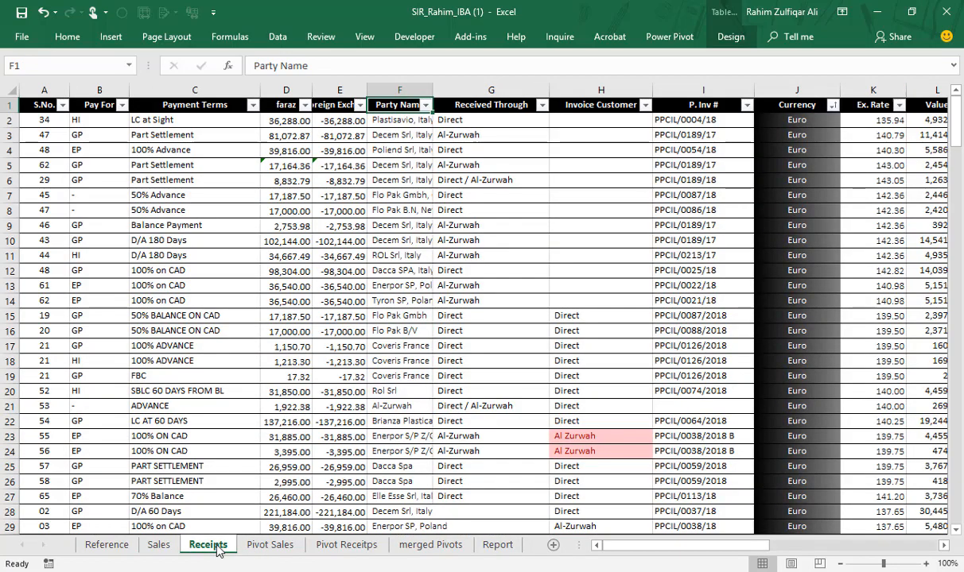
pyautogui.click(702, 104)
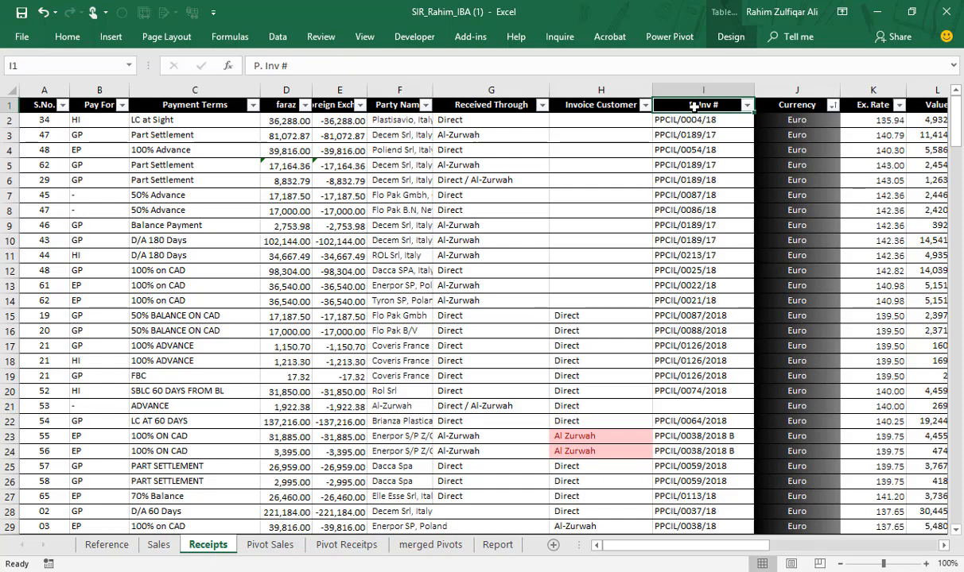
pyautogui.click(692, 137)
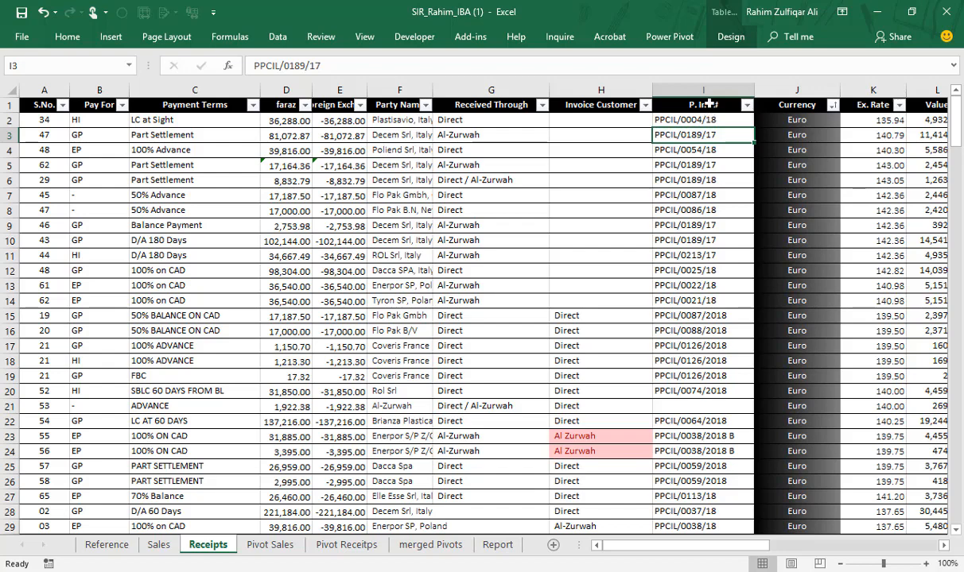
# Step: Recheck the Sales and Receipts tables against each other, and select the PRO. Invoice # column on the Sales sheet
pyautogui.click(163, 545)
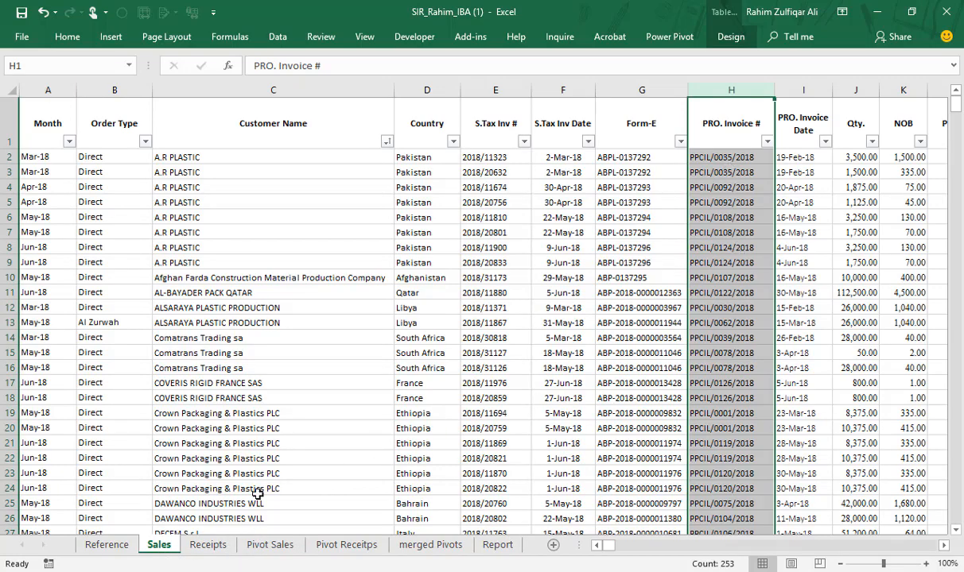
pyautogui.click(204, 549)
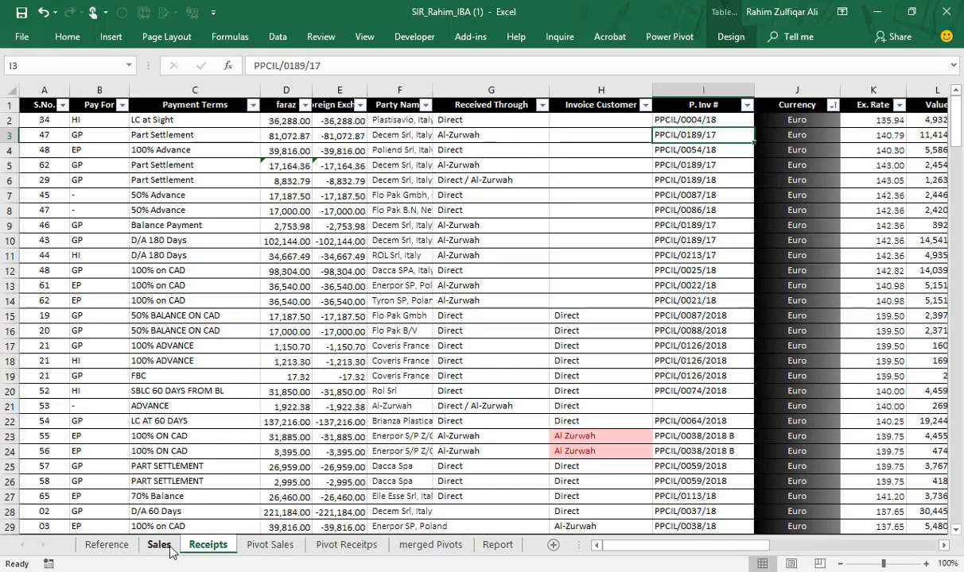
pyautogui.click(164, 545)
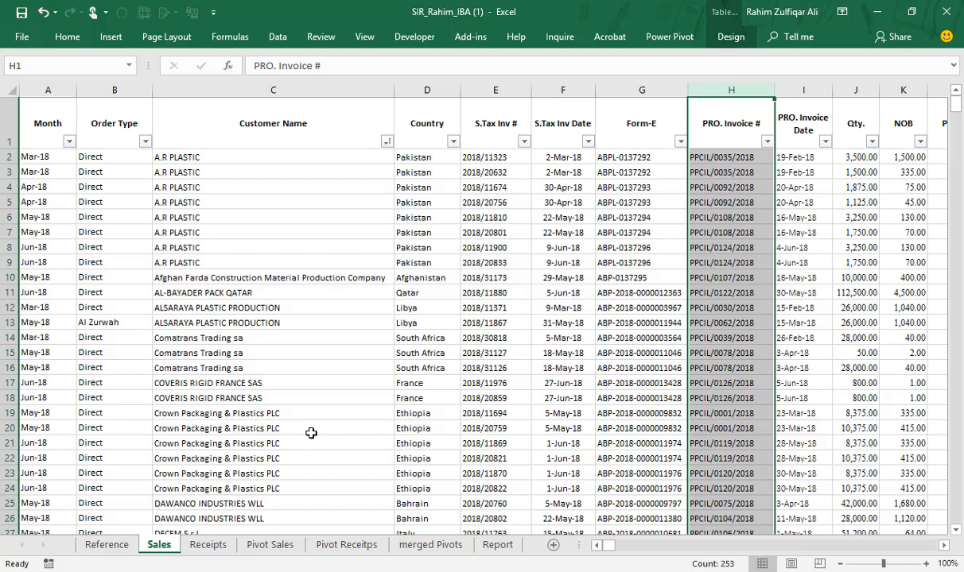
pyautogui.click(207, 545)
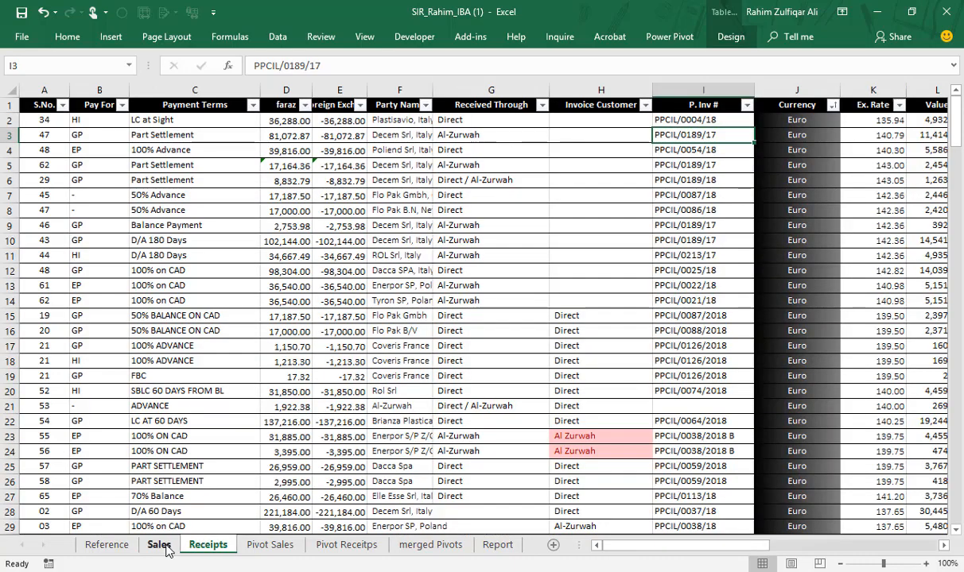
pyautogui.click(159, 544)
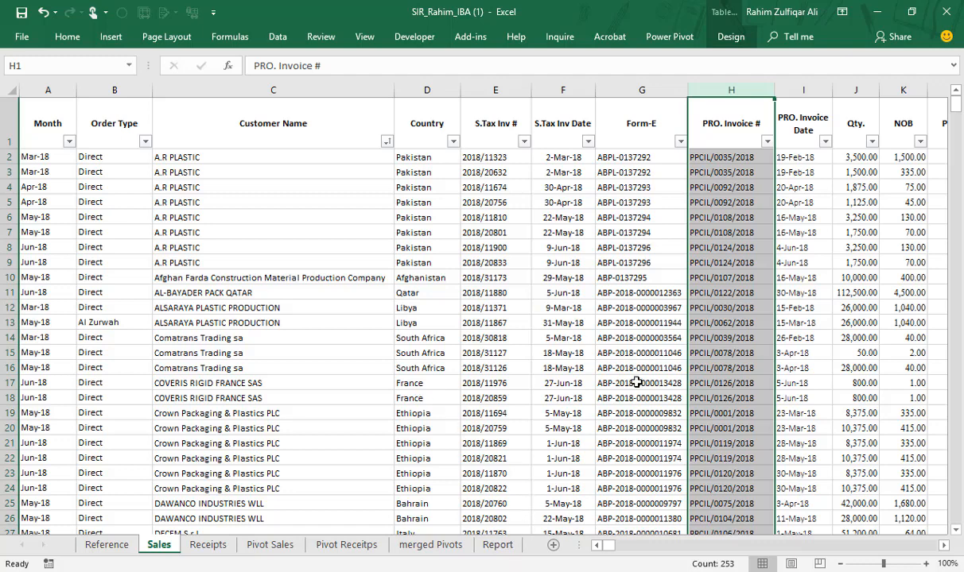
pyautogui.click(741, 290)
pyautogui.click(730, 90)
pyautogui.moveTo(535, 571)
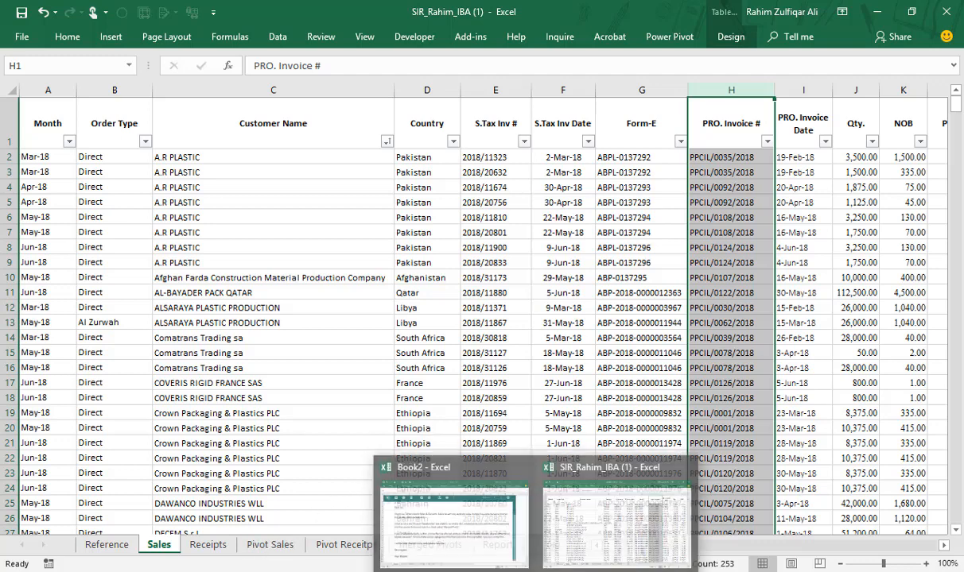
# Step: Switch to the Book2 workbook and examine the Receipts and Sales entries with their invoice numbers on the example sheet
pyautogui.click(492, 543)
pyautogui.click(267, 546)
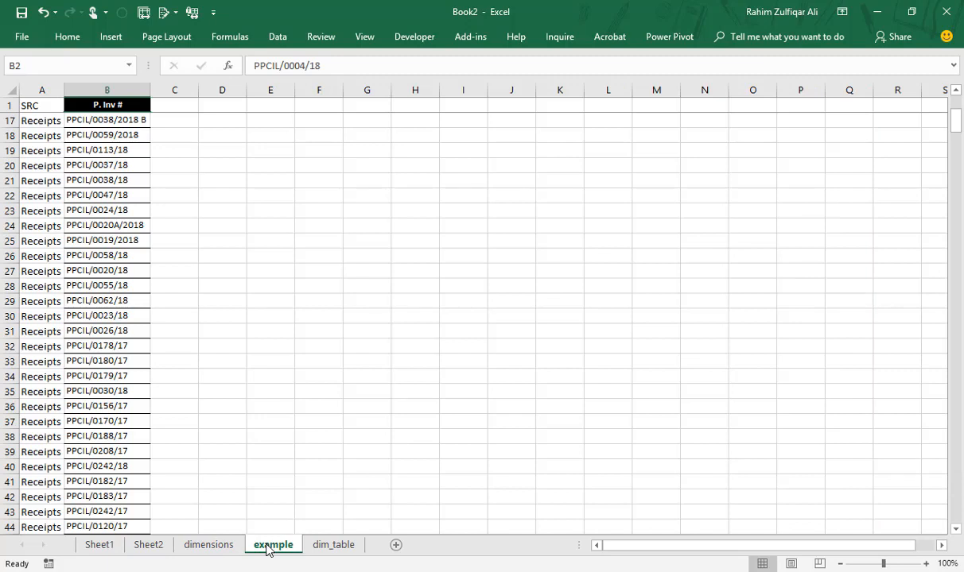
pyautogui.click(145, 120)
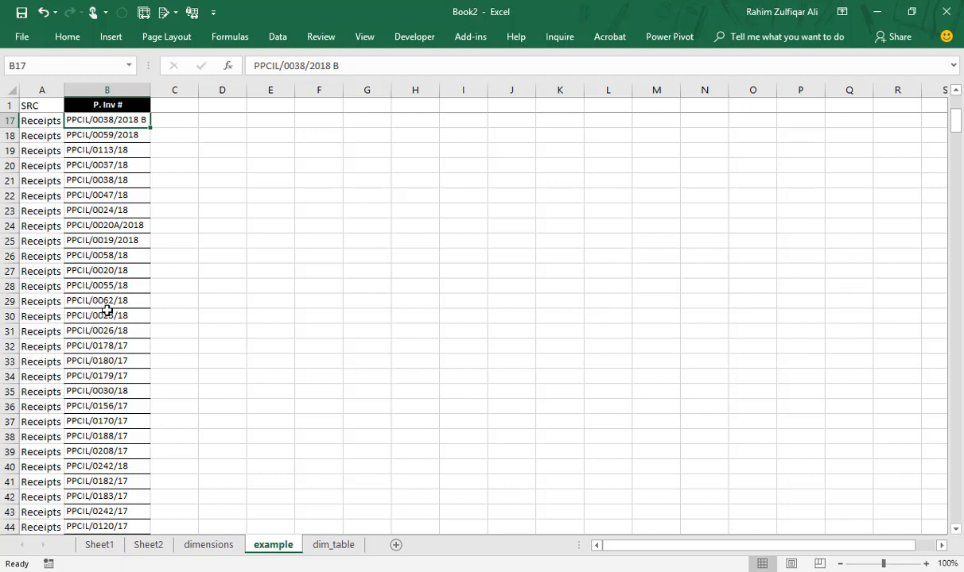
pyautogui.click(36, 107)
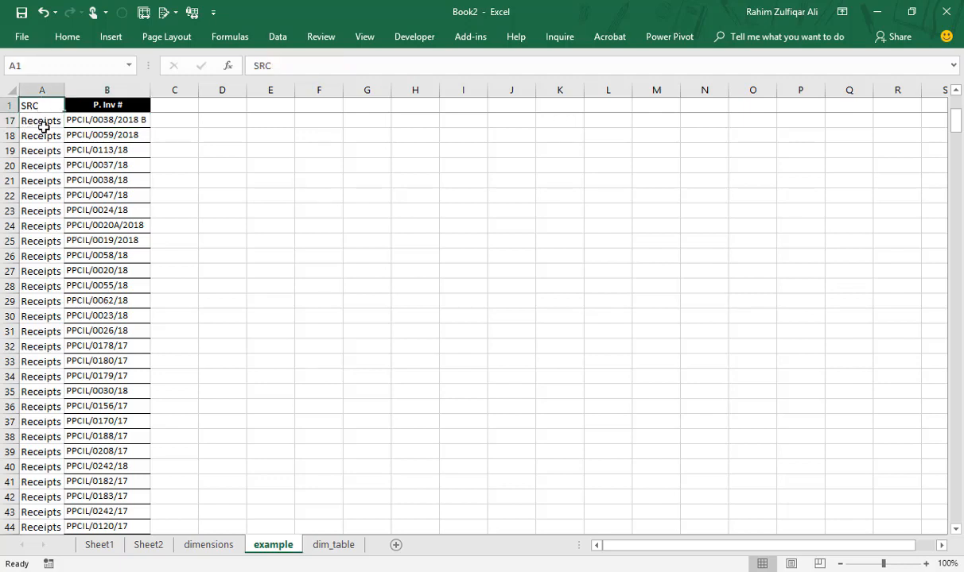
pyautogui.moveTo(105, 119); pyautogui.dragTo(103, 452)
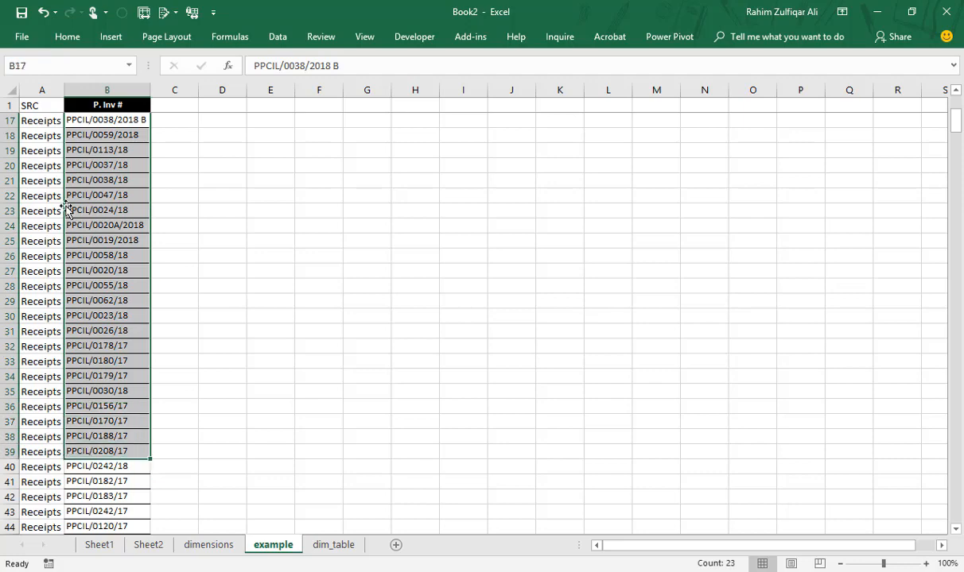
pyautogui.click(45, 135)
pyautogui.moveTo(48, 189); pyautogui.dragTo(63, 438)
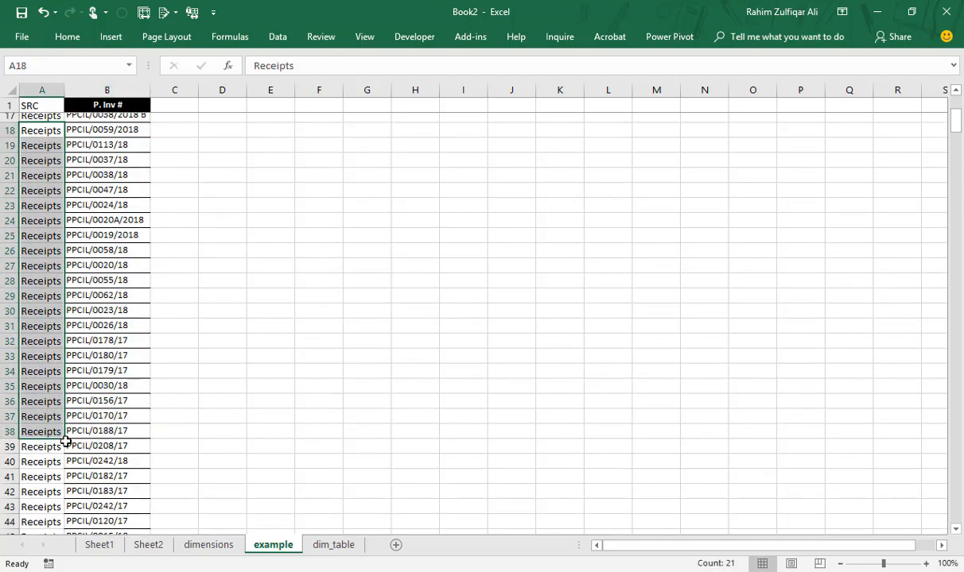
pyautogui.scroll(-15, 64, 442)
pyautogui.scroll(-20, 64, 442)
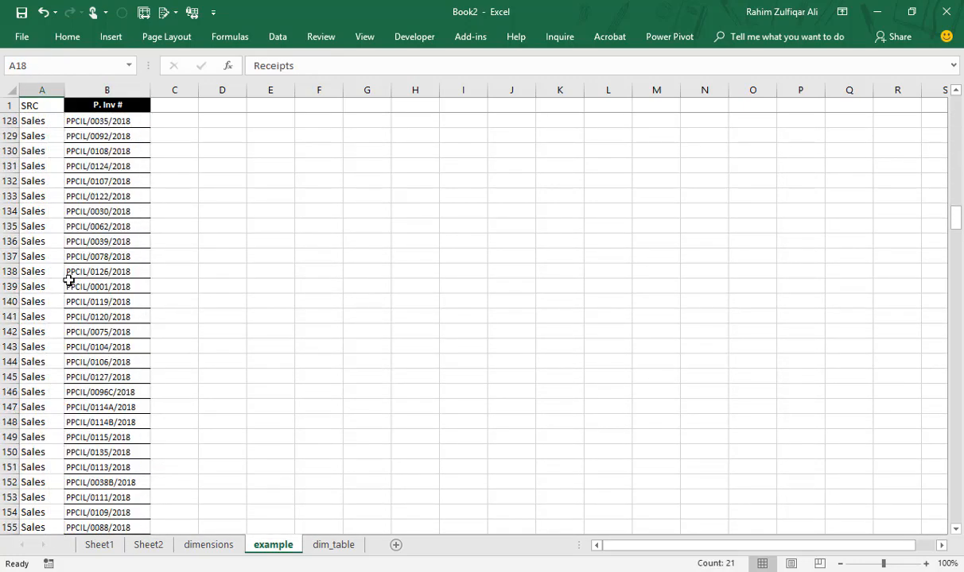
pyautogui.moveTo(95, 210); pyautogui.dragTo(125, 482)
pyautogui.moveTo(49, 227); pyautogui.dragTo(68, 469)
pyautogui.click(119, 346)
pyautogui.click(102, 163)
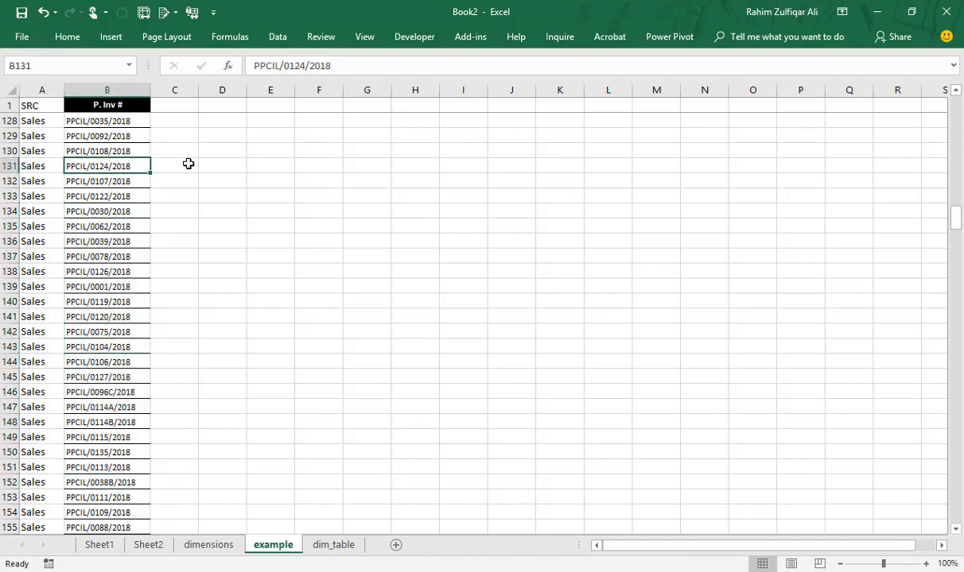
# Step: Create a PivotTable on a new sheet from the SRC and P. Inv # columns, with P. Inv # as rows, SRC as columns and Count of P. Inv # as values
pyautogui.hotkey('ctrl', 'Up')
pyautogui.hotkey('ctrl', 'Left')
pyautogui.press('Down')
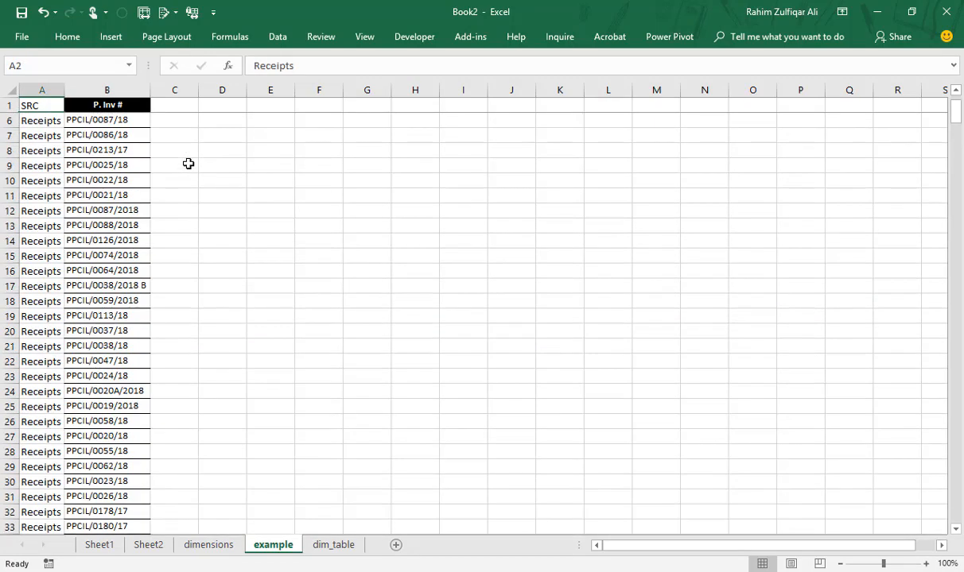
pyautogui.press('Up')
pyautogui.hotkey('ctrl', 'shift', 'Right')
pyautogui.hotkey('ctrl', 'shift', 'Down')
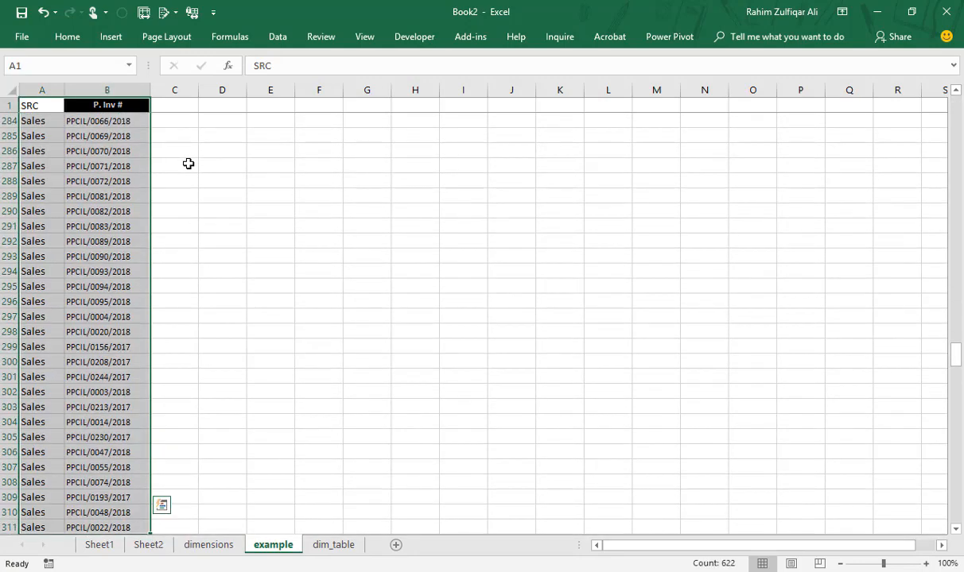
pyautogui.hotkey('alt', 'd')
pyautogui.press('p')
pyautogui.press('Return')
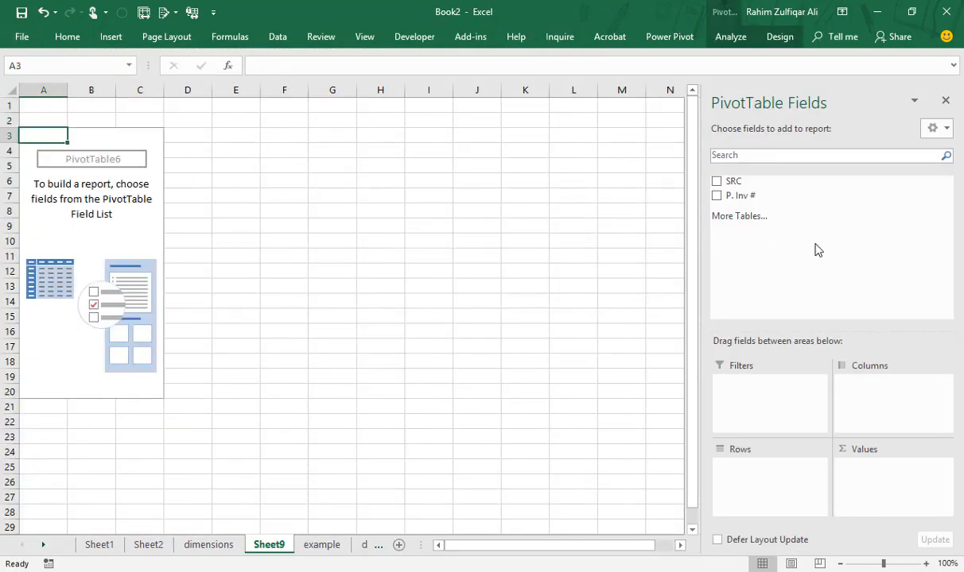
pyautogui.moveTo(742, 194); pyautogui.dragTo(884, 487)
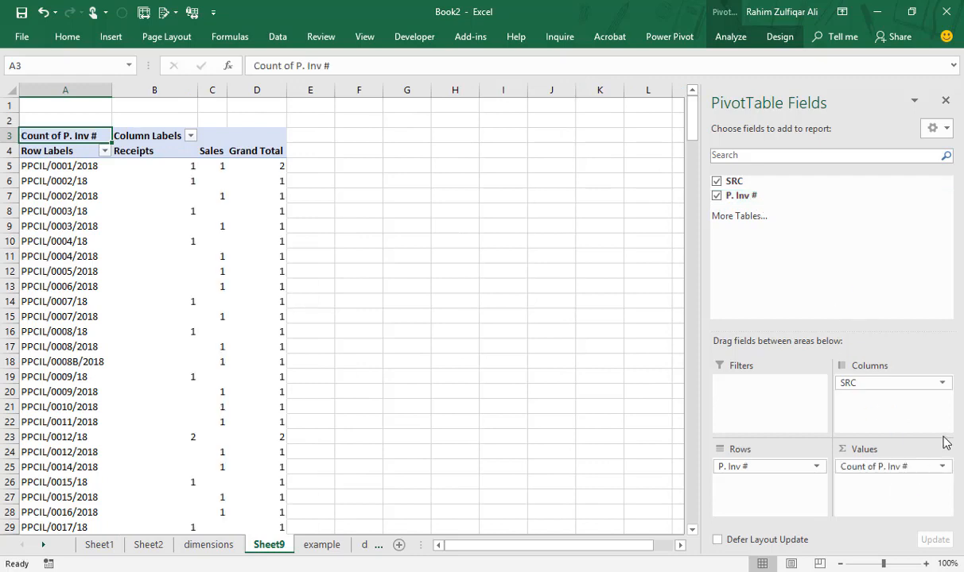
# Step: Check the Receipts, Sales and Grand Total counts for invoice PPCIL/0001/2018 in the pivot table
pyautogui.click(60, 167)
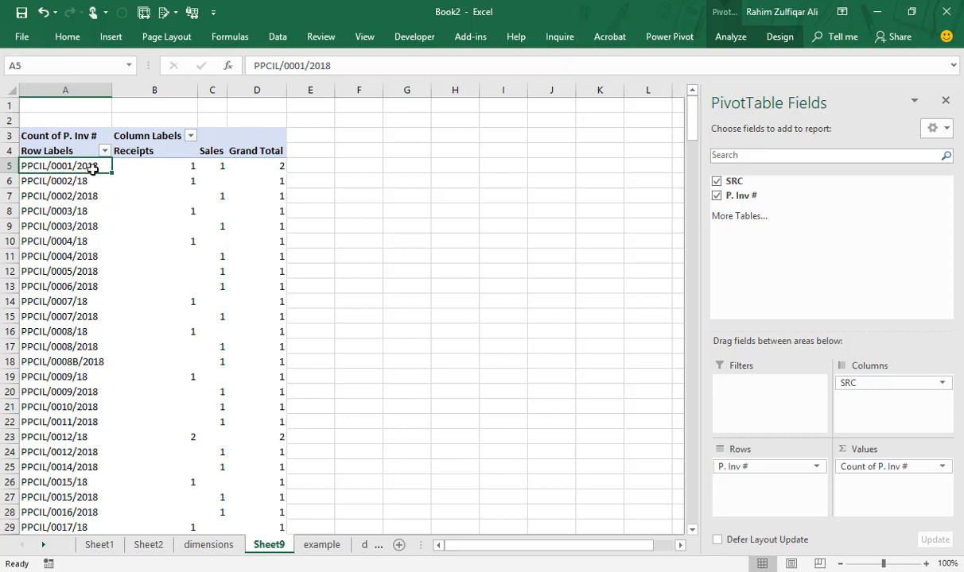
pyautogui.click(161, 161)
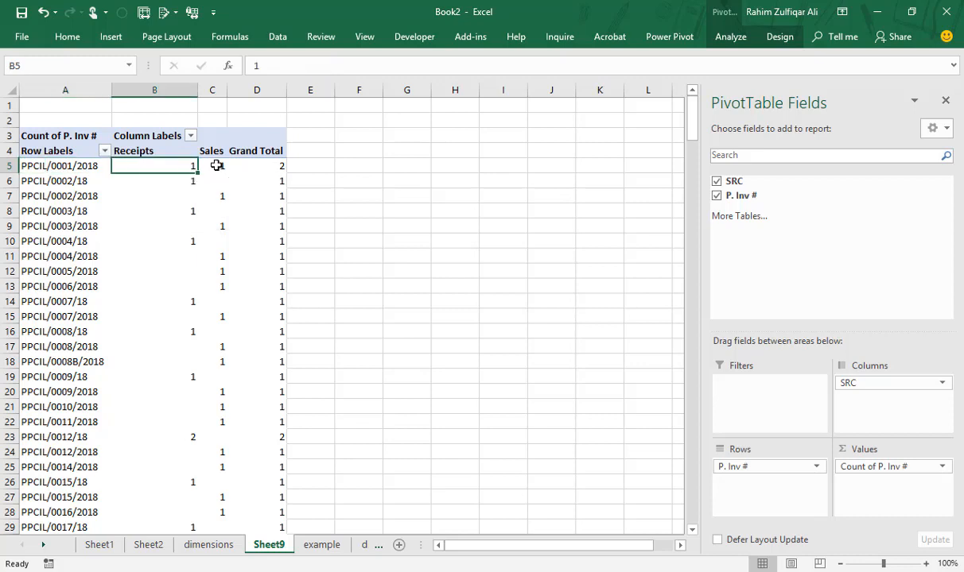
pyautogui.click(192, 148)
pyautogui.click(204, 151)
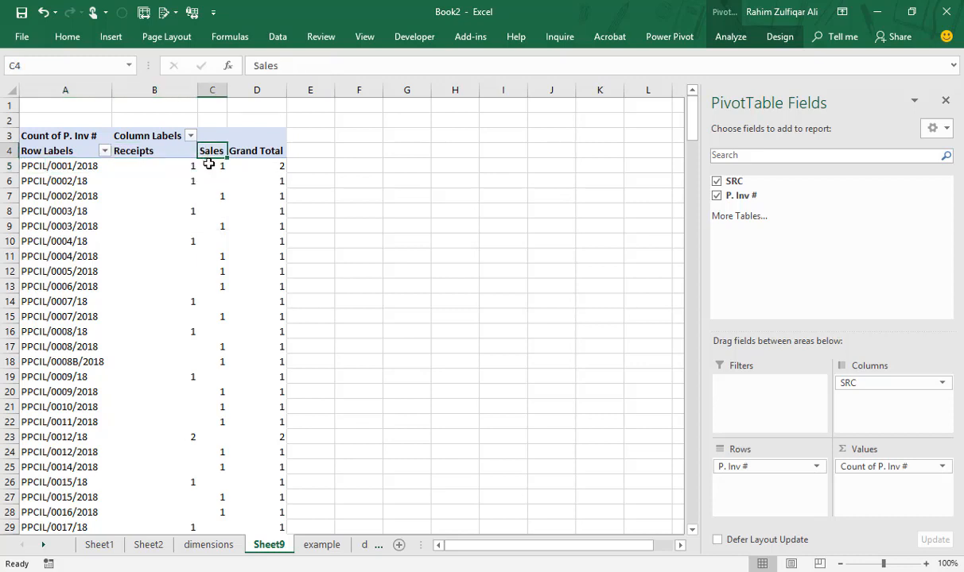
pyautogui.click(213, 163)
pyautogui.click(270, 167)
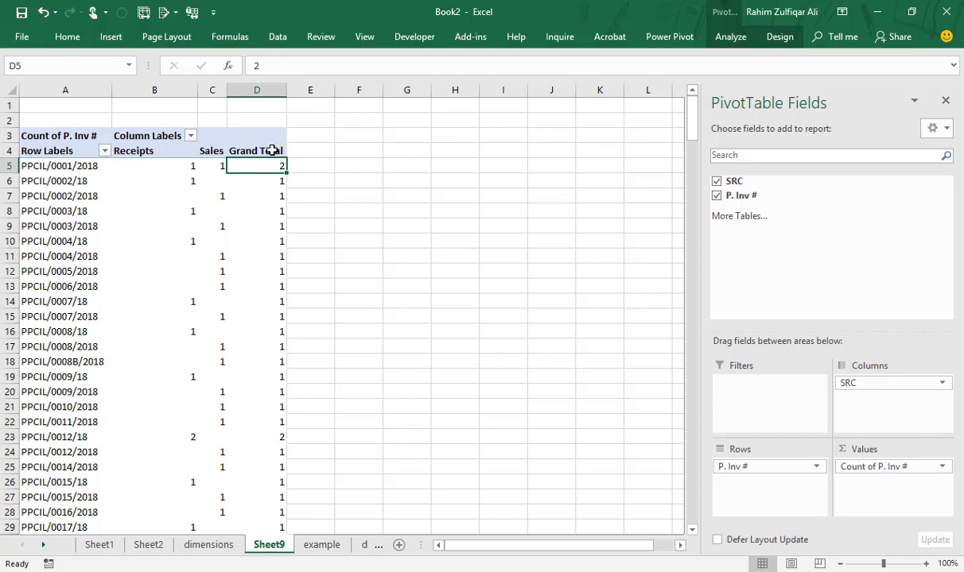
# Step: Go through the pivot table's invoice rows, comparing which numbers are counted under Receipts, under Sales or under both
pyautogui.click(275, 433)
pyautogui.scroll(-4, 278, 442)
pyautogui.click(266, 390)
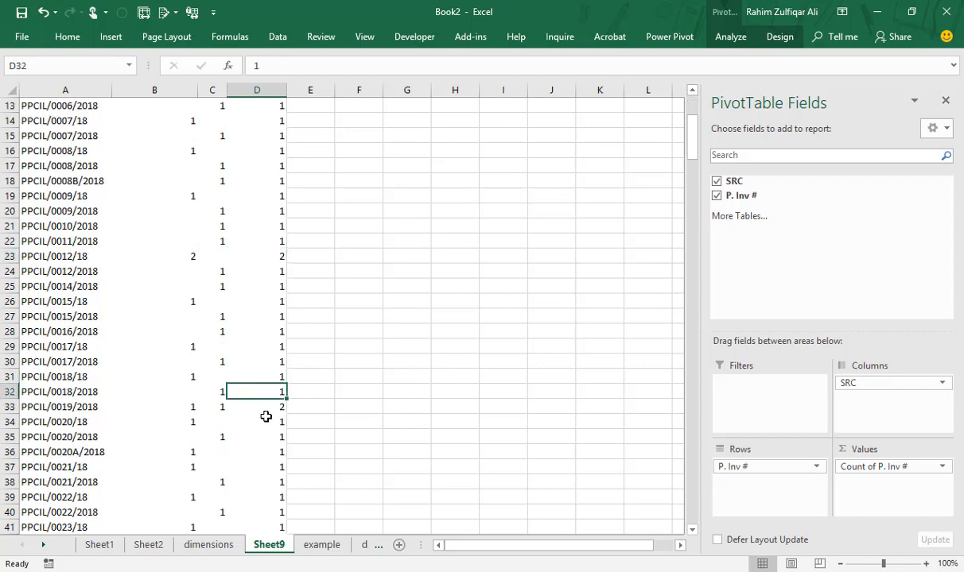
pyautogui.click(274, 408)
pyautogui.click(95, 404)
pyautogui.hotkey('ctrl', 'space')
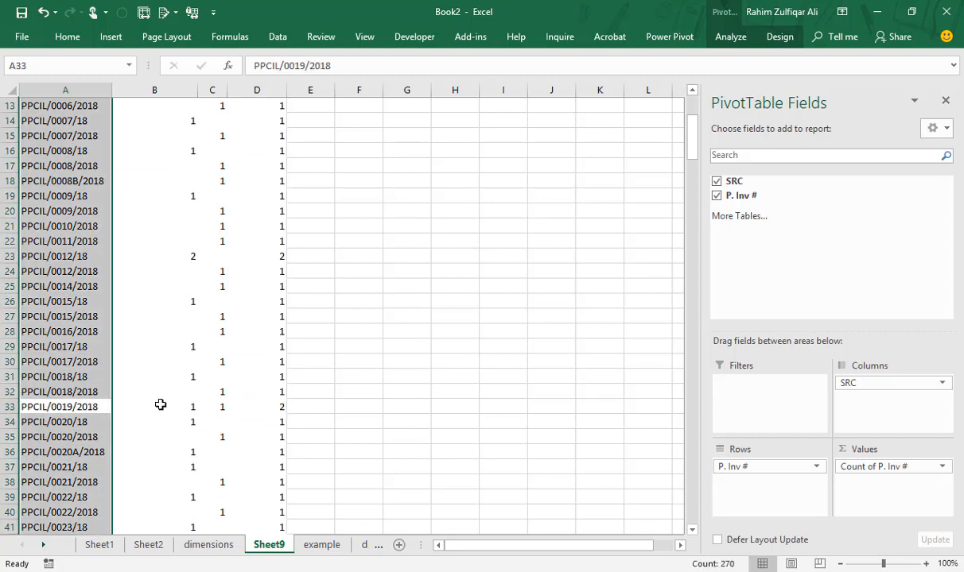
pyautogui.click(160, 405)
pyautogui.scroll(4, 211, 397)
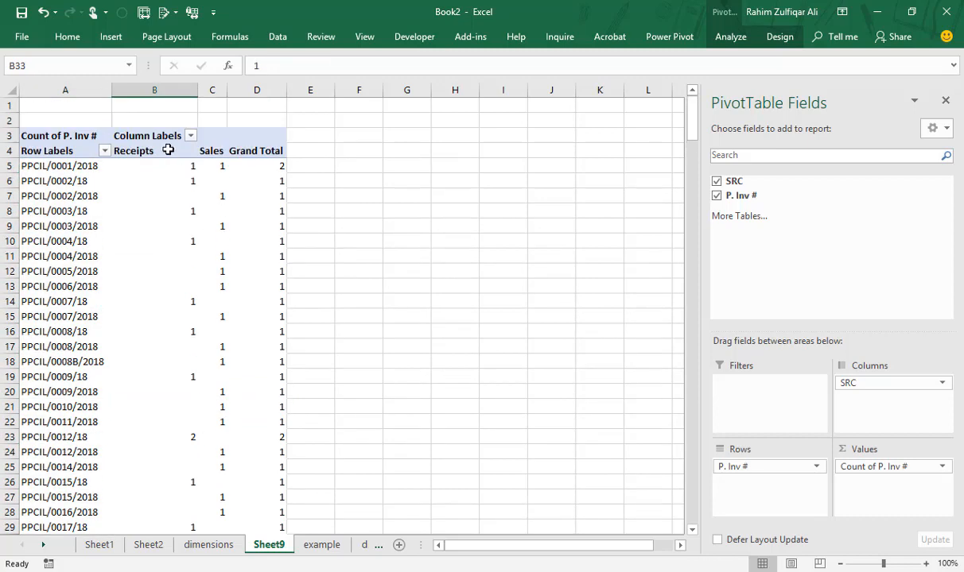
pyautogui.scroll(-6, 256, 337)
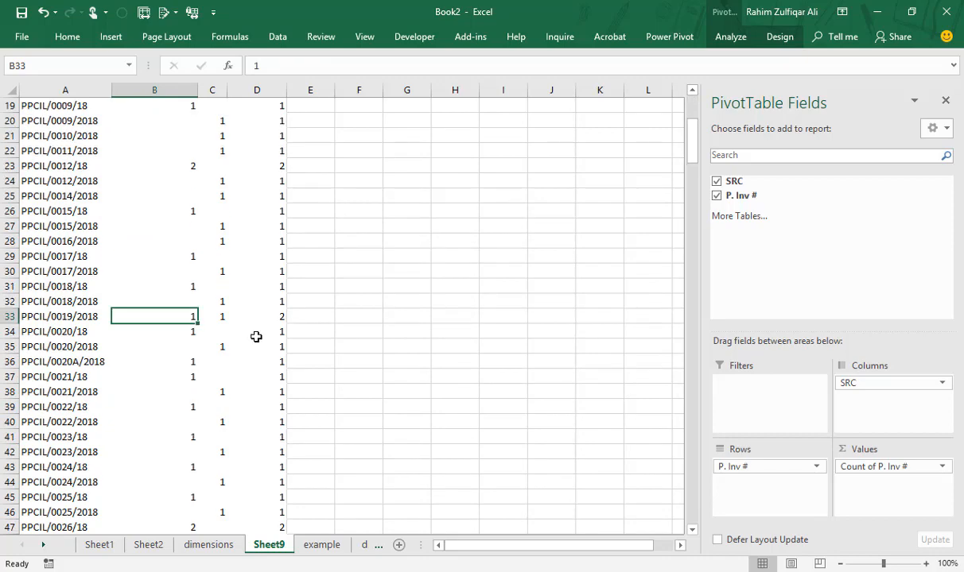
pyautogui.scroll(-20, 256, 337)
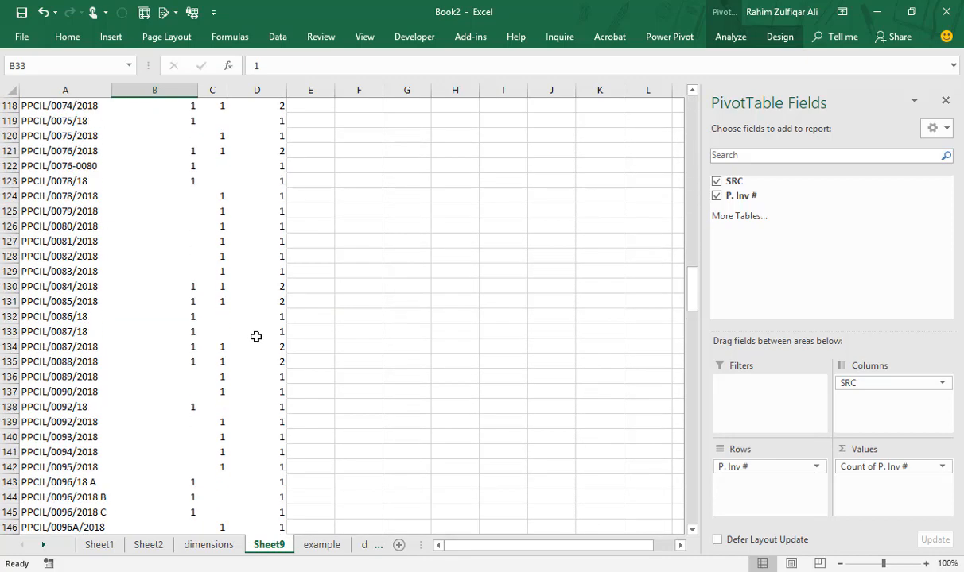
pyautogui.scroll(20, 256, 337)
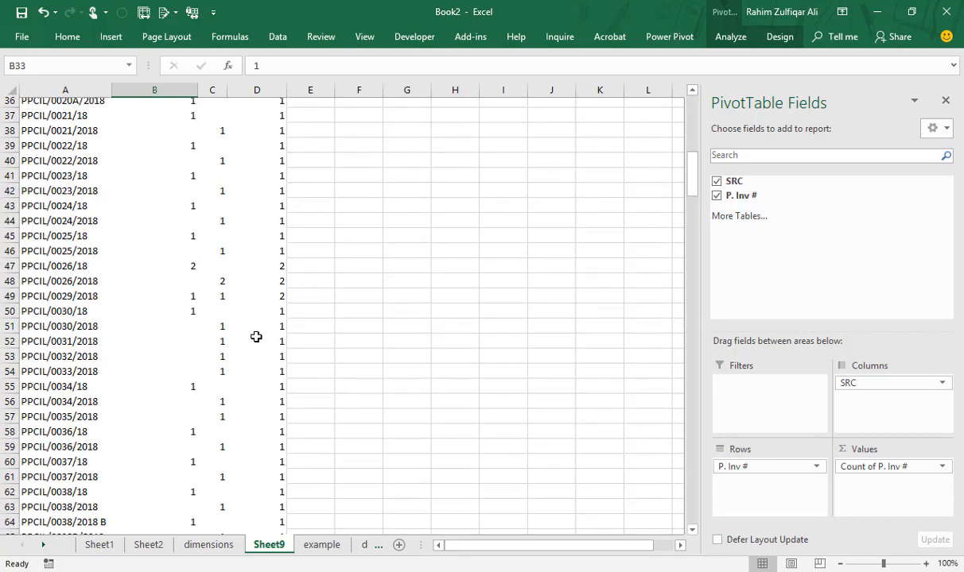
pyautogui.scroll(12, 256, 337)
pyautogui.click(203, 166)
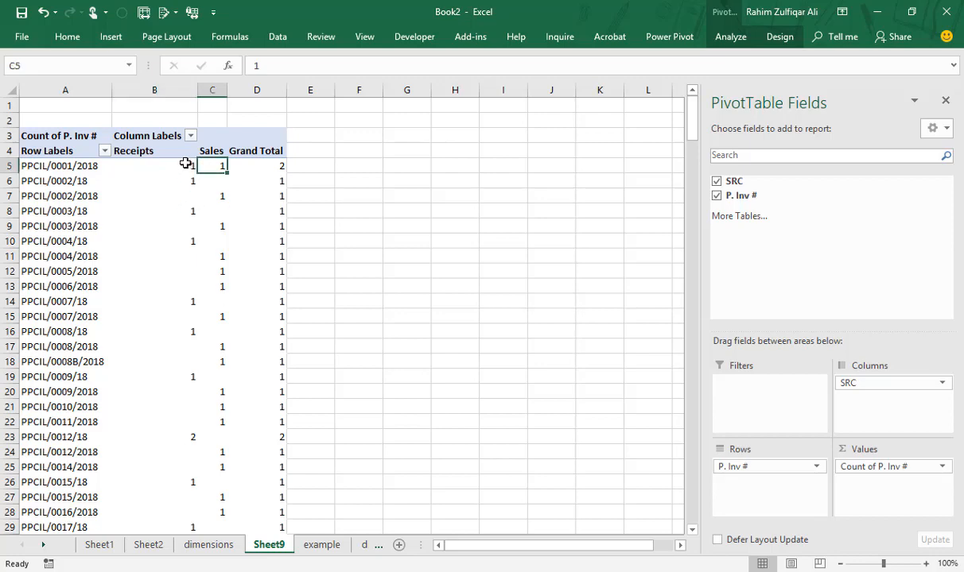
pyautogui.click(185, 163)
# Step: Look at the dimensions sheet, and review the example sheet's stacked invoice list around where Receipts rows change to Sales rows
pyautogui.click(208, 545)
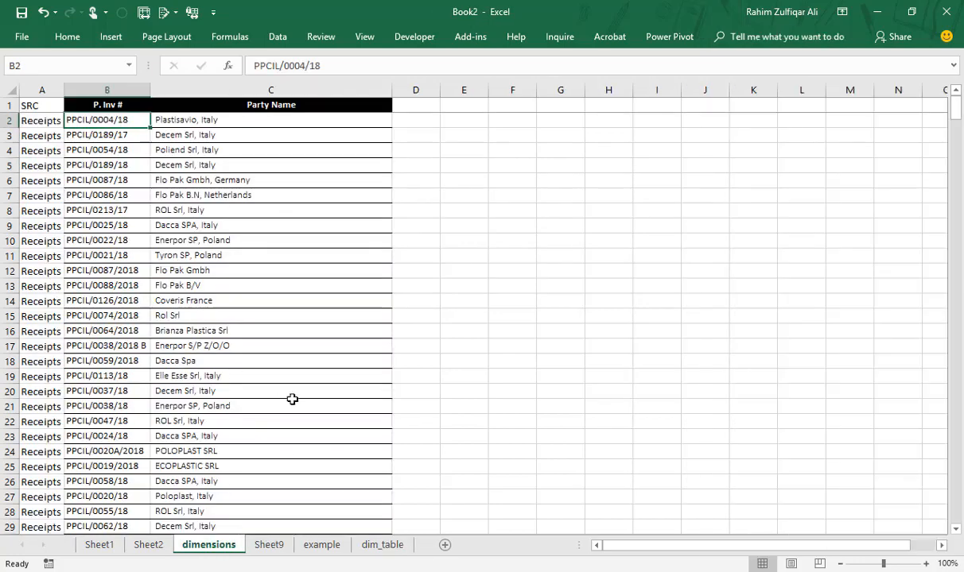
pyautogui.click(314, 544)
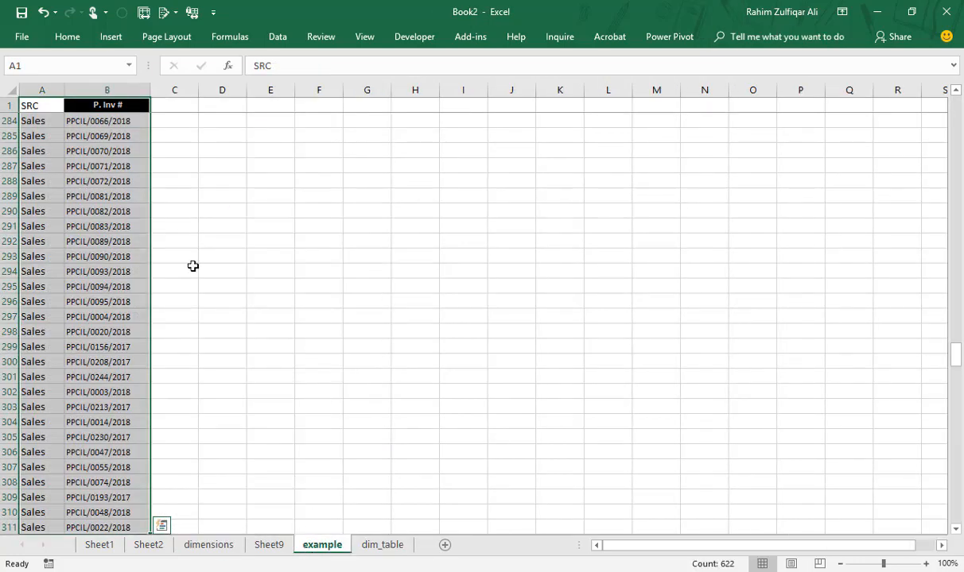
pyautogui.click(99, 201)
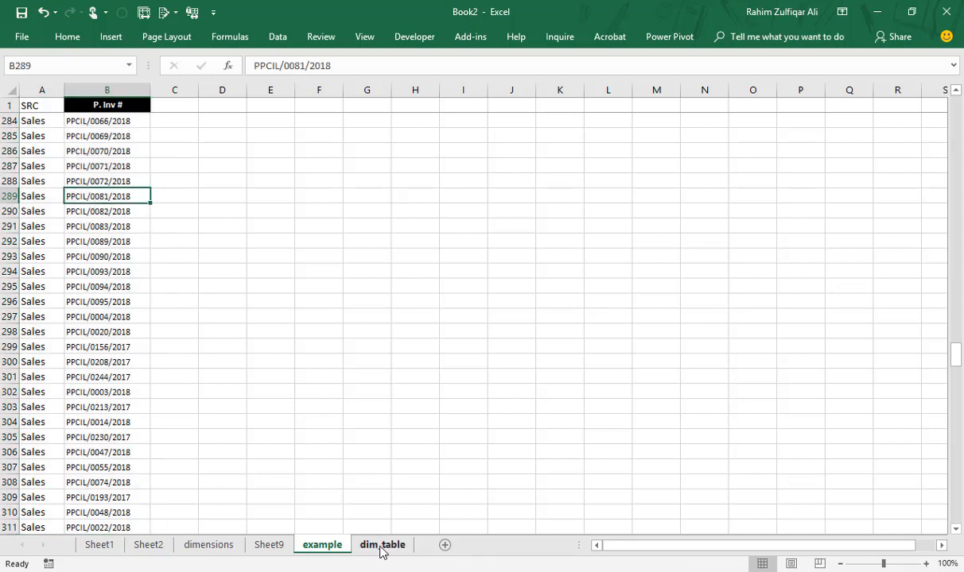
pyautogui.scroll(20, 97, 286)
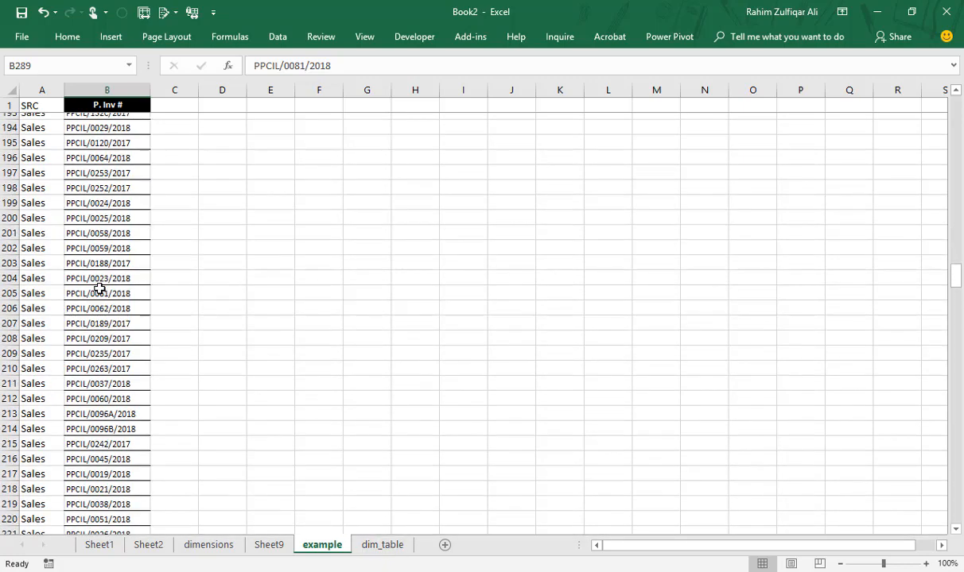
pyautogui.scroll(20, 100, 288)
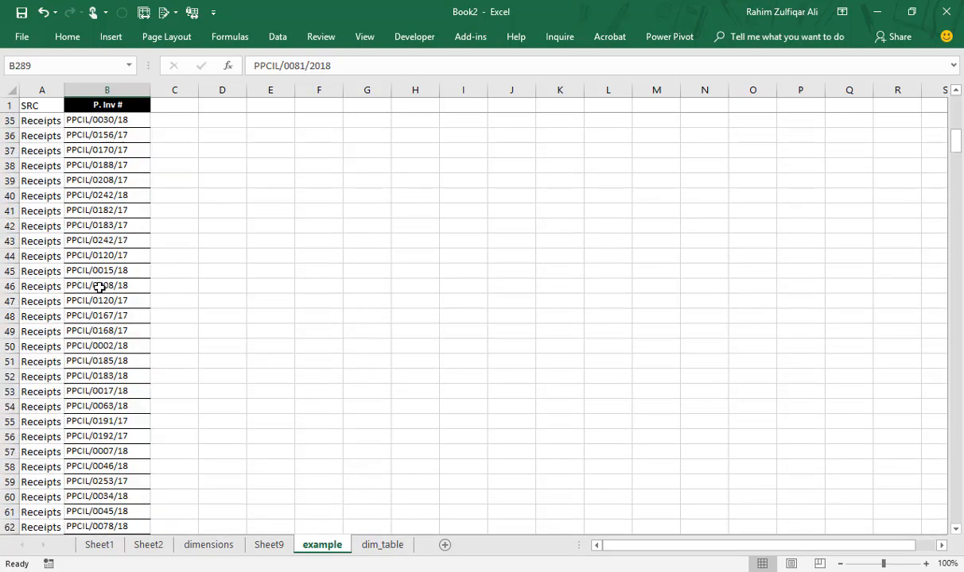
pyautogui.scroll(11, 100, 288)
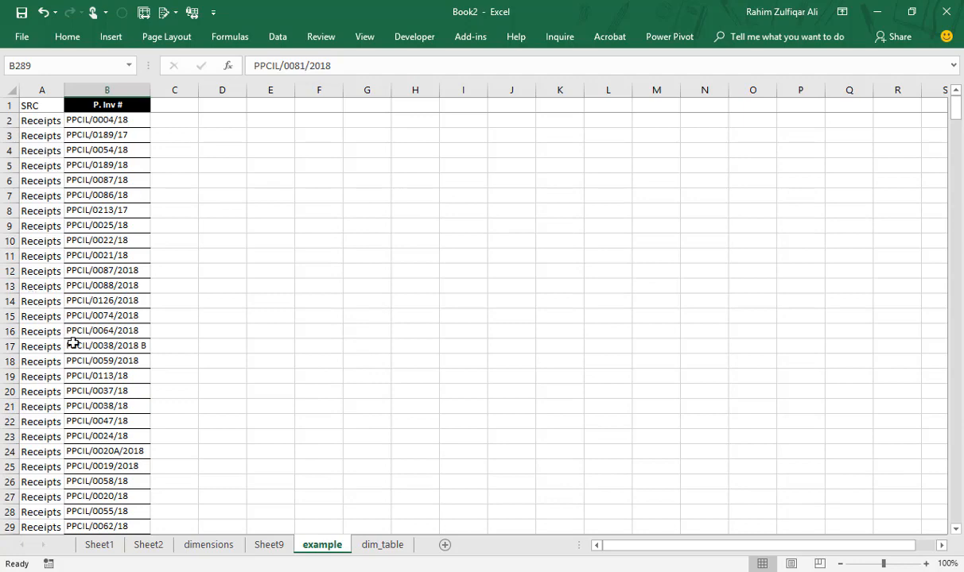
pyautogui.scroll(-20, 72, 343)
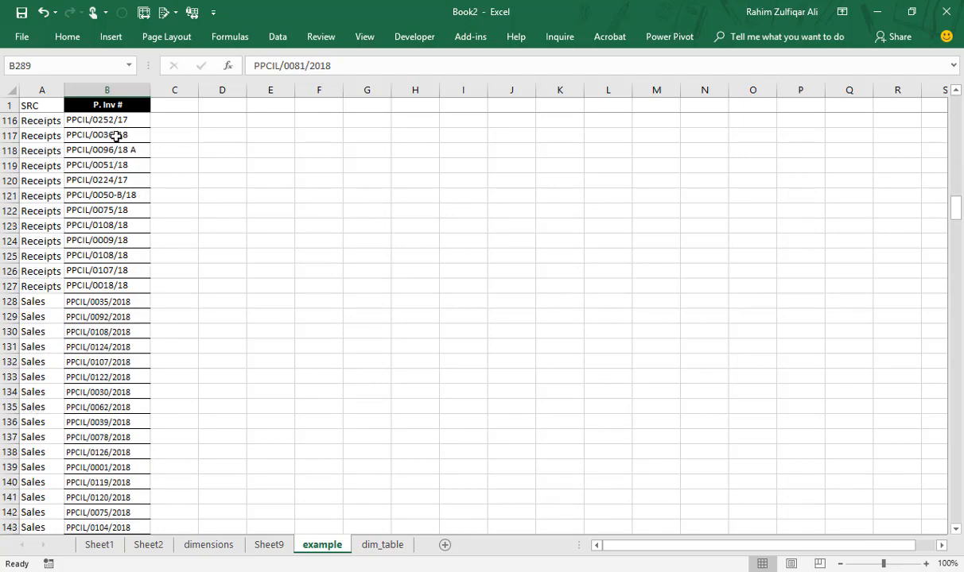
pyautogui.moveTo(116, 136); pyautogui.dragTo(121, 241)
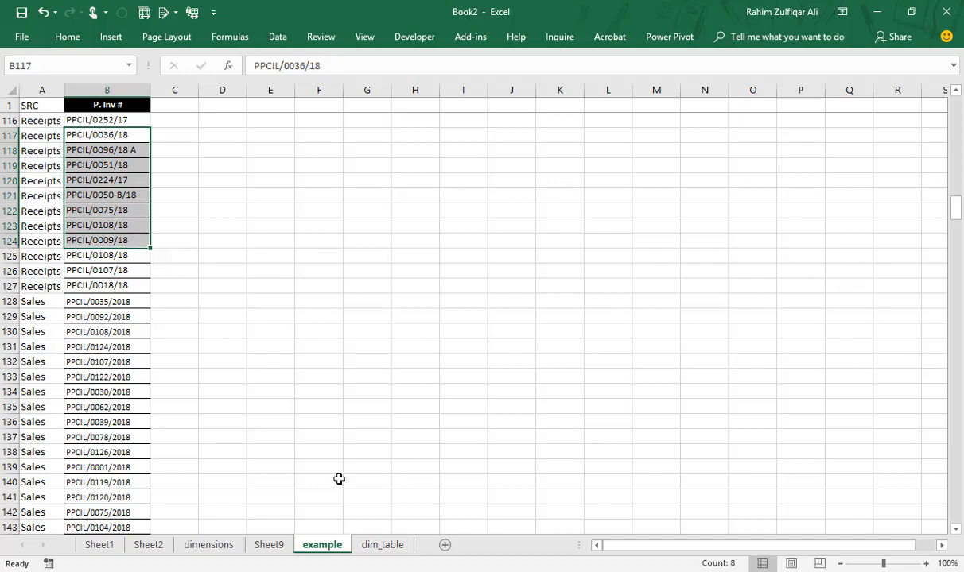
# Step: Revisit the pivot and example sheets, and examine the P. Inv # list on the dim_table sheet
pyautogui.click(269, 544)
pyautogui.click(312, 549)
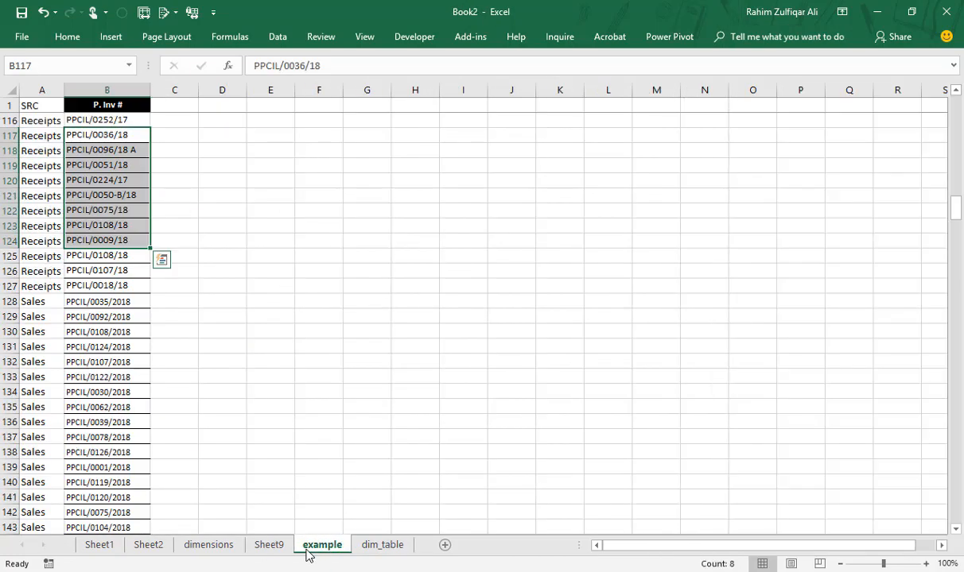
pyautogui.click(379, 544)
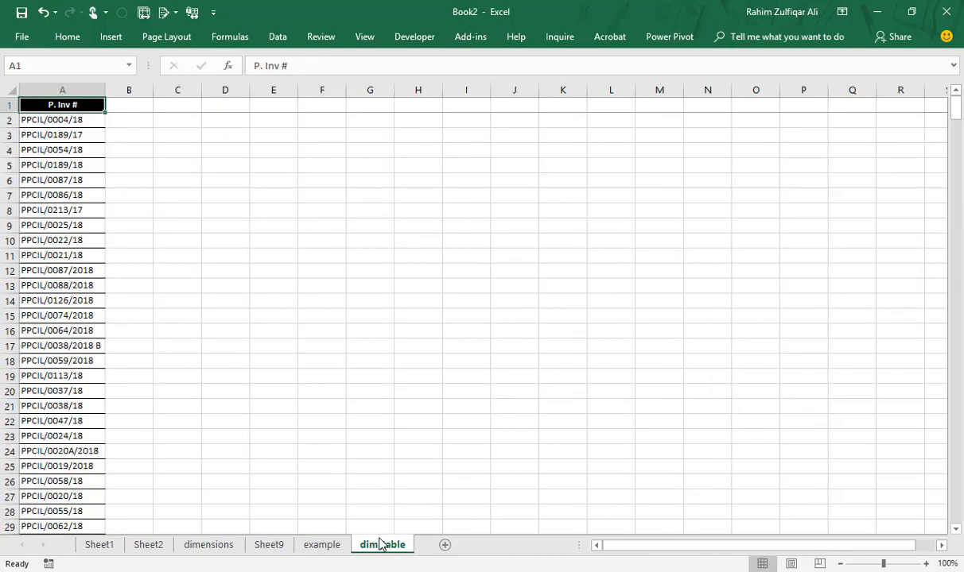
pyautogui.click(69, 186)
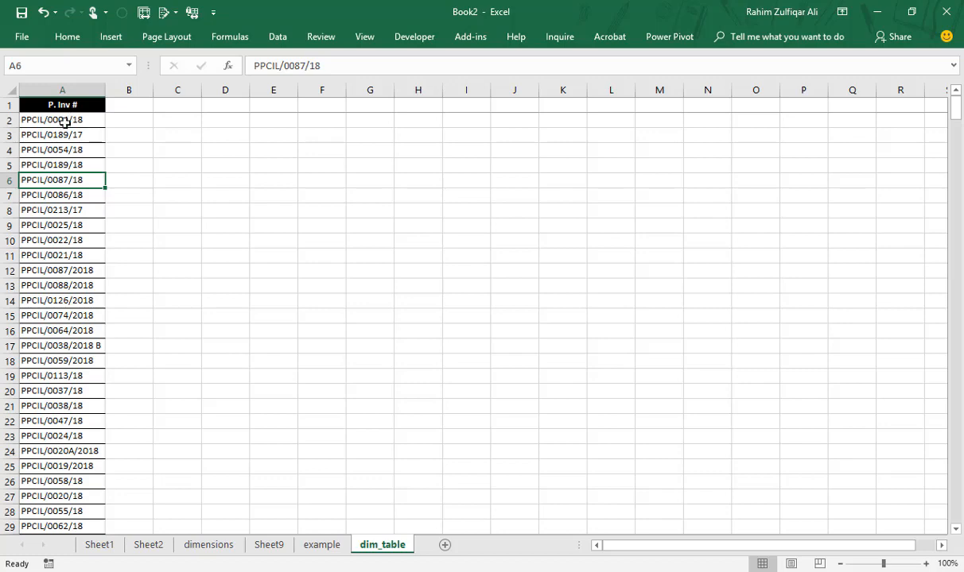
pyautogui.moveTo(65, 122); pyautogui.dragTo(81, 344)
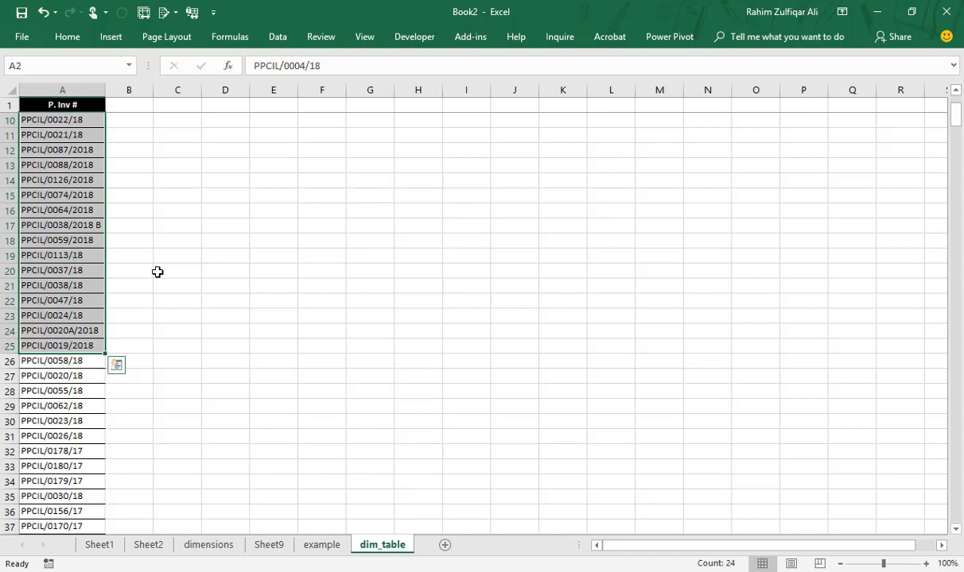
pyautogui.click(92, 237)
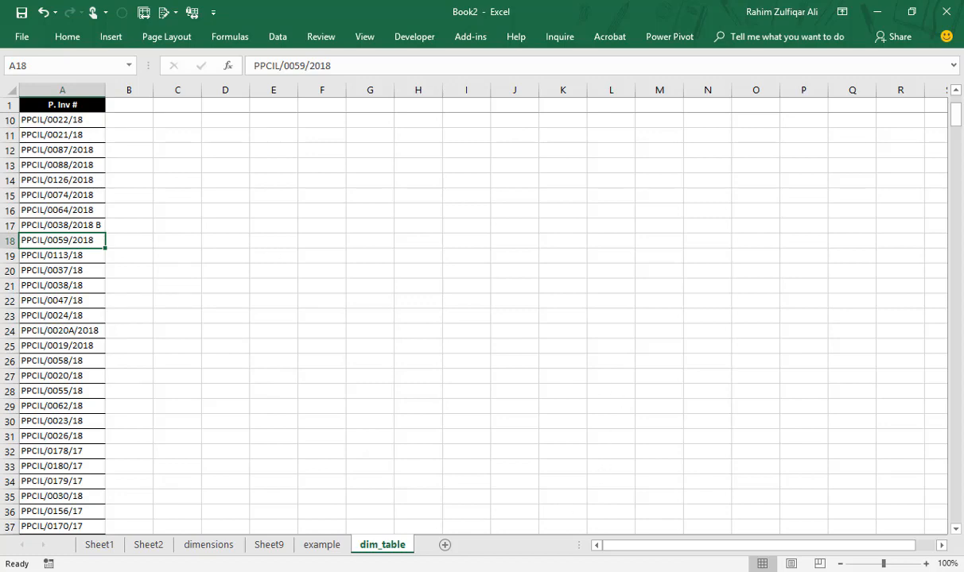
# Step: Look at the Sales sheet in the SIR_Rahim_IBA (1) workbook, and return to the dim_table sheet in Book2
pyautogui.click(535, 570)
pyautogui.click(554, 521)
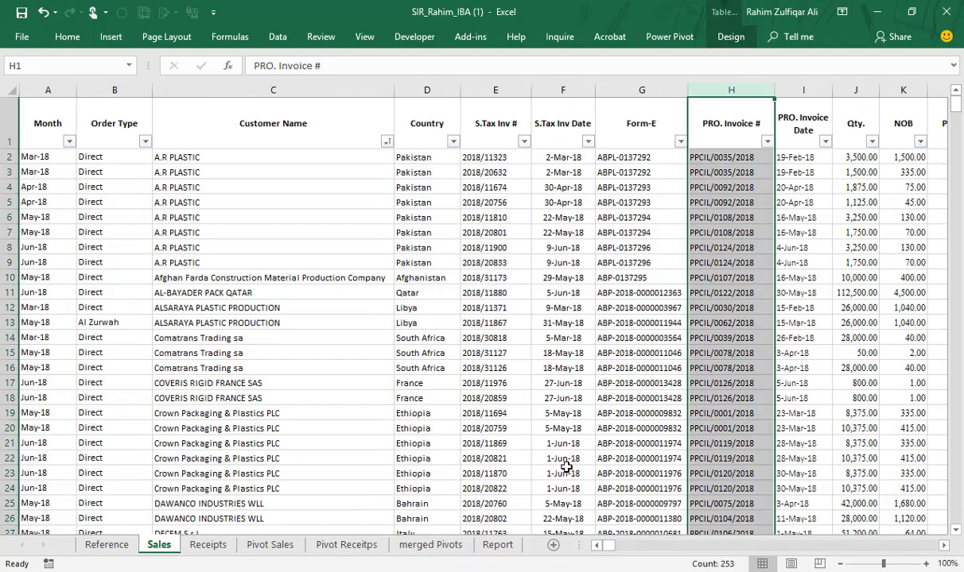
pyautogui.click(536, 570)
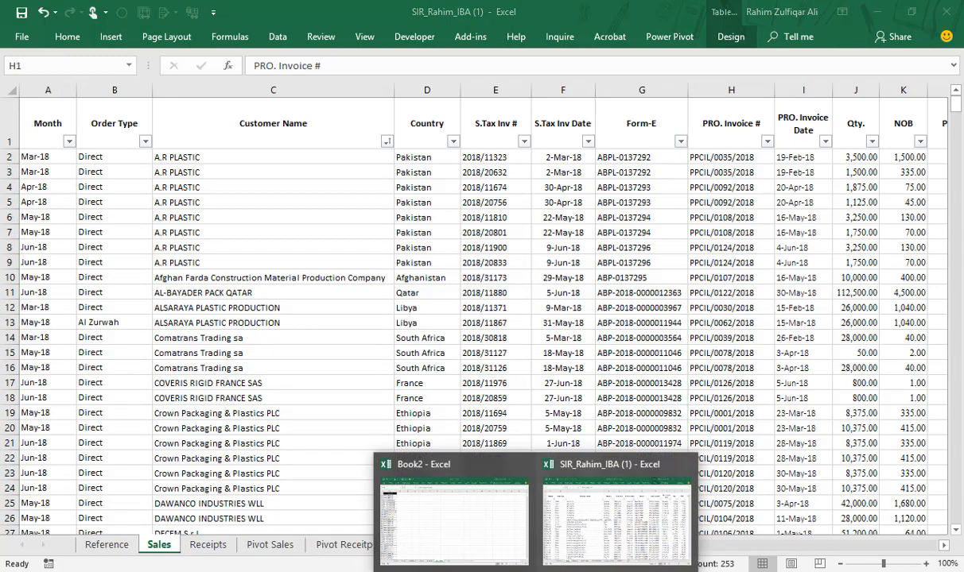
pyautogui.click(454, 525)
pyautogui.rightClick(376, 553)
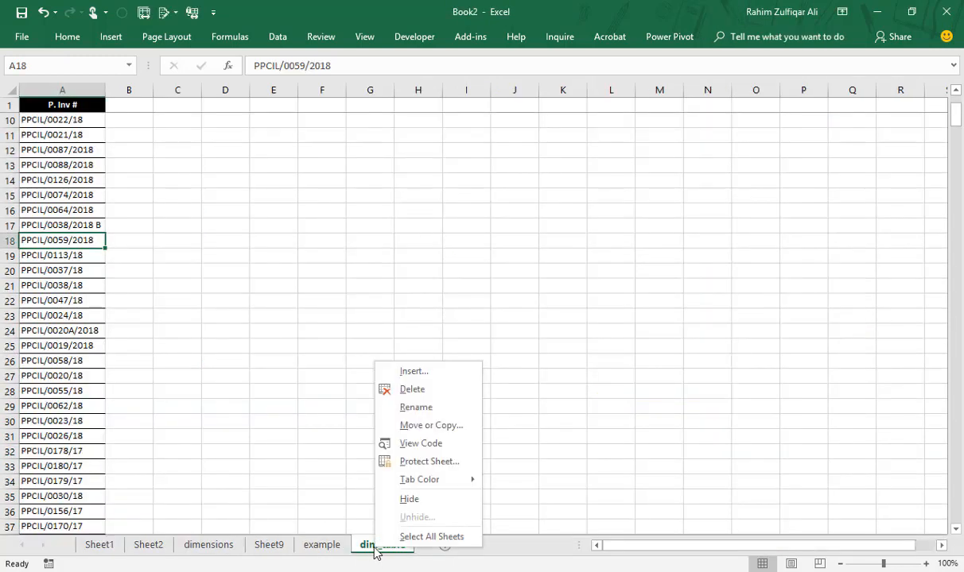
# Step: Run Remove Duplicates on the whole P. Inv # list of the dim_table sheet
pyautogui.click(67, 130)
pyautogui.click(67, 132)
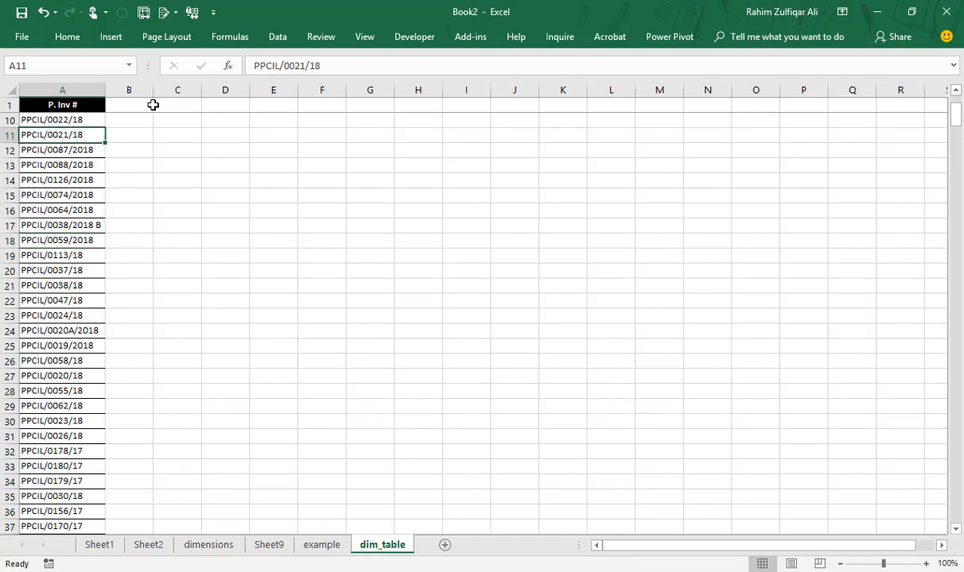
pyautogui.hotkey('ctrl', 'Up')
pyautogui.hotkey('ctrl', 'shift', 'Down')
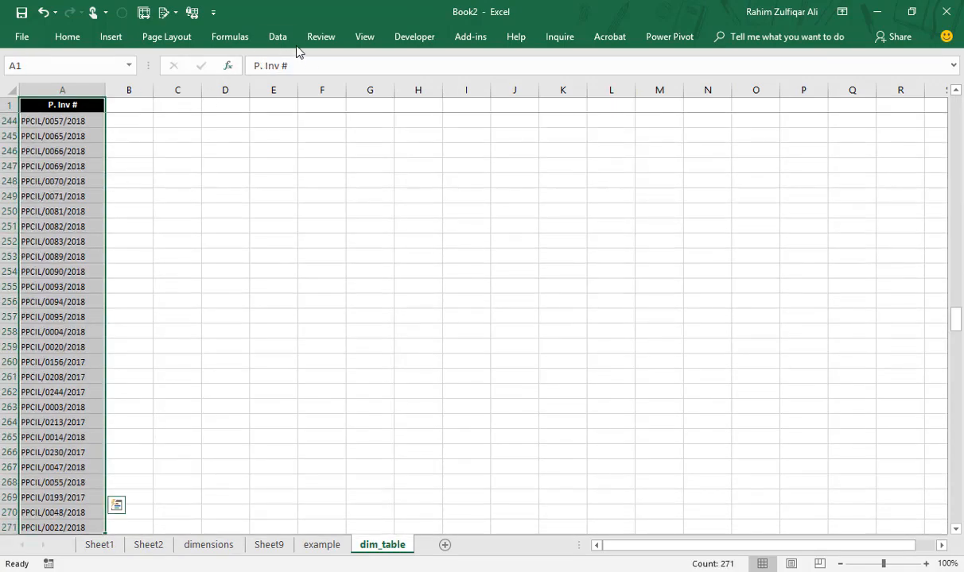
pyautogui.click(276, 38)
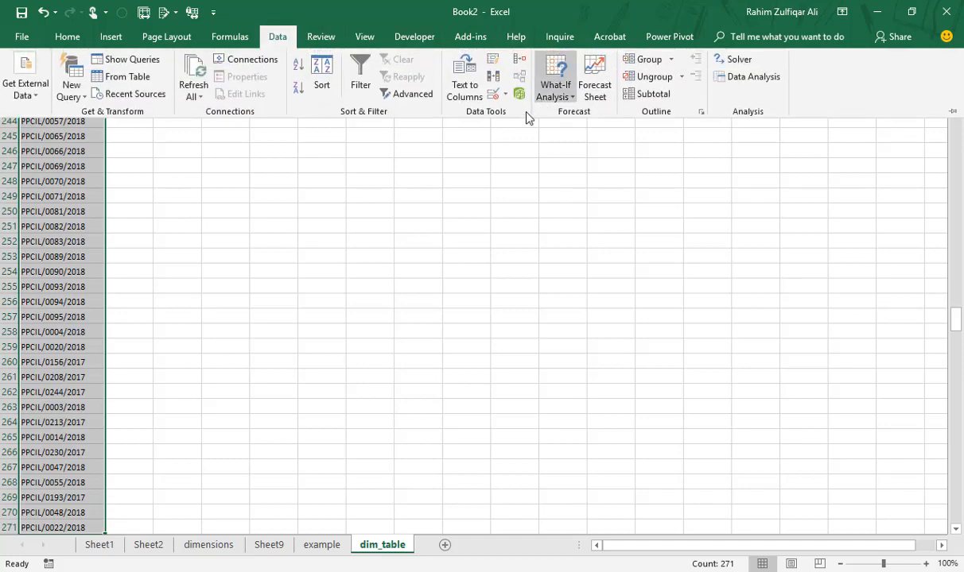
pyautogui.click(493, 78)
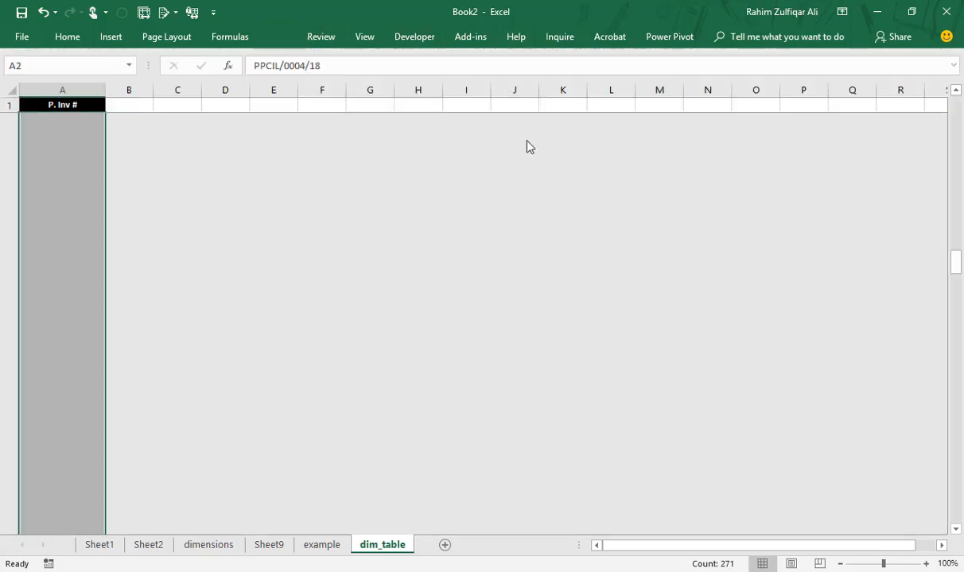
pyautogui.click(312, 272)
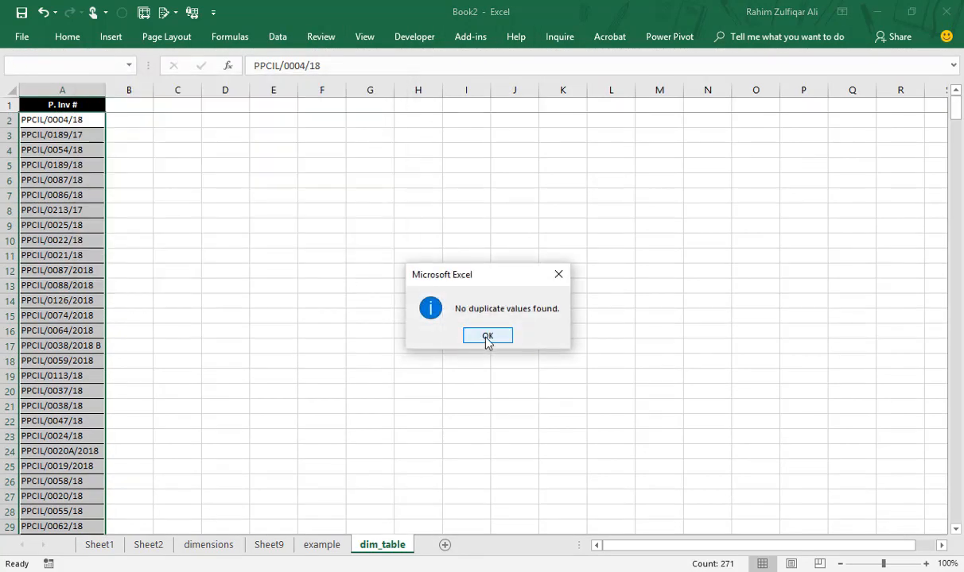
pyautogui.click(486, 335)
# Step: Copy the dim_table sheet to the end of the SIR_Rahim_IBA (1).xlsx workbook, keeping the original in Book2
pyautogui.rightClick(389, 549)
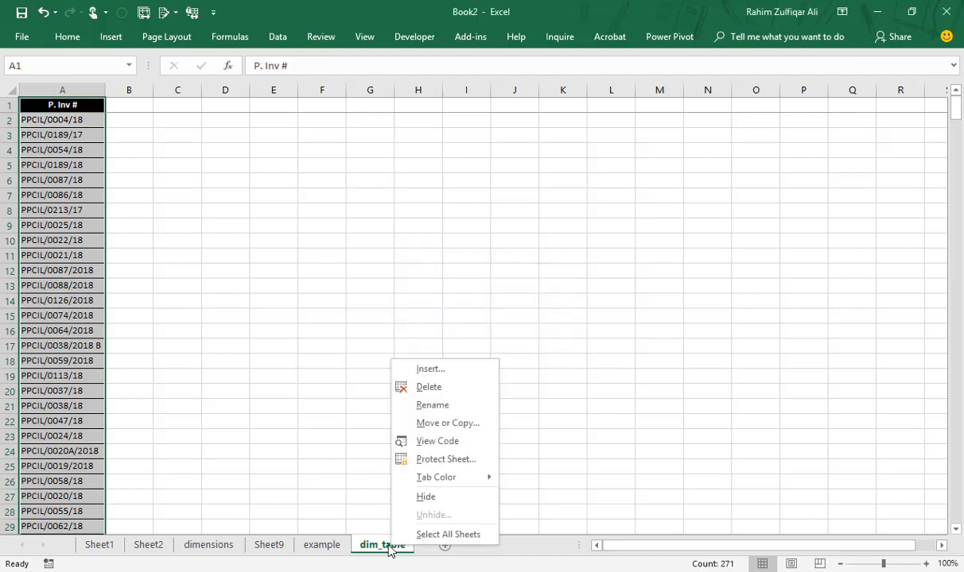
pyautogui.click(425, 422)
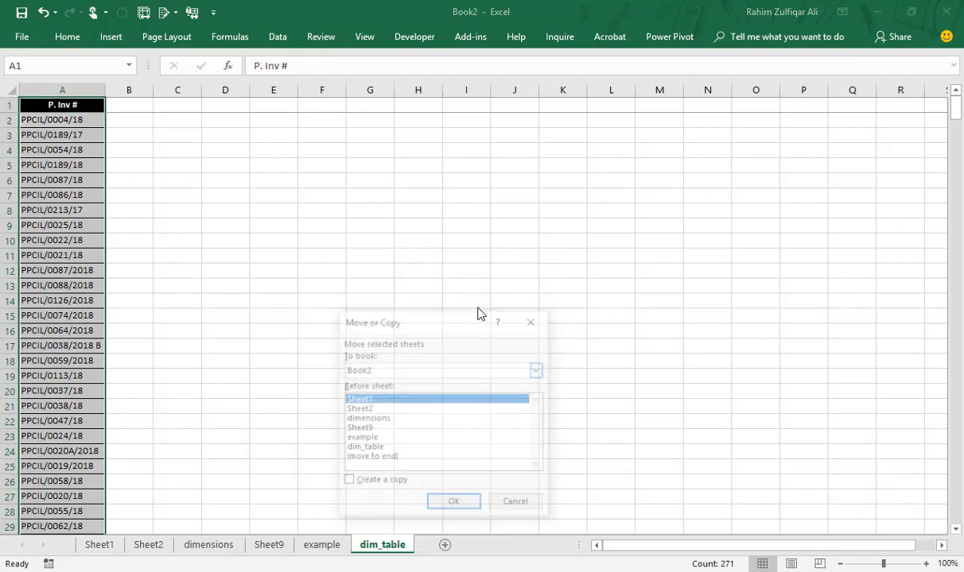
pyautogui.click(374, 370)
pyautogui.click(398, 401)
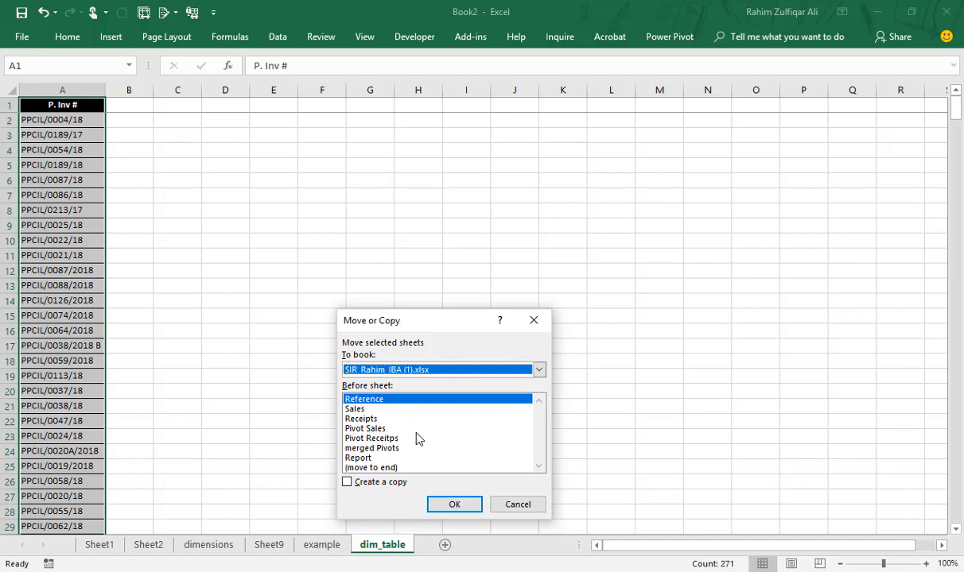
pyautogui.click(368, 468)
pyautogui.click(347, 482)
pyautogui.click(454, 504)
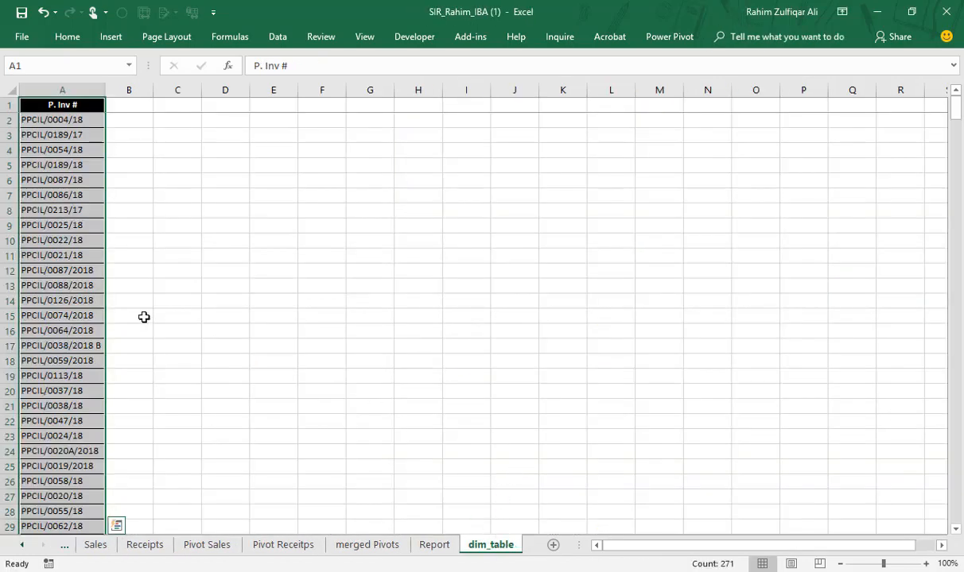
# Step: Convert the copied P. Inv # list in A1:A271 into a table with headers
pyautogui.click(87, 163)
pyautogui.hotkey('ctrl', 'a')
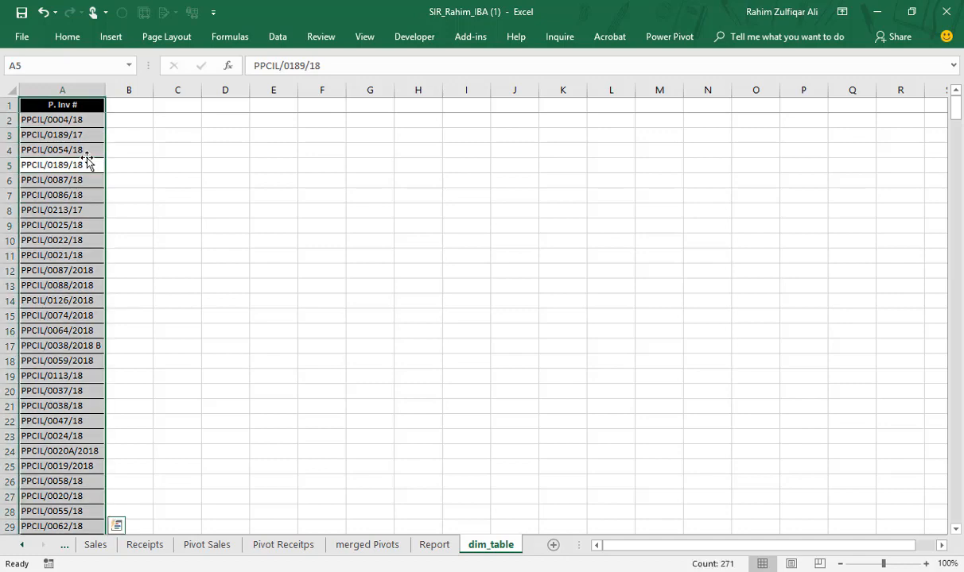
pyautogui.hotkey('ctrl', 't')
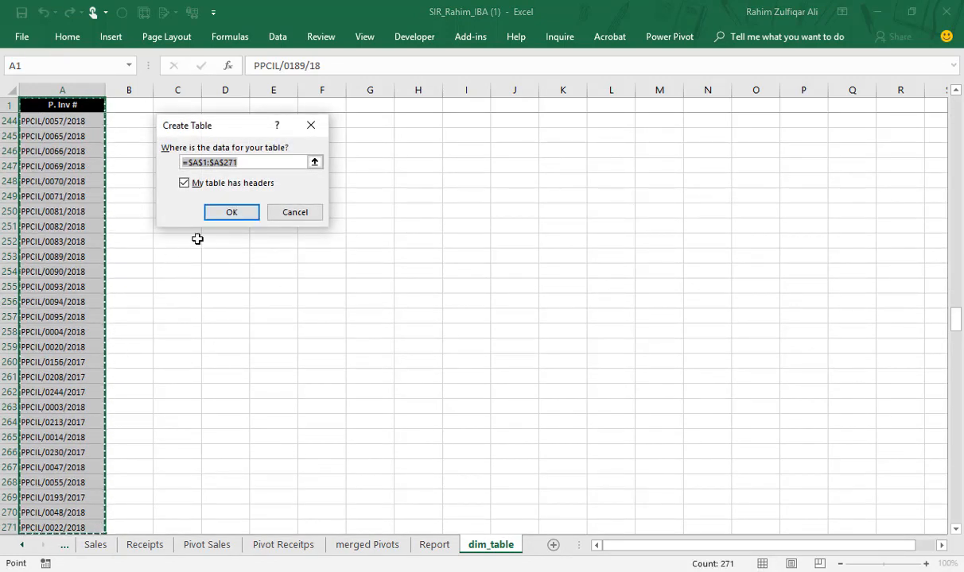
pyautogui.click(211, 214)
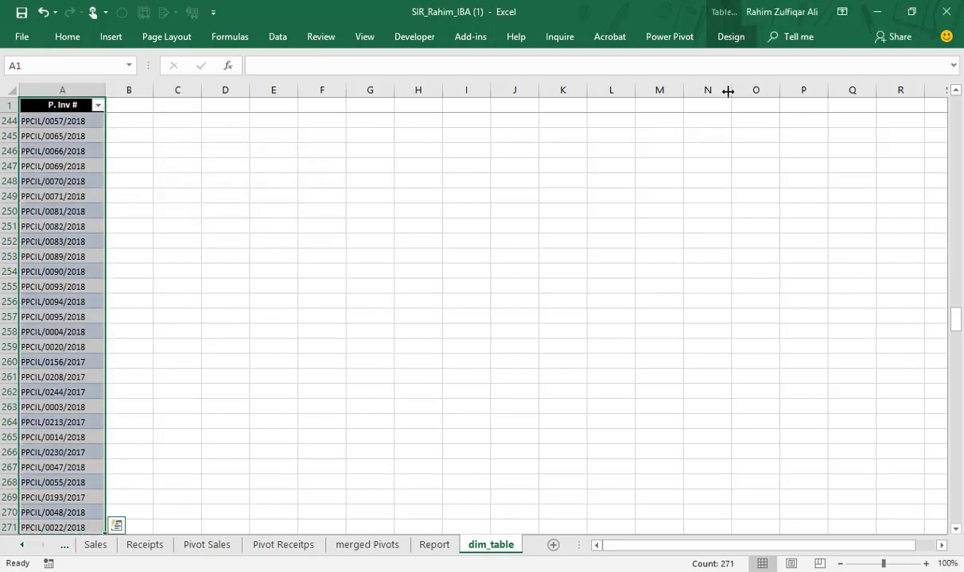
# Step: Name the P. Inv # table dimensions
pyautogui.click(732, 38)
pyautogui.doubleClick(47, 77)
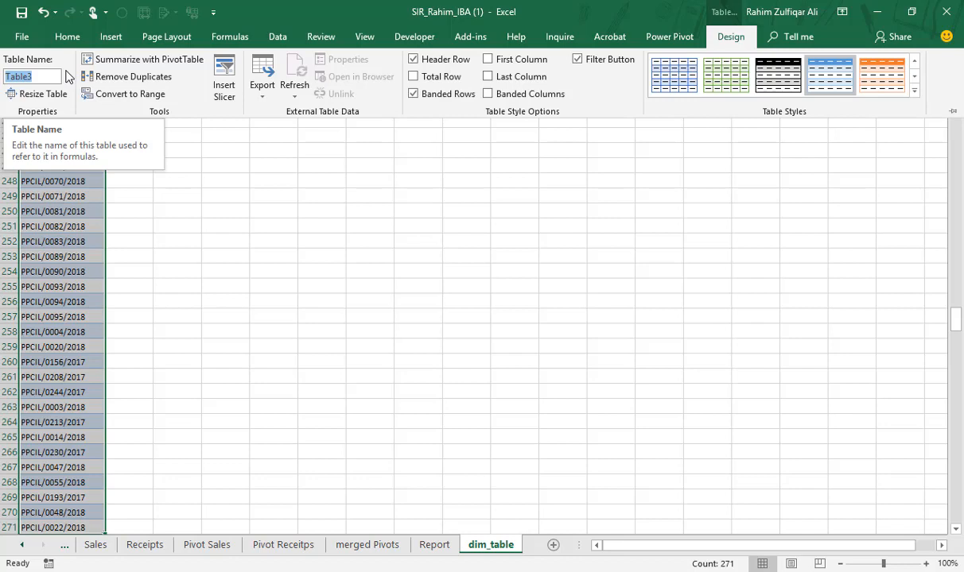
pyautogui.write('dimensions')
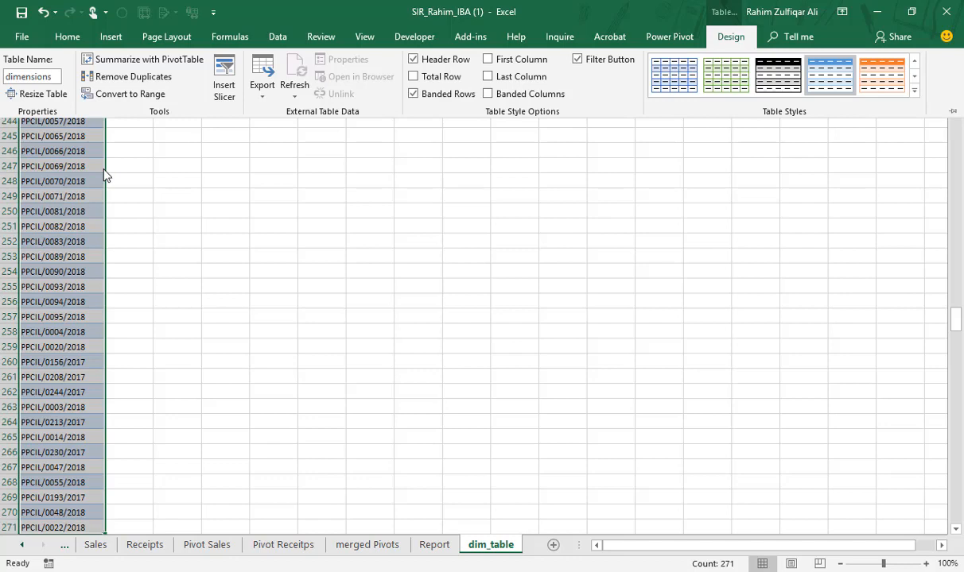
pyautogui.press('Return')
pyautogui.click(60, 164)
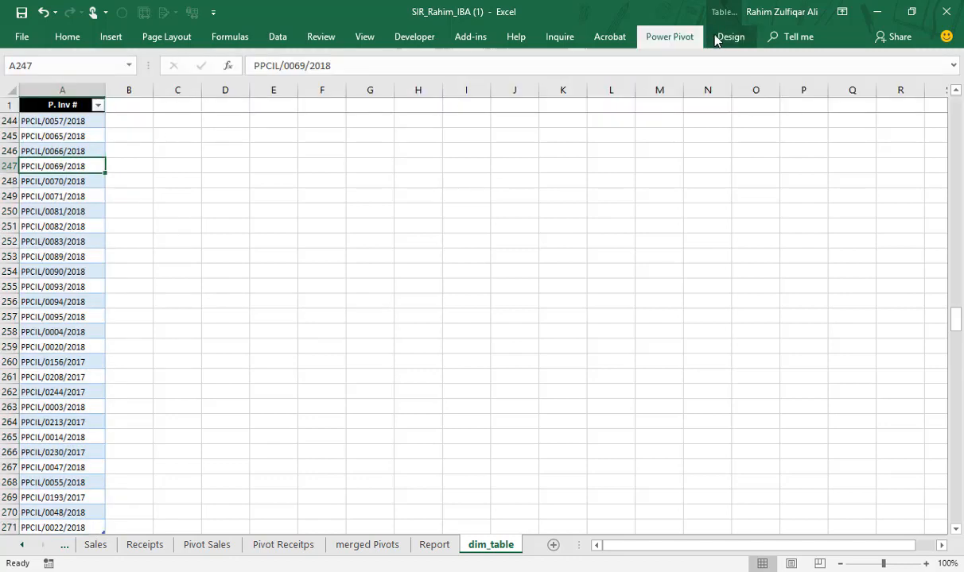
pyautogui.click(728, 36)
pyautogui.click(60, 257)
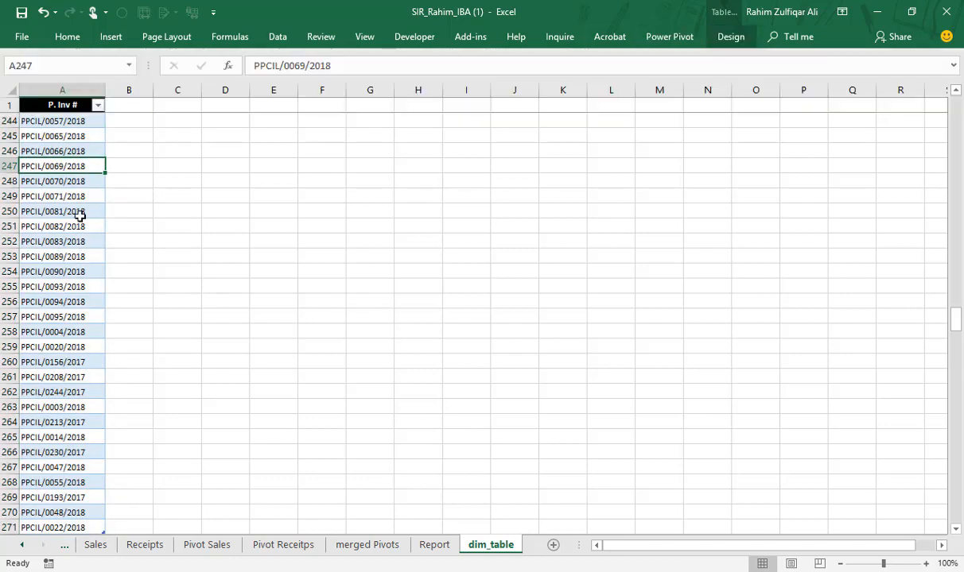
# Step: Add the dimensions table to the Power Pivot data model and widen its P. Inv # column to show full invoice numbers
pyautogui.click(667, 35)
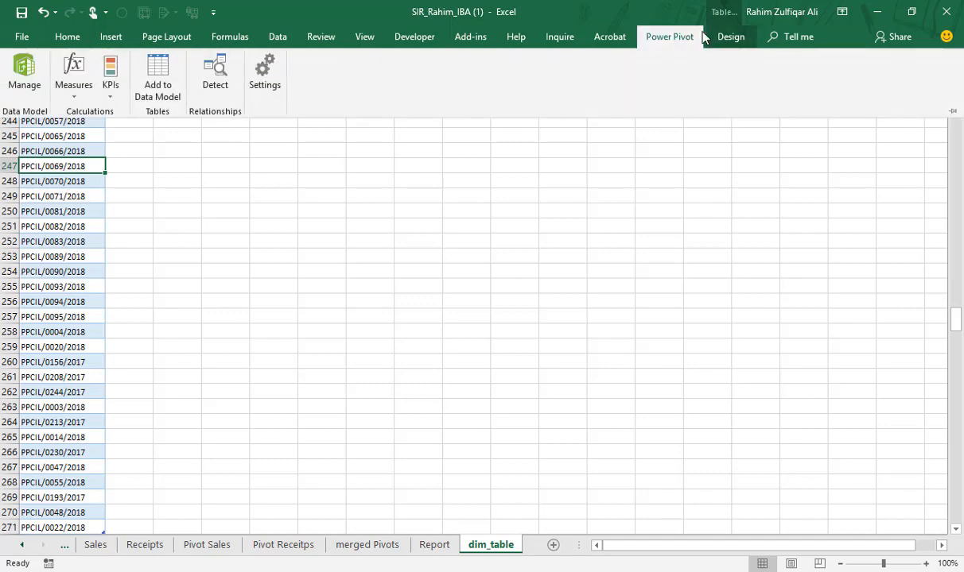
pyautogui.doubleClick(659, 41)
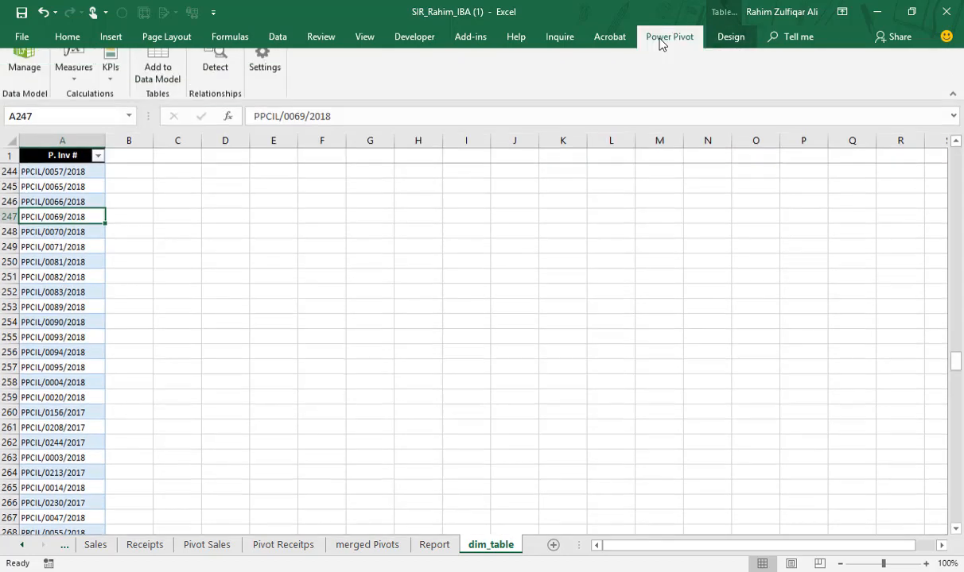
pyautogui.click(160, 94)
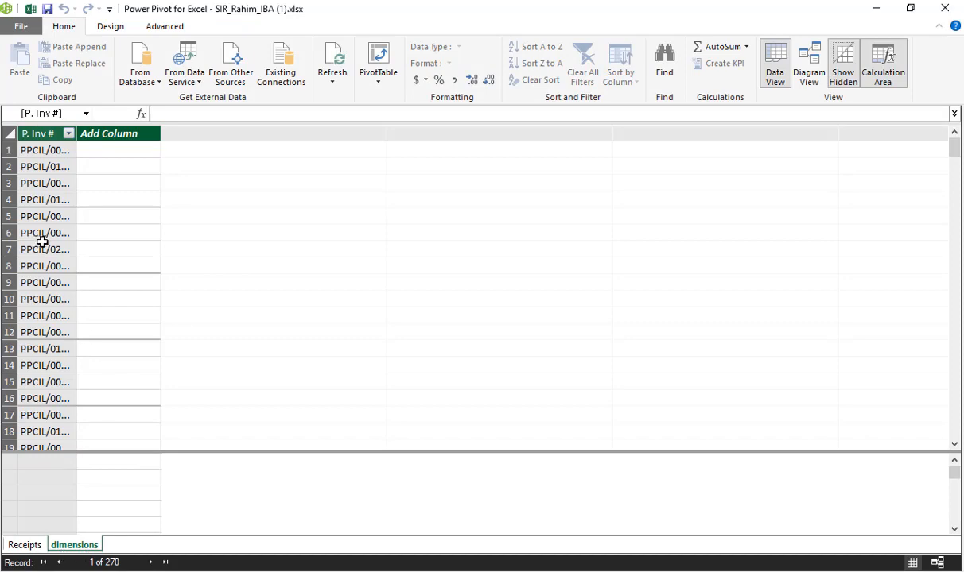
pyautogui.moveTo(72, 139); pyautogui.dragTo(139, 429)
pyautogui.click(107, 461)
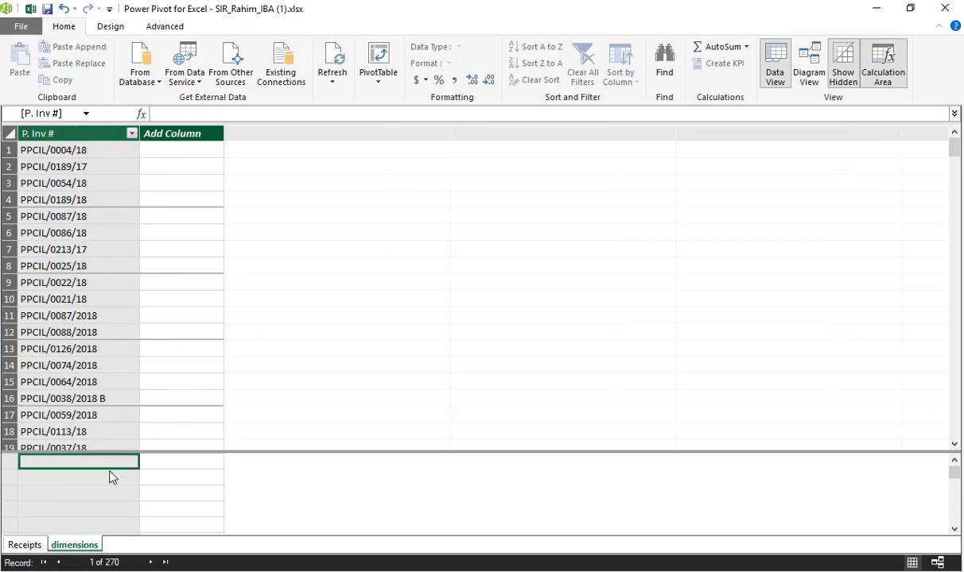
# Step: Delete the existing Receipts table from the Power Pivot data model
pyautogui.click(27, 549)
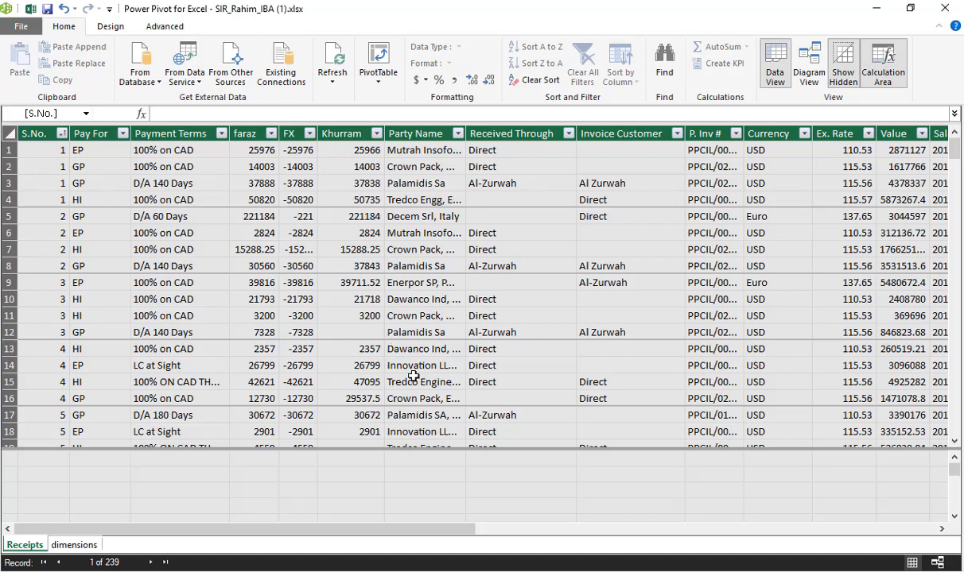
pyautogui.rightClick(25, 549)
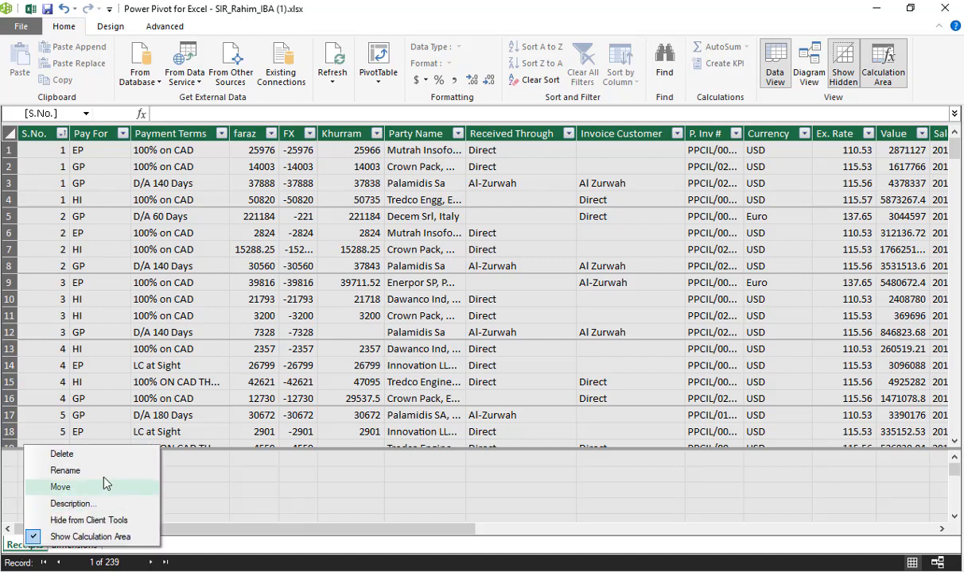
pyautogui.click(96, 453)
pyautogui.click(450, 311)
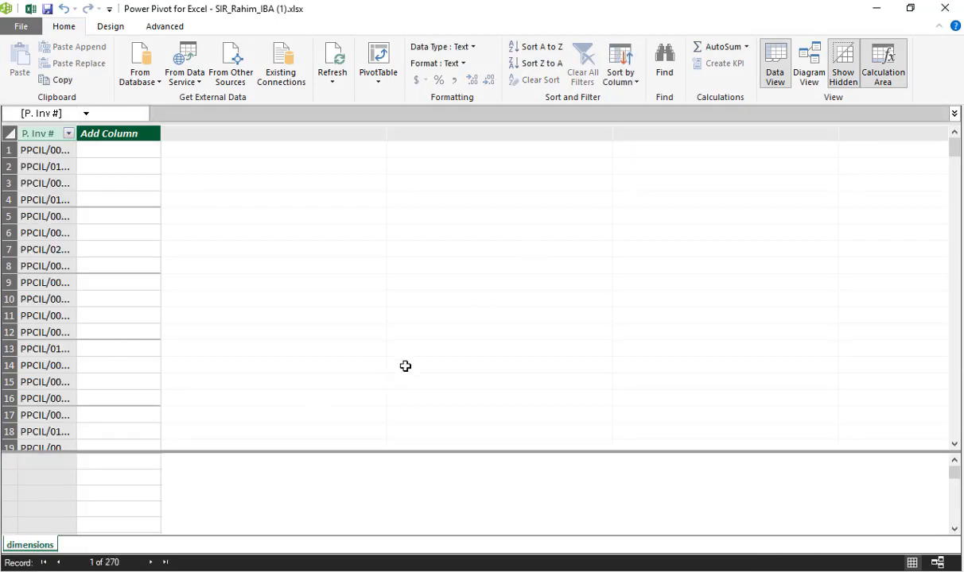
# Step: Check the table name on the workbook's Sales sheet and add the Sales table to the data model
pyautogui.click(875, 10)
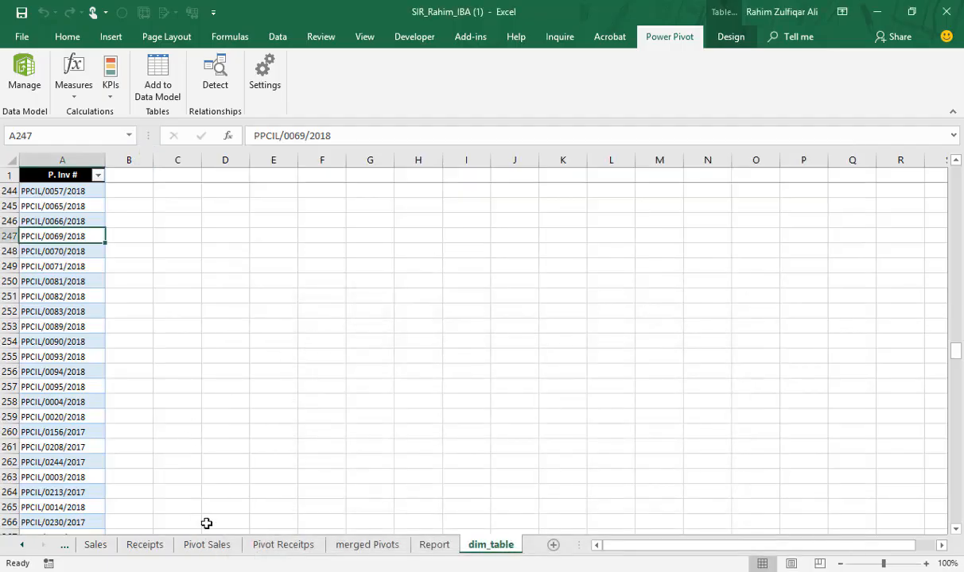
pyautogui.click(100, 546)
pyautogui.click(237, 302)
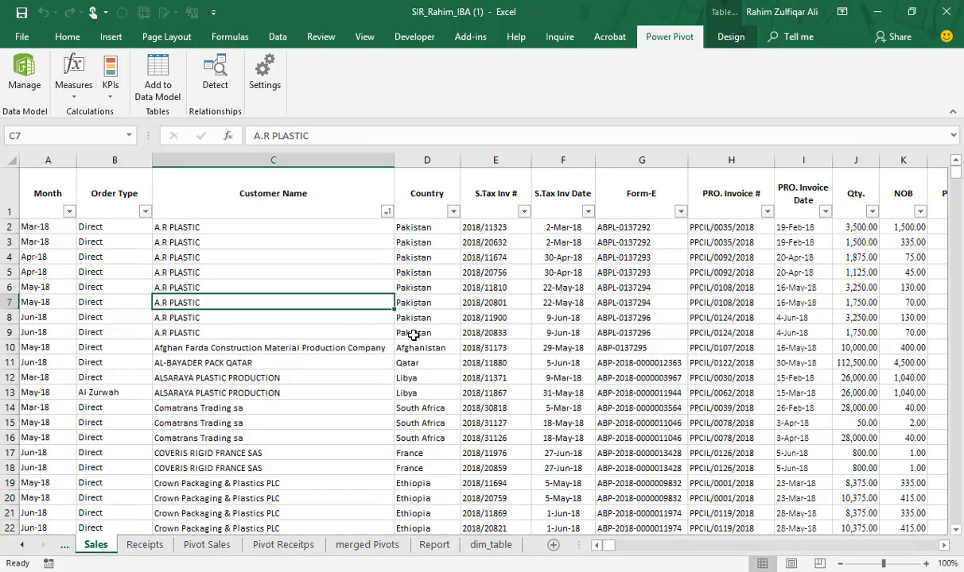
pyautogui.click(730, 38)
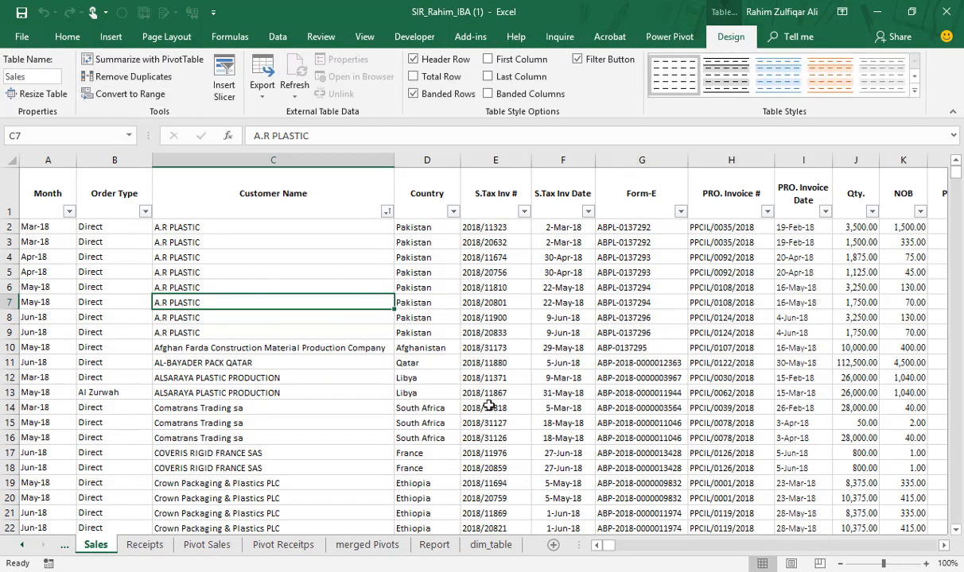
pyautogui.click(672, 38)
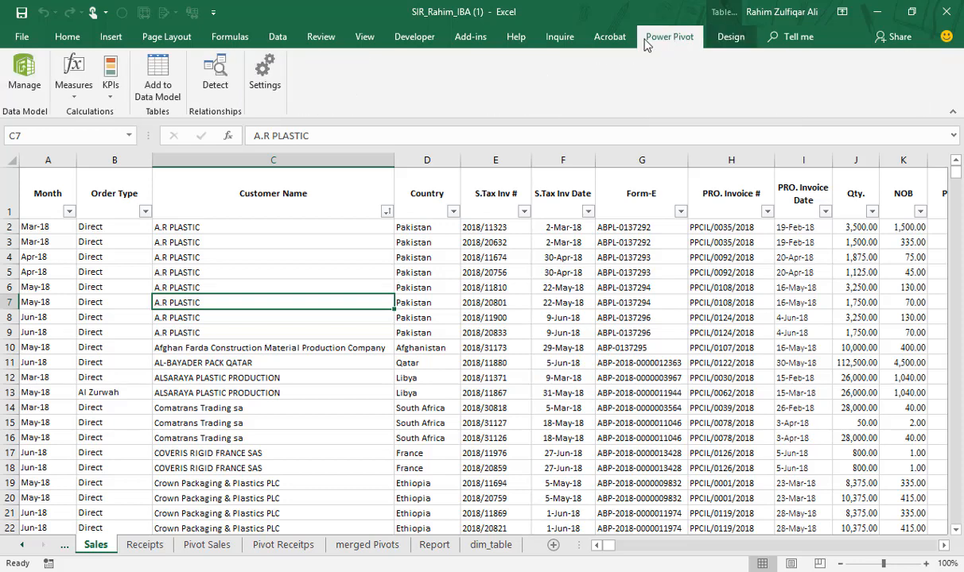
pyautogui.click(145, 91)
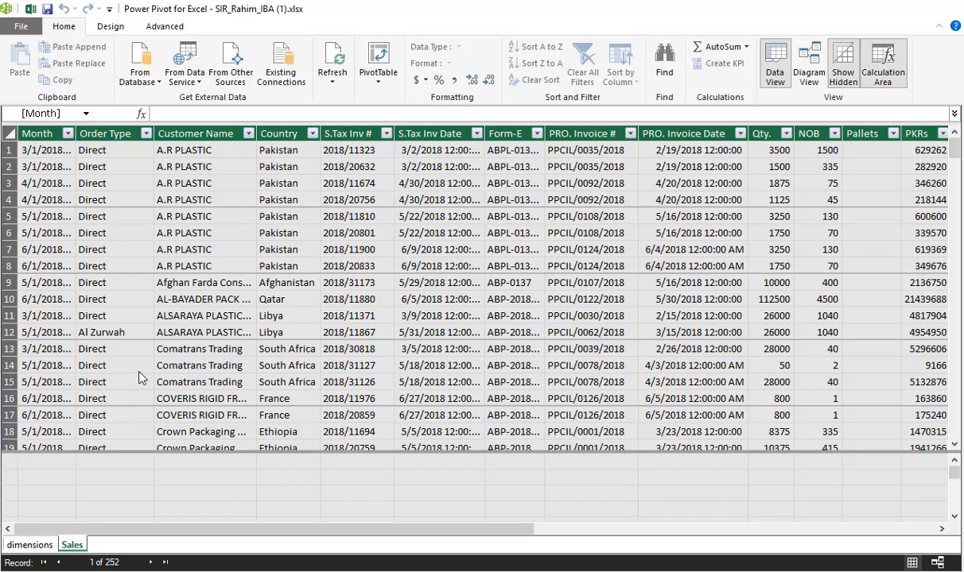
# Step: Return to the workbook's Receipts sheet, check its table name and add the Receipts table to the data model
pyautogui.click(875, 8)
pyautogui.click(147, 544)
pyautogui.click(387, 269)
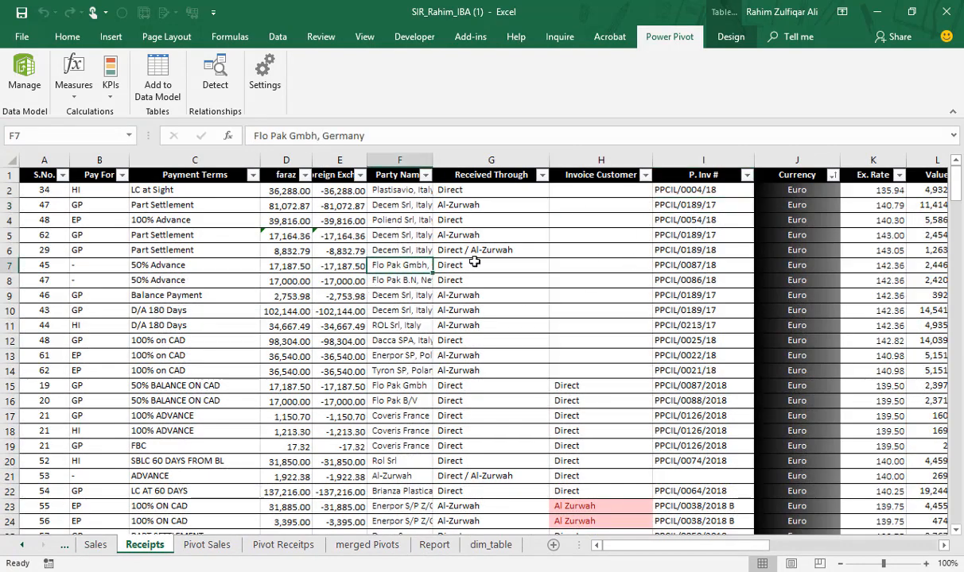
pyautogui.click(728, 36)
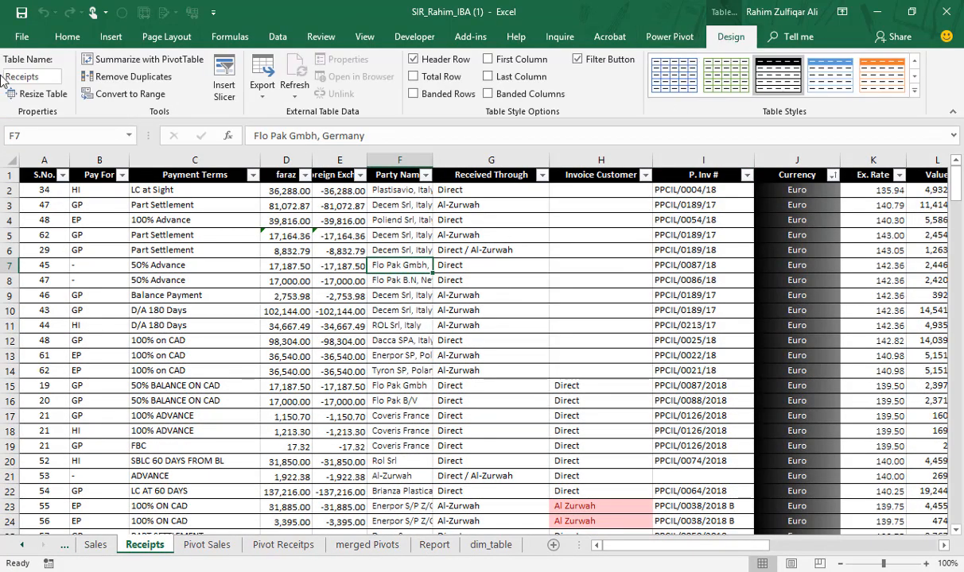
pyautogui.click(665, 37)
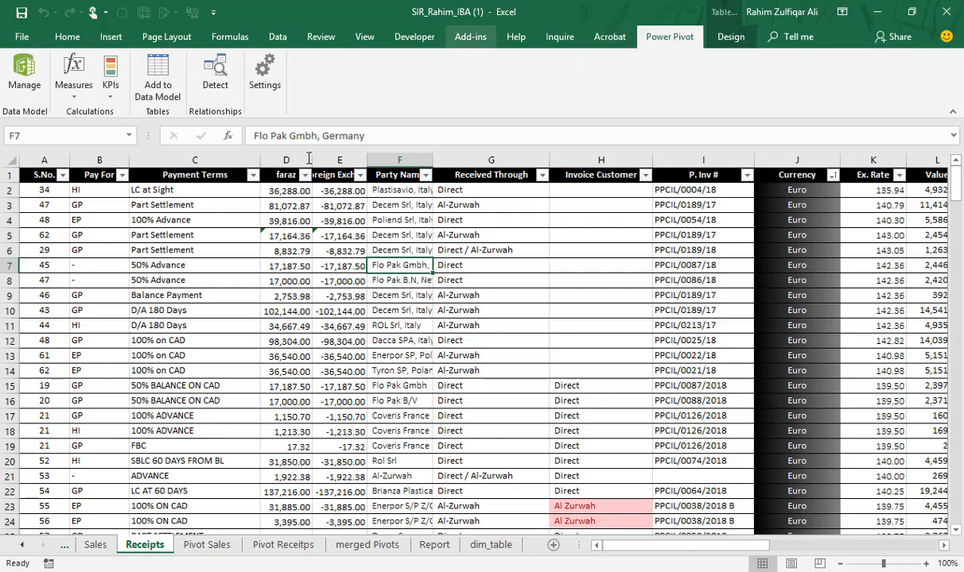
pyautogui.click(176, 94)
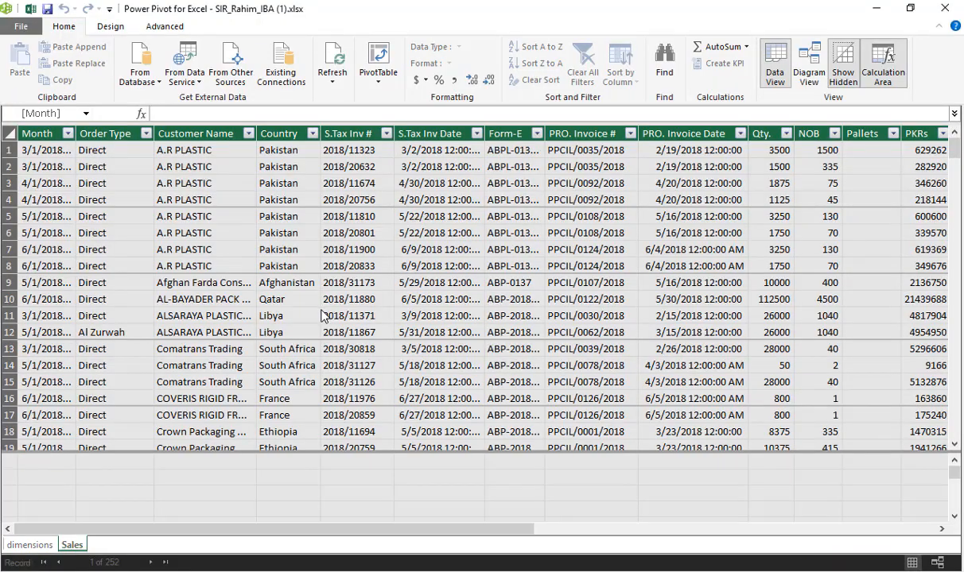
# Step: Review the dimensions, Sales and Receipts tables loaded in the data model
pyautogui.click(70, 547)
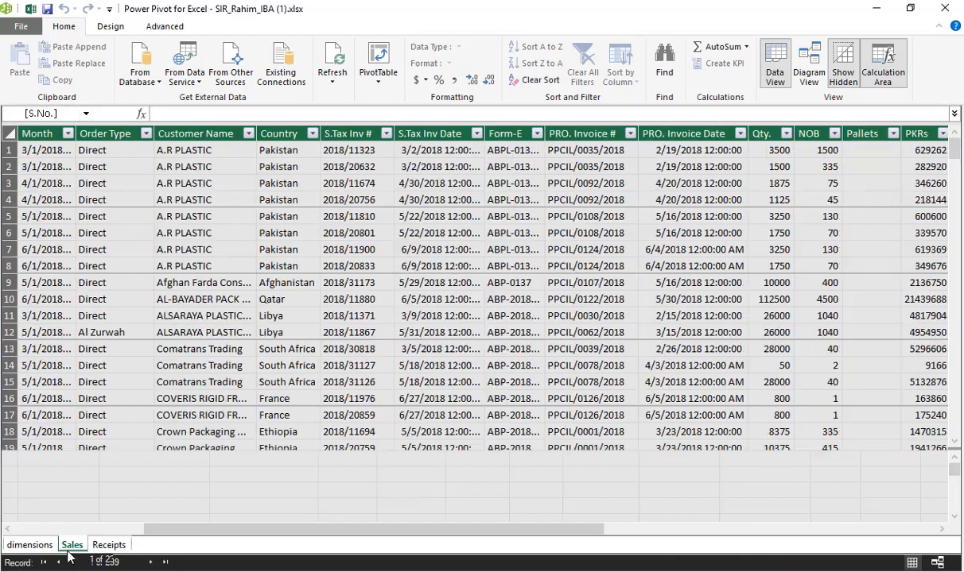
pyautogui.click(48, 548)
pyautogui.click(71, 545)
pyautogui.click(108, 545)
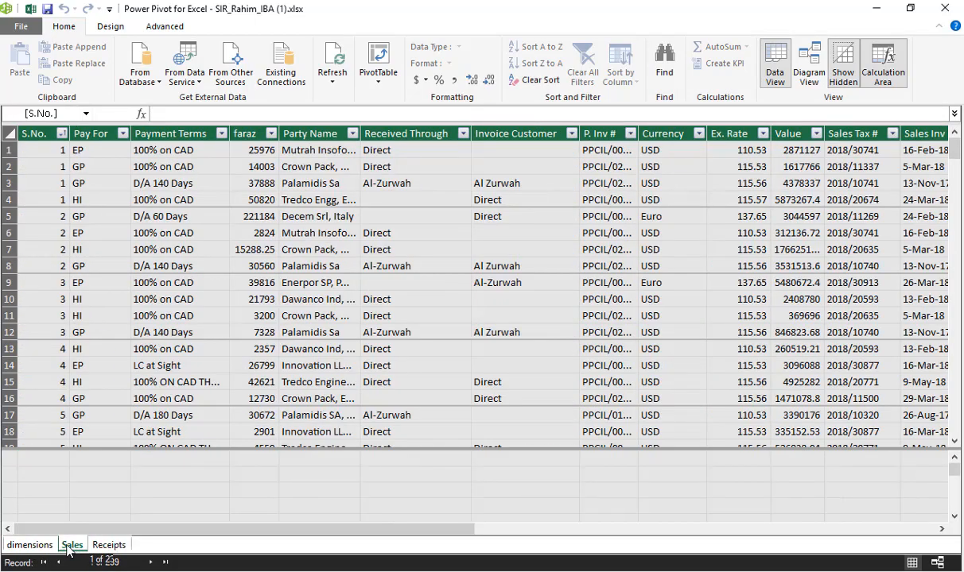
pyautogui.click(71, 545)
pyautogui.click(36, 548)
pyautogui.click(101, 547)
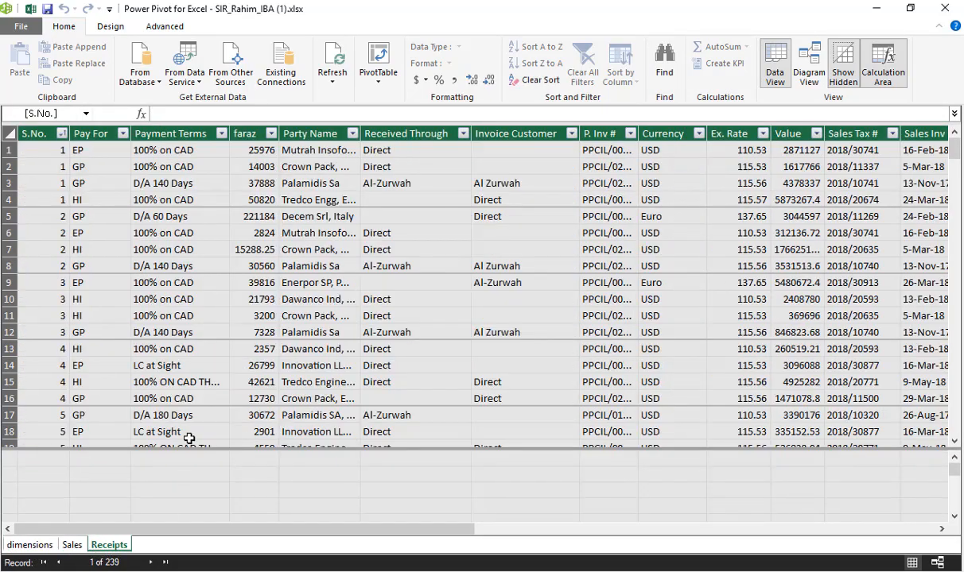
pyautogui.click(352, 314)
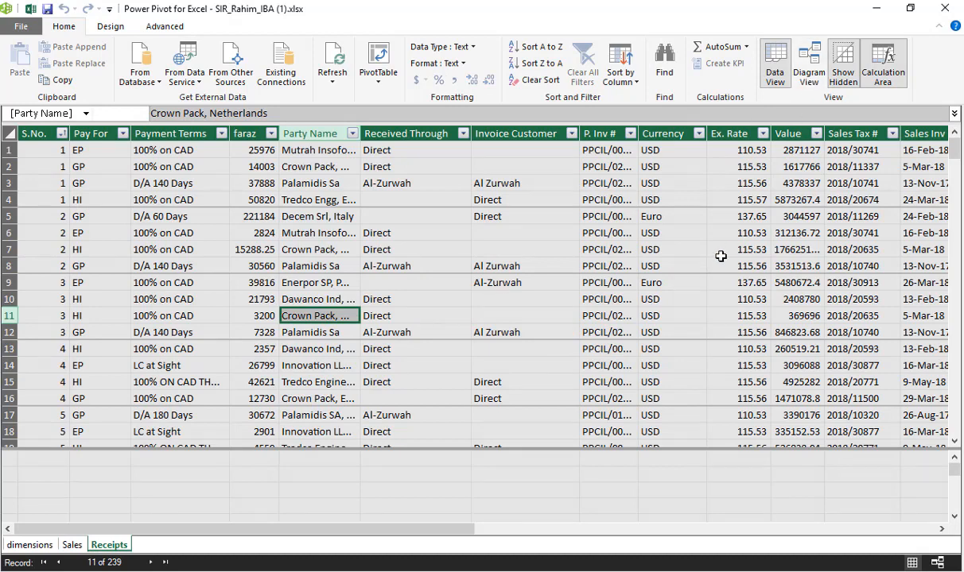
# Step: Show the data model as a diagram and lengthen the Sales and Receipts table boxes to reveal more fields
pyautogui.click(808, 67)
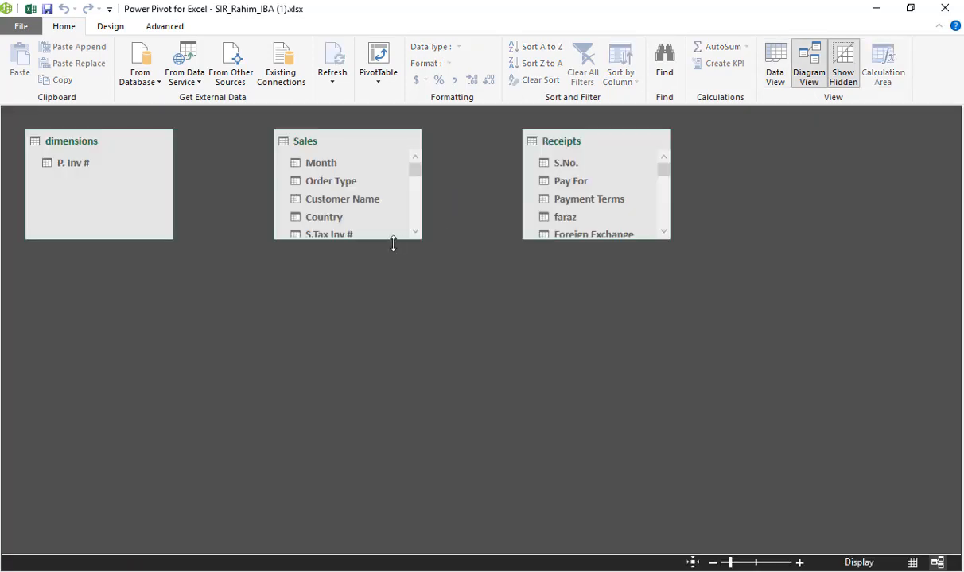
pyautogui.moveTo(392, 243); pyautogui.dragTo(397, 497)
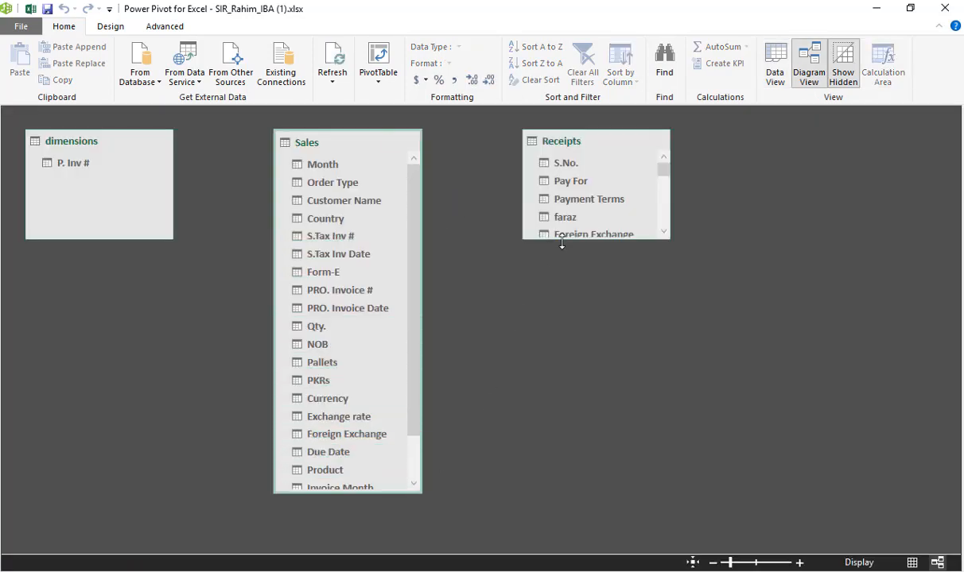
pyautogui.moveTo(562, 243); pyautogui.dragTo(546, 498)
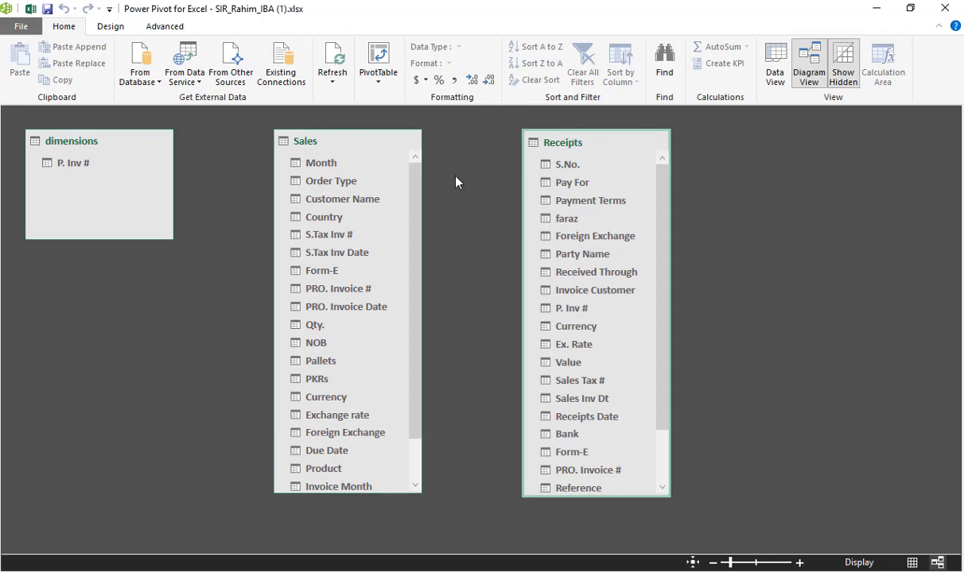
# Step: Create a relationship from P. Inv # in the dimensions table to PRO. Invoice # in the Sales table
pyautogui.click(70, 145)
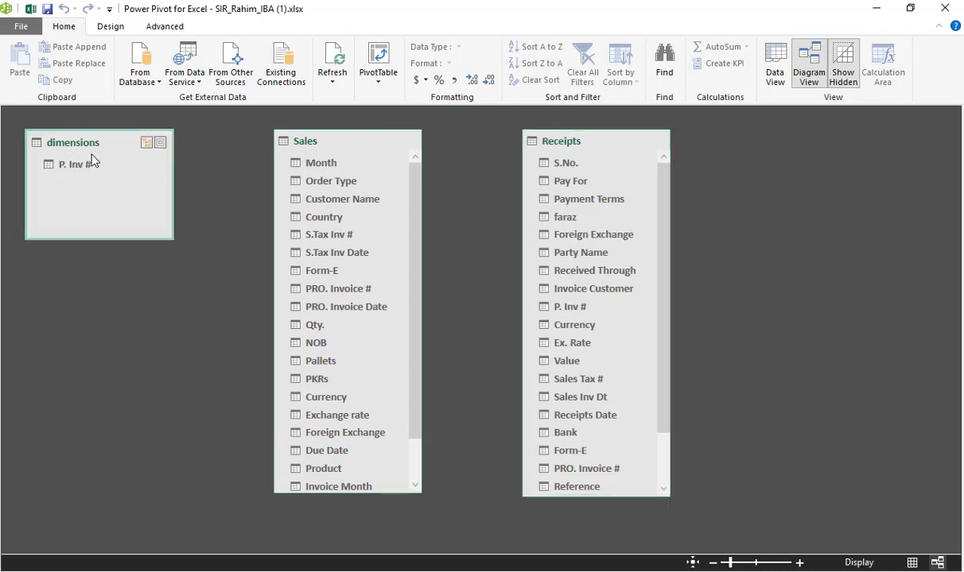
pyautogui.click(111, 162)
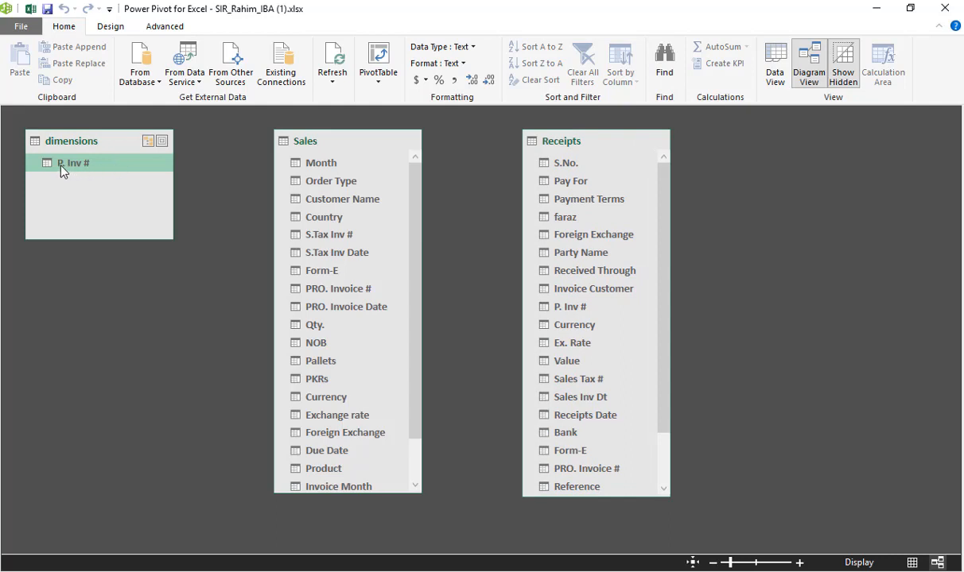
pyautogui.moveTo(61, 167); pyautogui.dragTo(238, 243)
pyautogui.moveTo(296, 293); pyautogui.dragTo(299, 290)
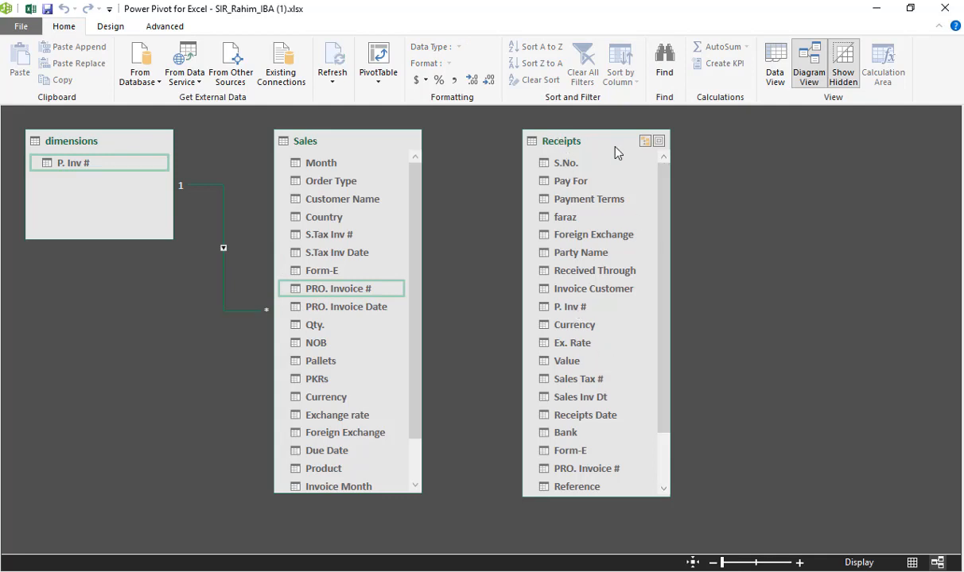
# Step: Create a relationship between P. Inv # in the Receipts table and P. Inv # in the dimensions table
pyautogui.click(585, 307)
pyautogui.moveTo(585, 307); pyautogui.dragTo(68, 163)
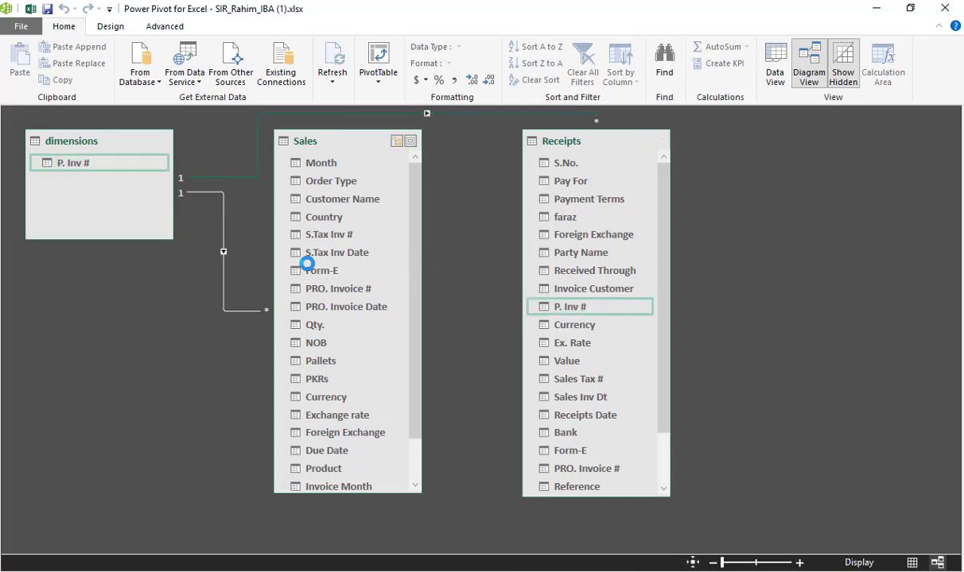
pyautogui.click(244, 178)
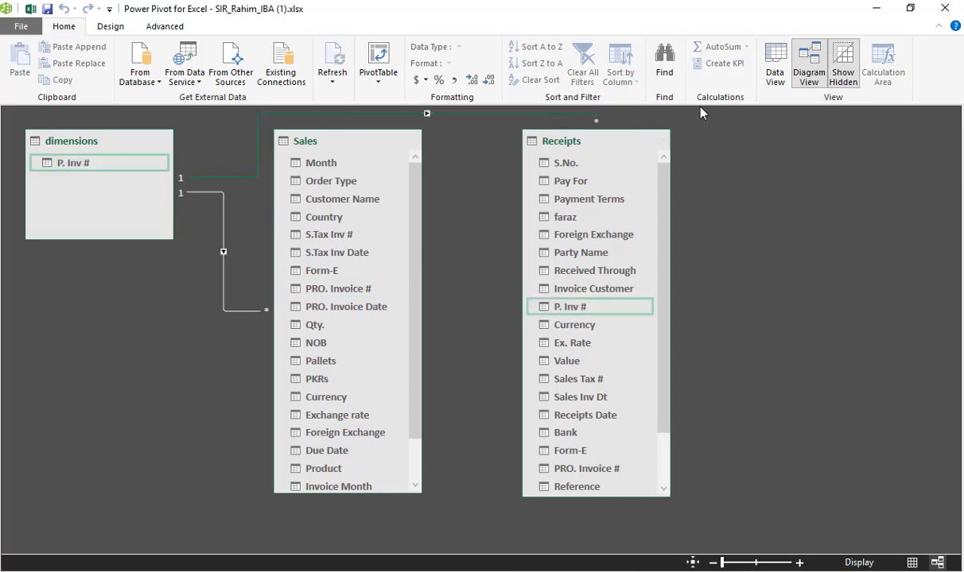
# Step: Insert a PivotTable from the data model on a new worksheet, with P. Inv # from dimensions as its rows
pyautogui.click(387, 61)
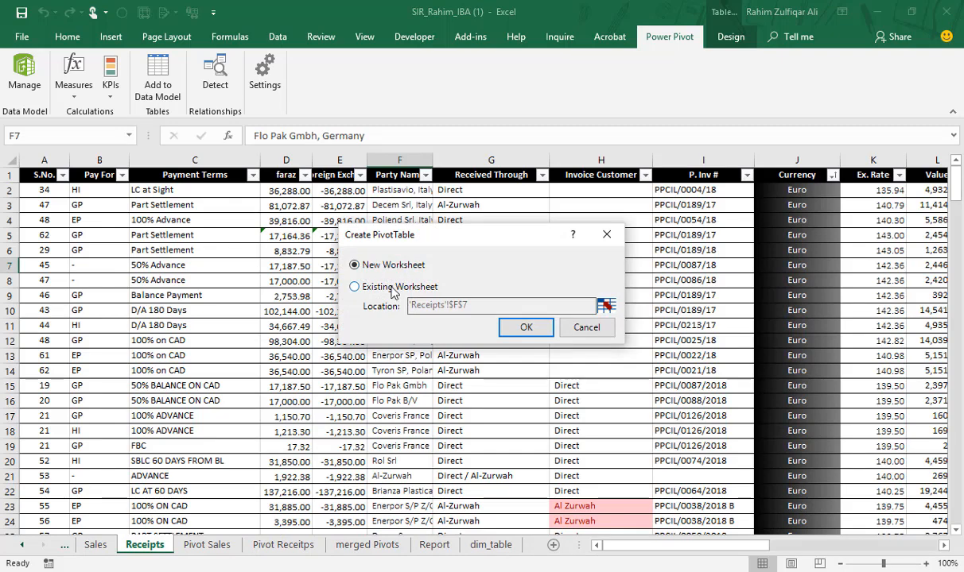
pyautogui.click(525, 329)
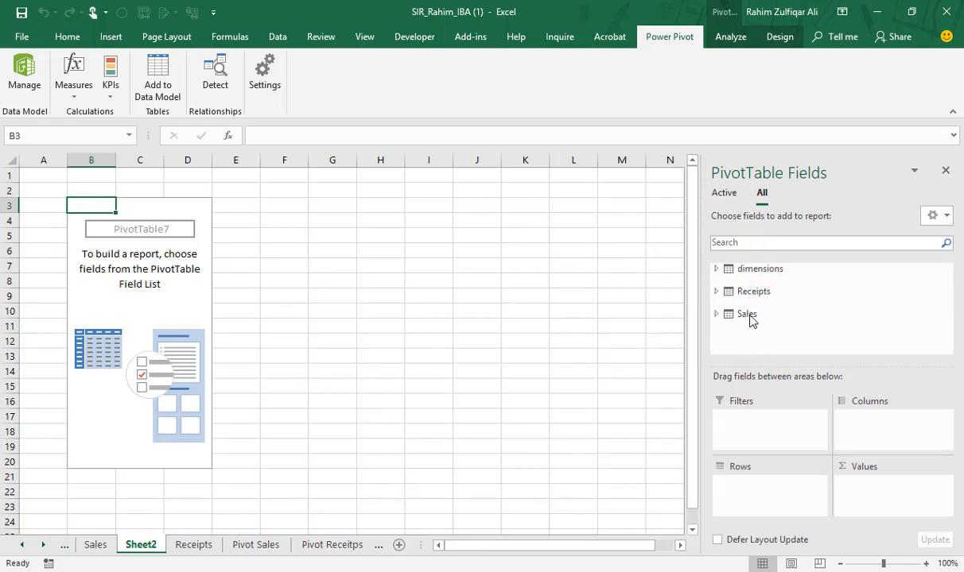
pyautogui.click(716, 270)
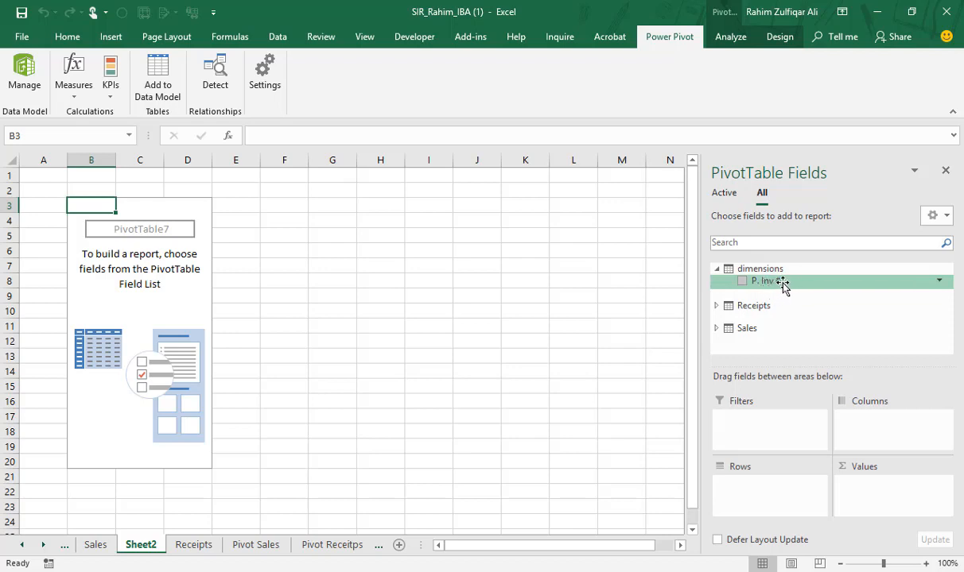
pyautogui.moveTo(783, 287); pyautogui.dragTo(752, 497)
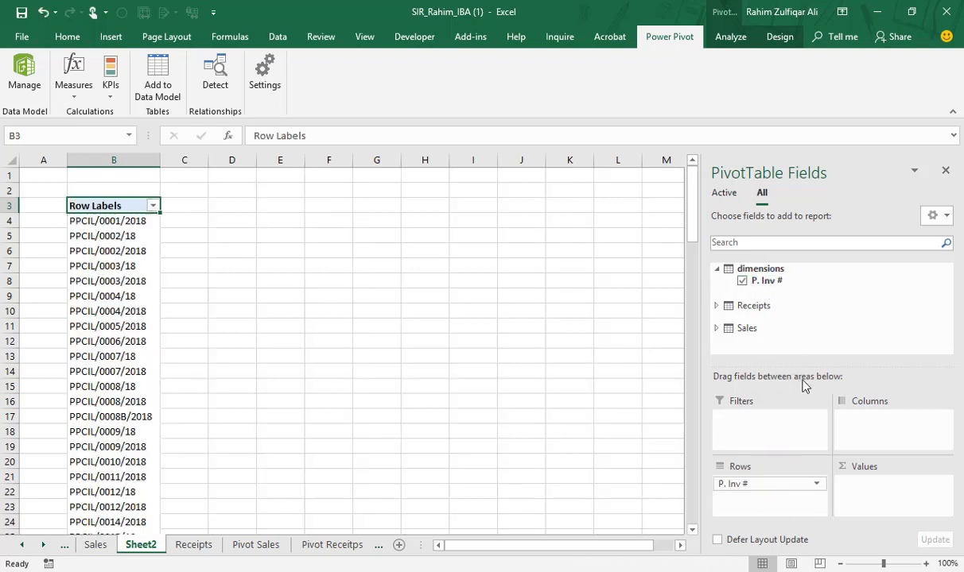
# Step: Add Foreign Exchange from the Receipts table to the PivotTable's values and collapse the Receipts field list
pyautogui.click(717, 306)
pyautogui.scroll(-1, 803, 332)
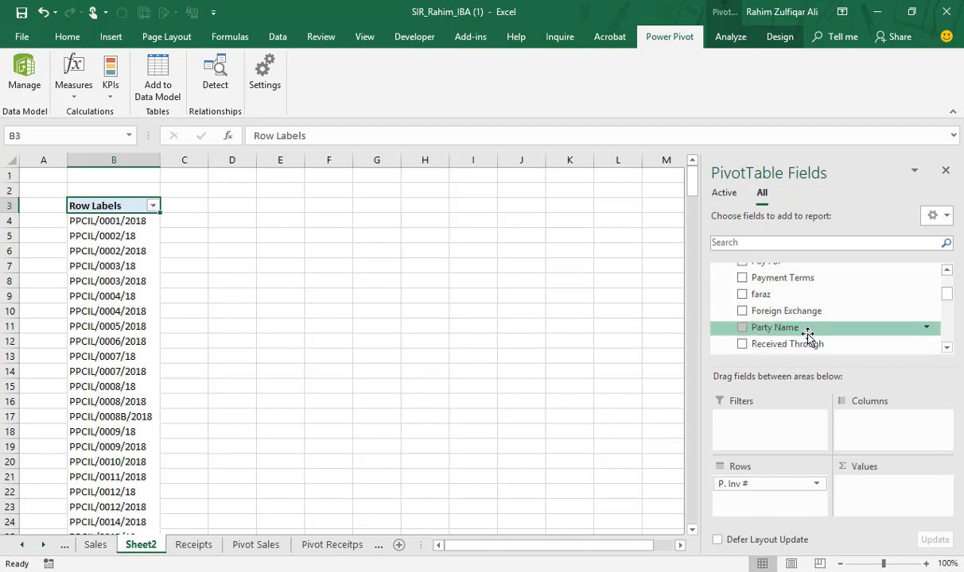
pyautogui.moveTo(787, 311); pyautogui.dragTo(869, 497)
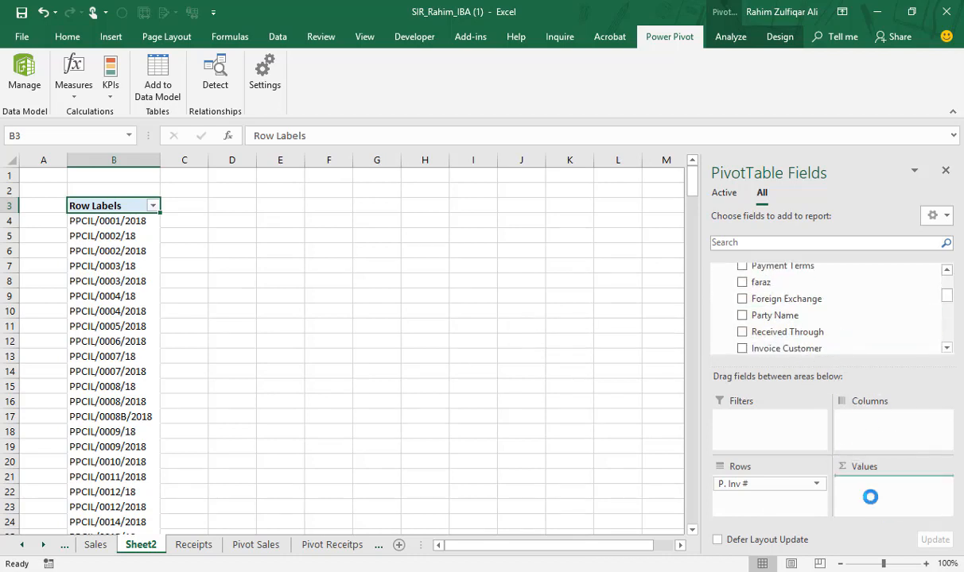
pyautogui.scroll(1, 760, 319)
pyautogui.click(717, 293)
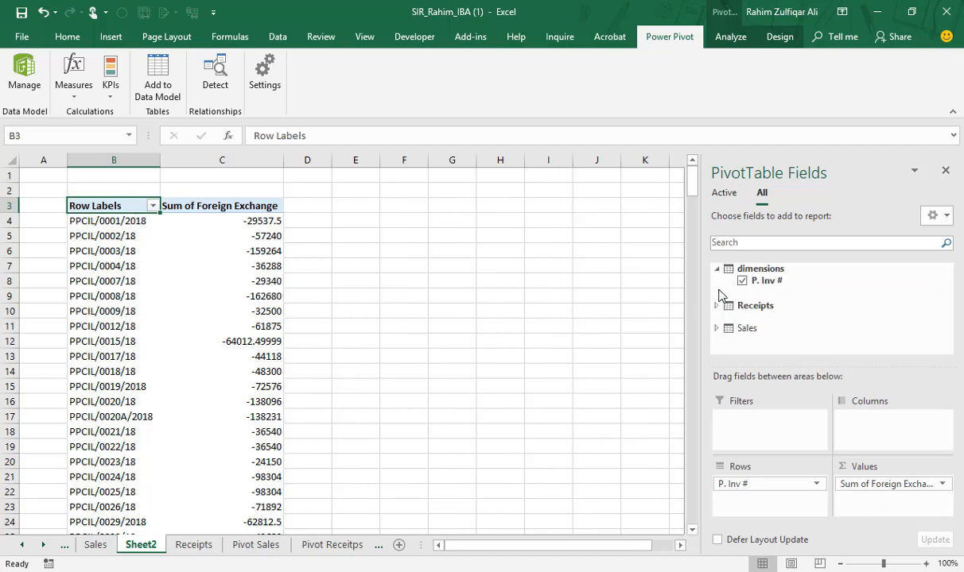
# Step: Add Foreign Exchange from the Sales table to the PivotTable as a second value
pyautogui.click(717, 331)
pyautogui.scroll(-3, 723, 326)
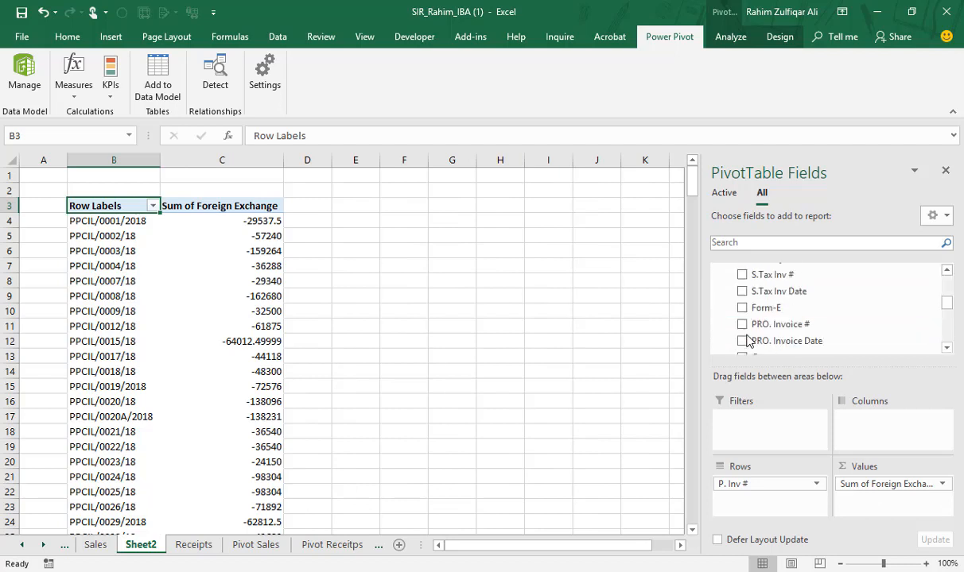
pyautogui.scroll(-2, 795, 314)
pyautogui.scroll(-2, 795, 318)
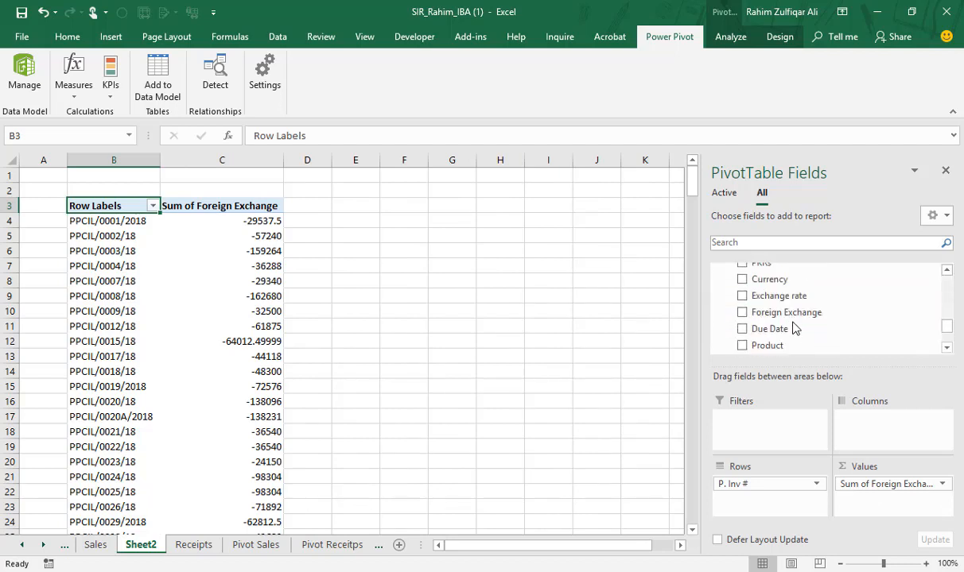
pyautogui.moveTo(787, 313); pyautogui.dragTo(872, 507)
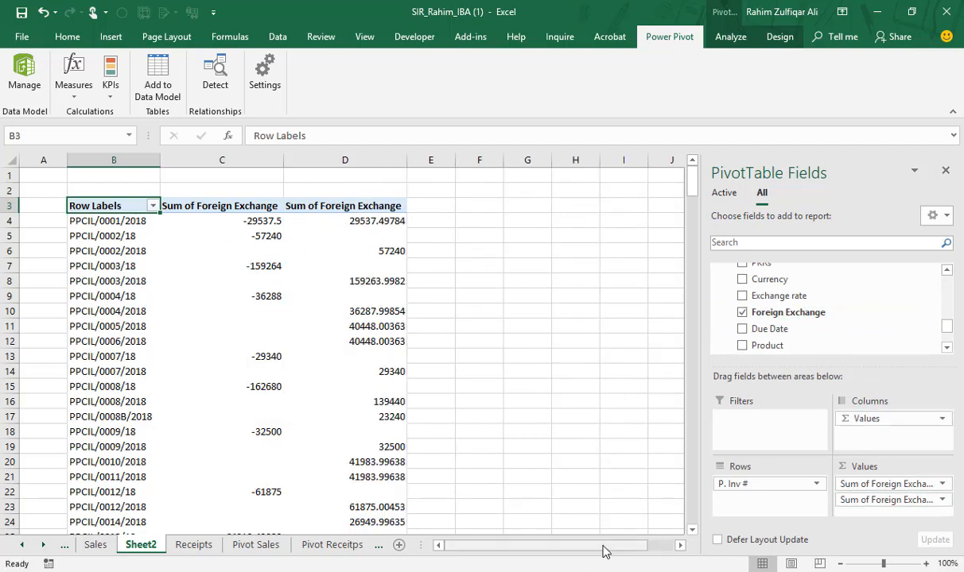
# Step: Switch to Notepad and copy the whole invoice number noted there
pyautogui.hotkey('alt', 'Tab')
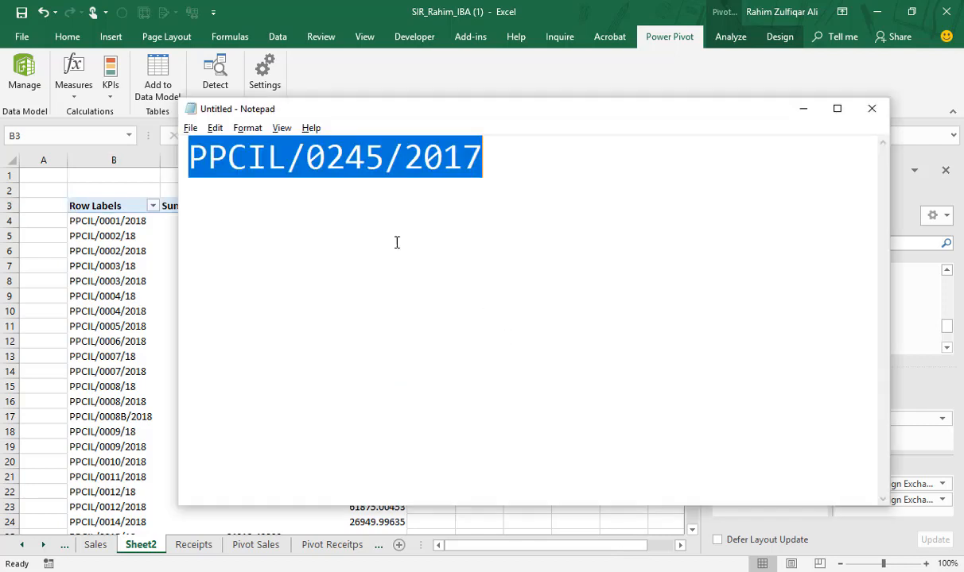
pyautogui.click(351, 165)
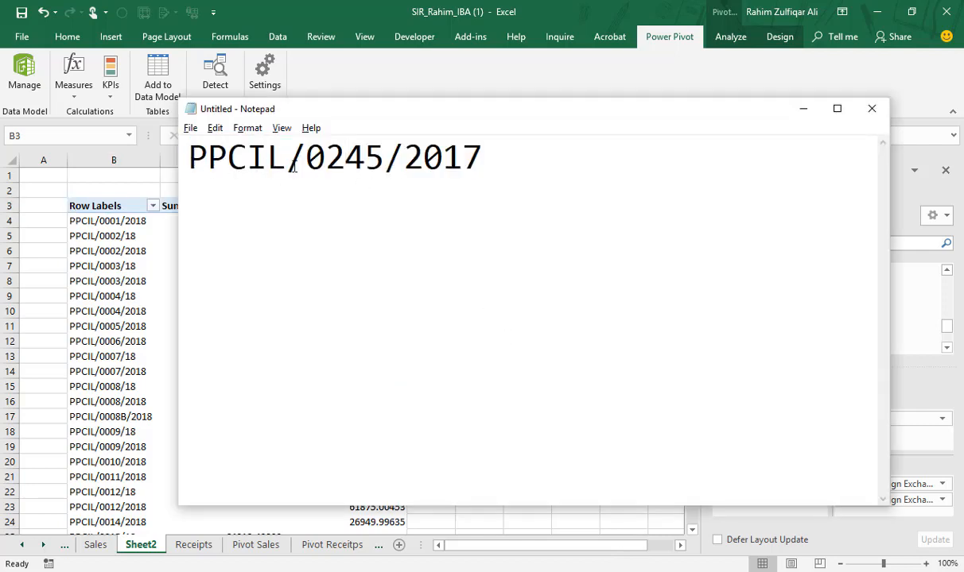
pyautogui.press('Right')
pyautogui.moveTo(482, 159); pyautogui.dragTo(175, 149)
pyautogui.hotkey('ctrl', 'c')
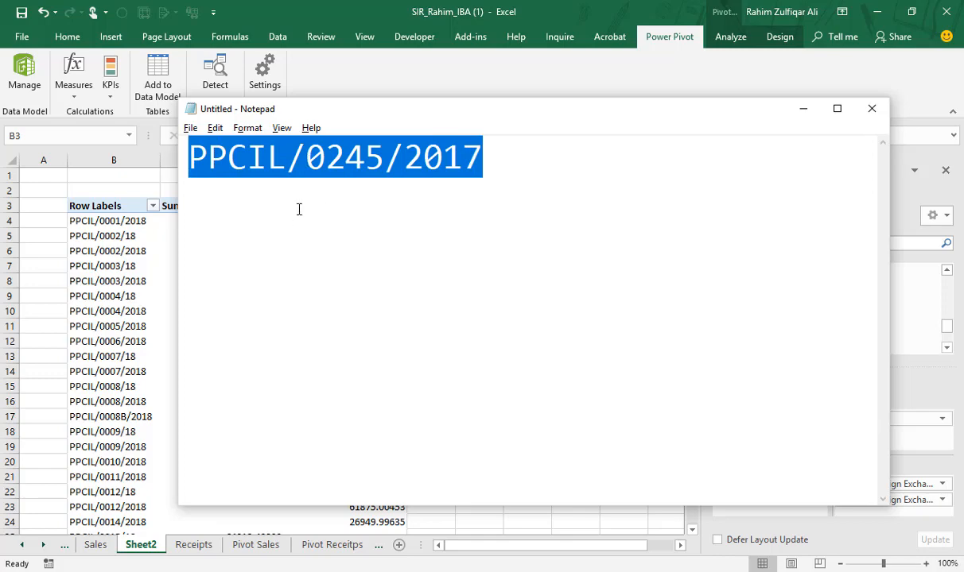
# Step: Return to the workbook in Excel and filter the PivotTable's row labels to the copied invoice number
pyautogui.hotkey('alt', 'Tab')
pyautogui.click(152, 206)
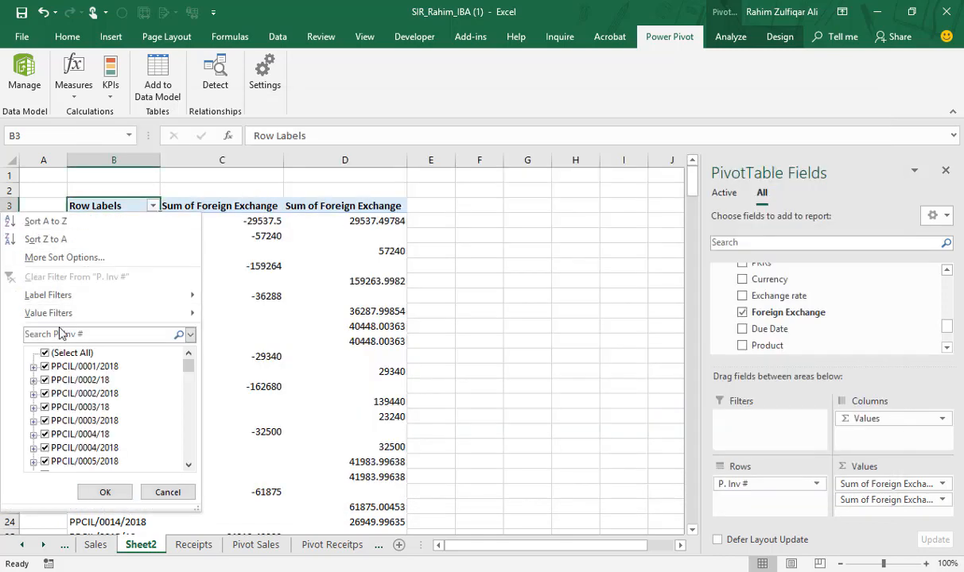
pyautogui.click(60, 333)
pyautogui.hotkey('ctrl', 'v')
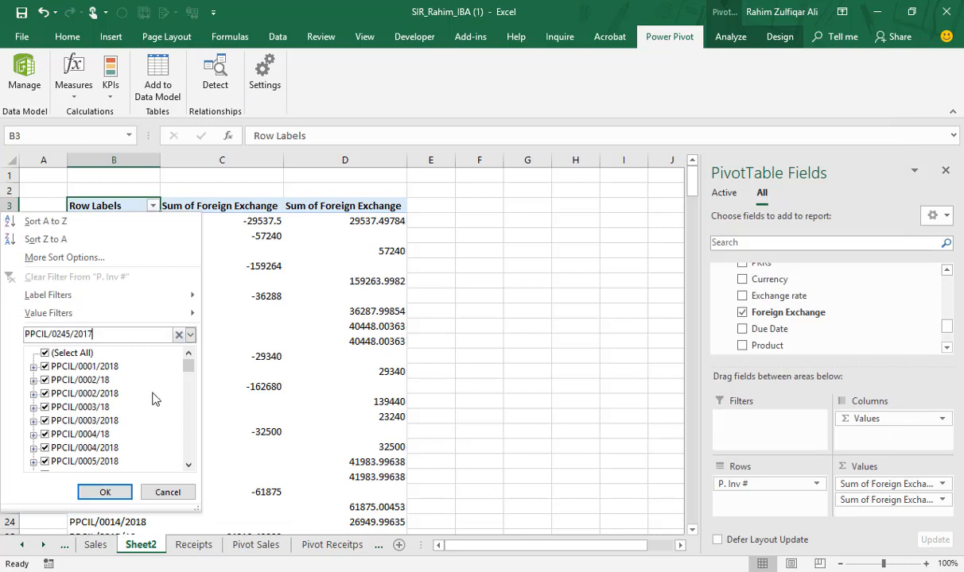
pyautogui.click(123, 492)
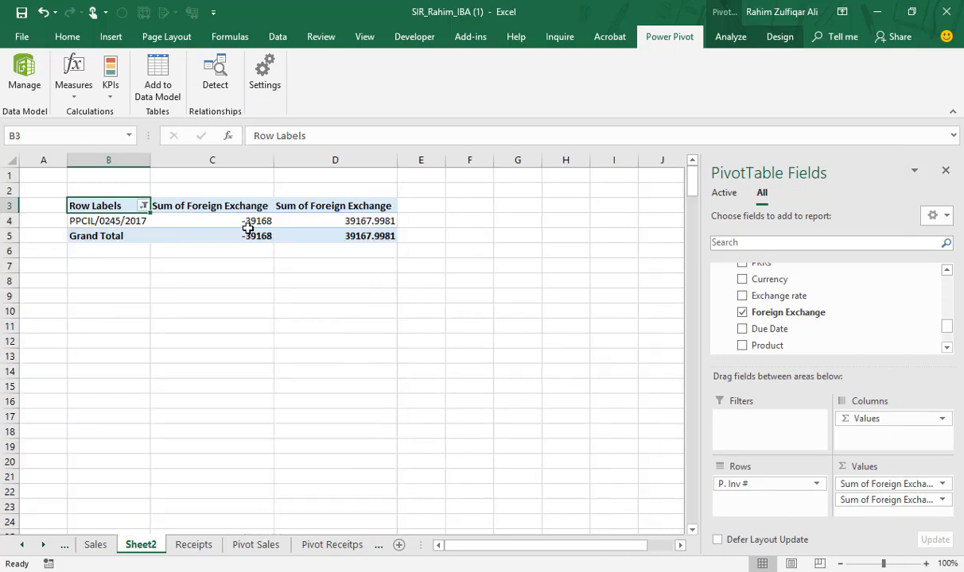
# Step: Format the PivotTable amounts in C4:D5 with comma style and no decimal places
pyautogui.moveTo(246, 223); pyautogui.dragTo(315, 229)
pyautogui.click(60, 36)
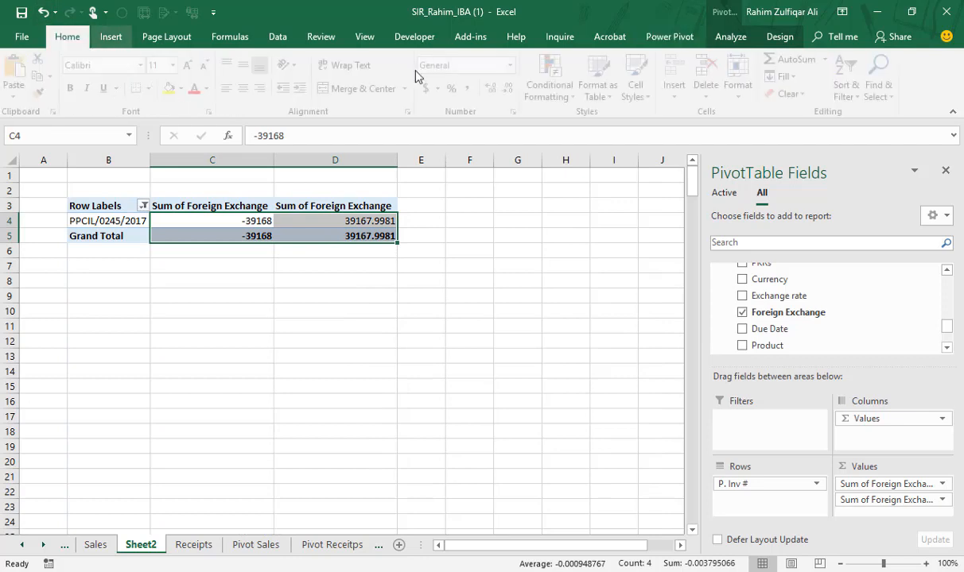
pyautogui.click(472, 88)
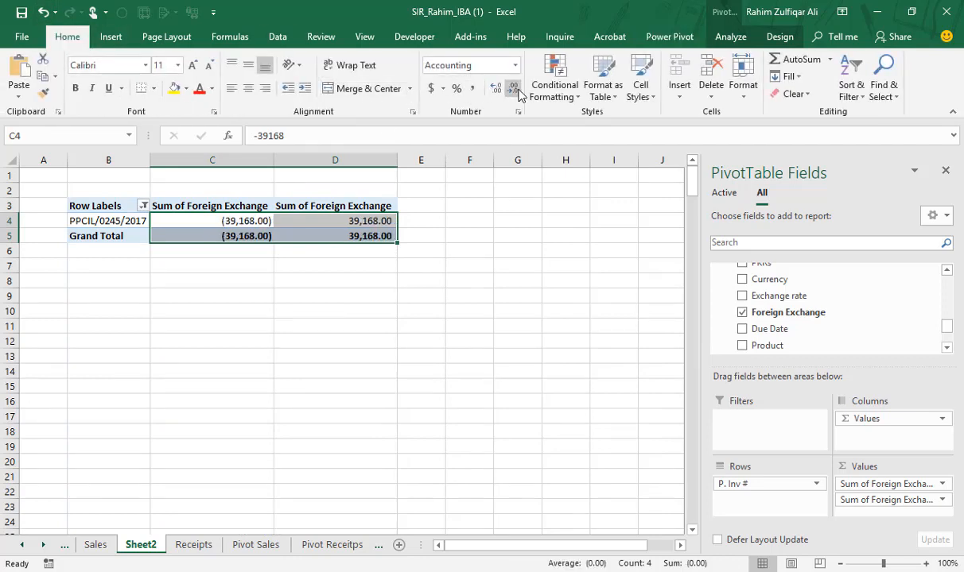
pyautogui.click(494, 89)
pyautogui.click(495, 88)
pyautogui.click(298, 231)
pyautogui.click(254, 221)
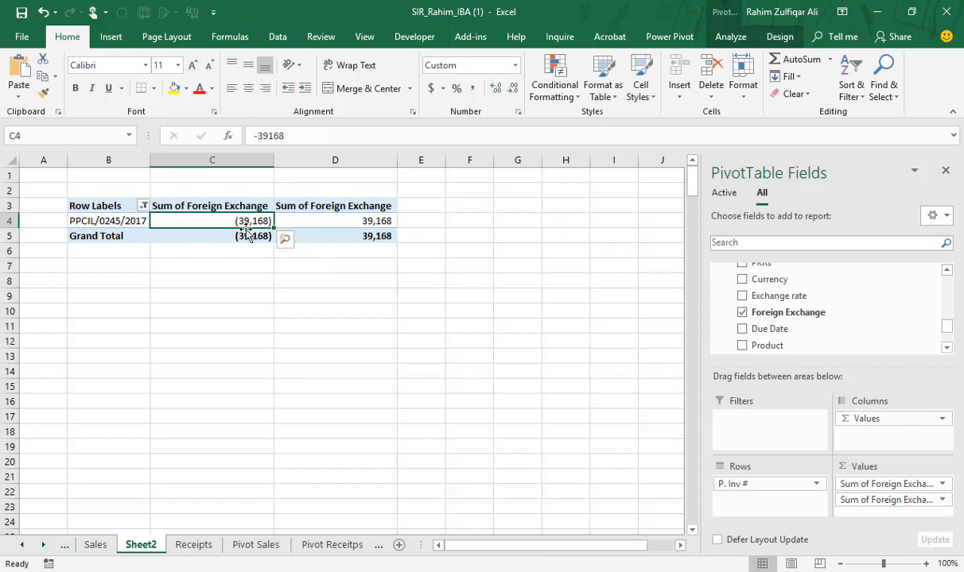
# Step: Collapse the Sales field list and compare the filtered invoice's Receipts and Sales amounts in C4 and D4
pyautogui.scroll(10, 744, 314)
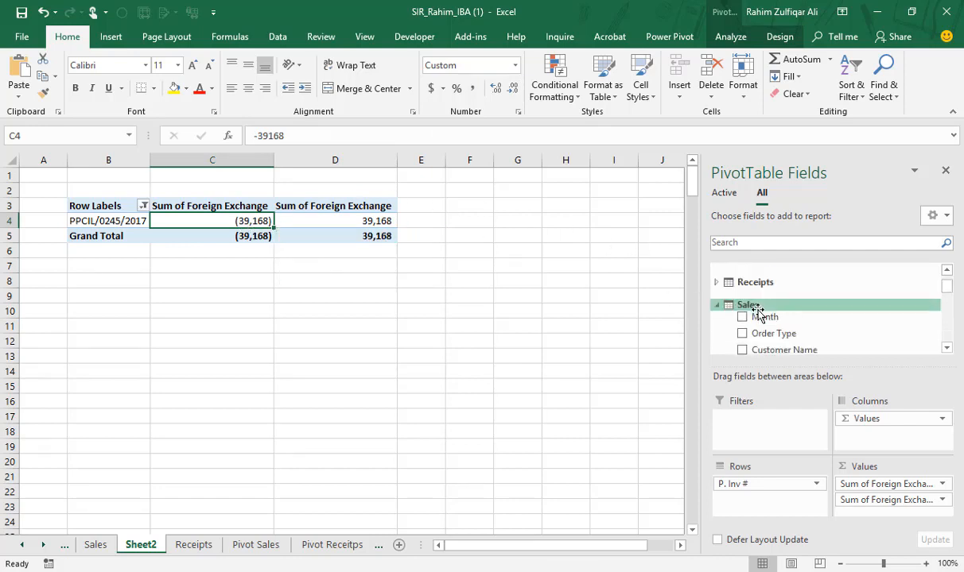
pyautogui.click(717, 305)
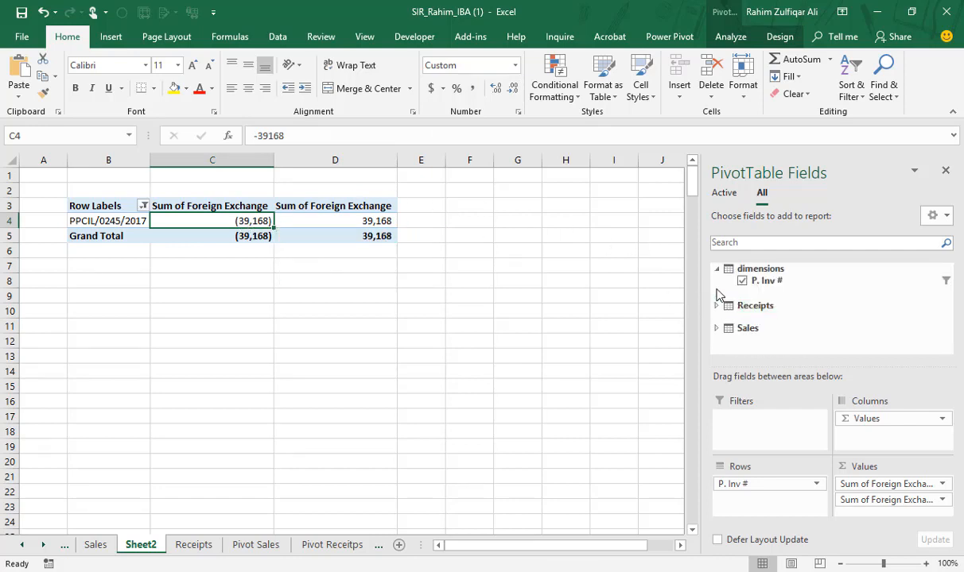
pyautogui.click(326, 221)
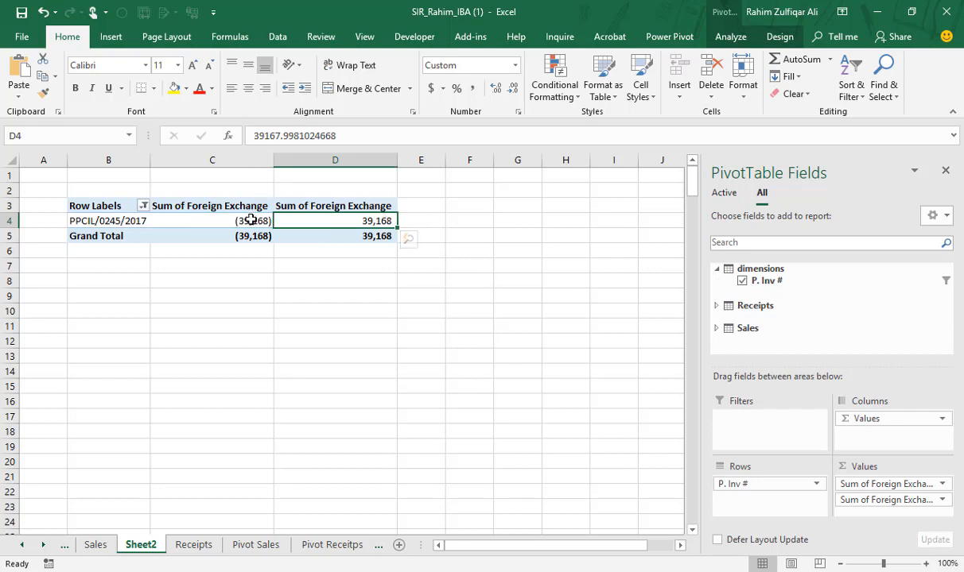
pyautogui.moveTo(251, 220)
pyautogui.click(239, 220)
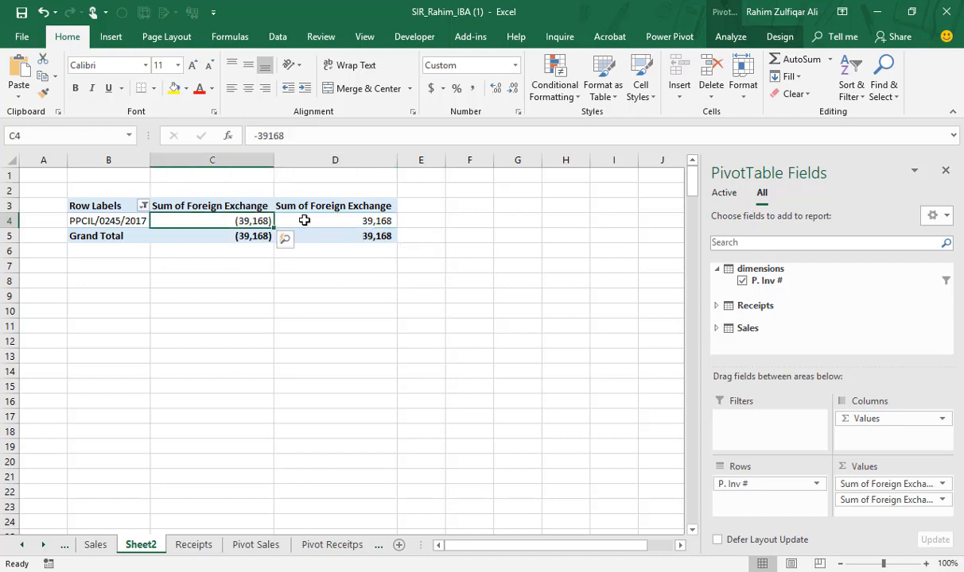
# Step: Recheck the invoice's amounts in C4 and D4 against the dimensions table's P. Inv # field and the dimensions sheet in Book2
pyautogui.click(304, 220)
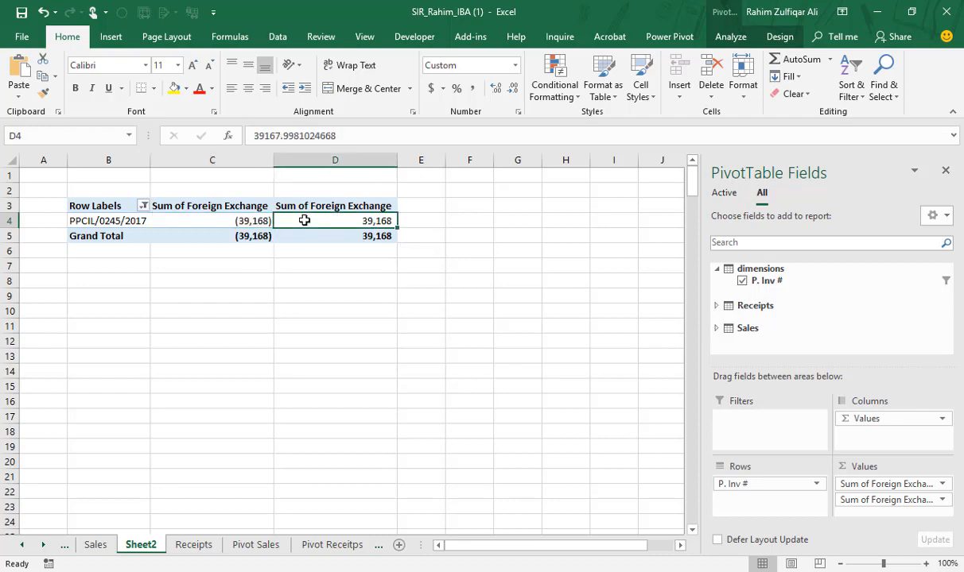
pyautogui.click(717, 270)
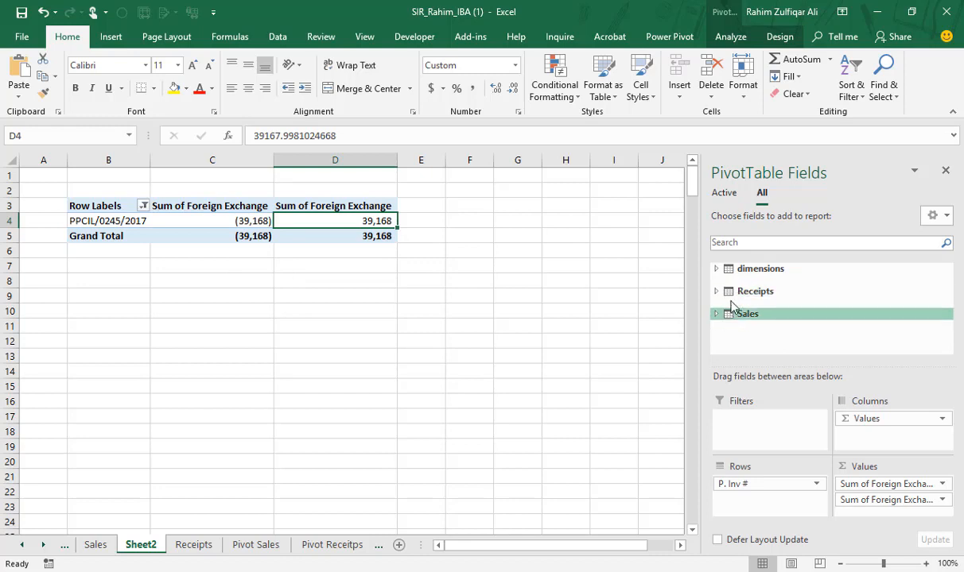
pyautogui.click(717, 269)
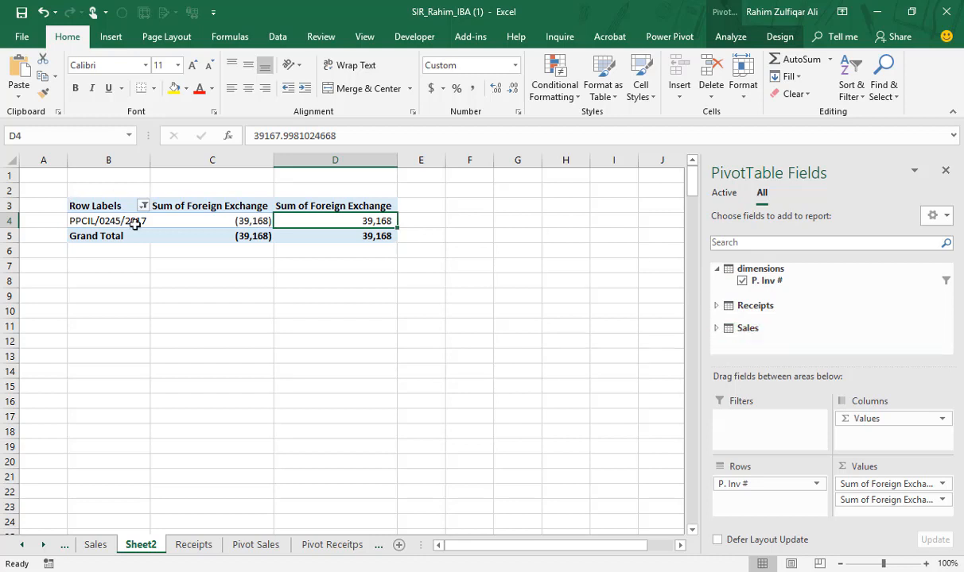
pyautogui.click(198, 220)
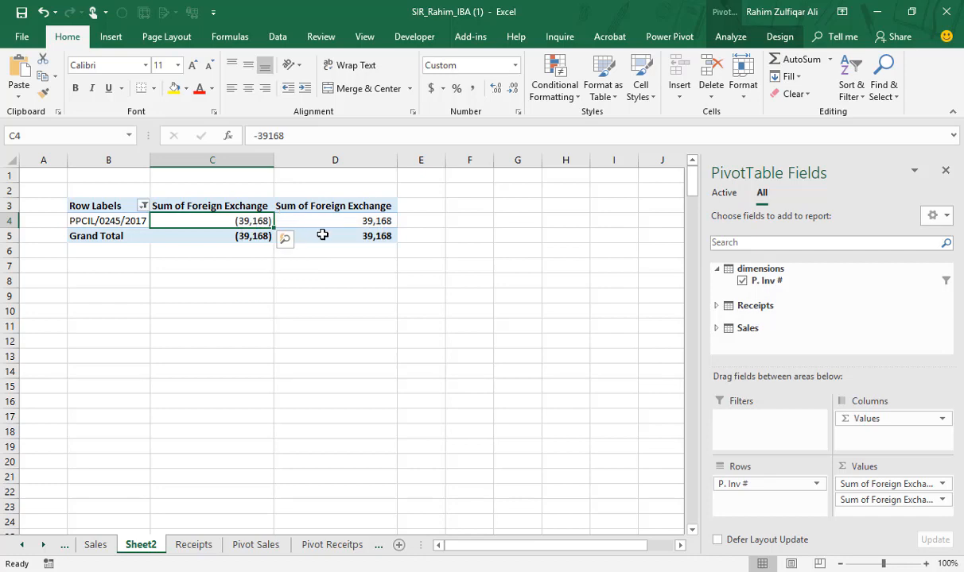
pyautogui.hotkey('alt', 'Tab')
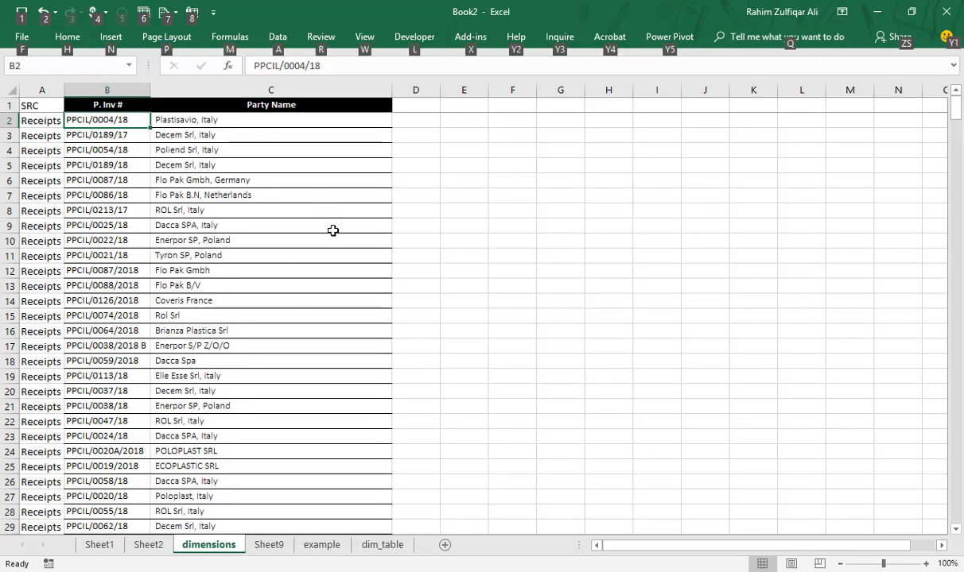
pyautogui.hotkey('alt', 'Tab')
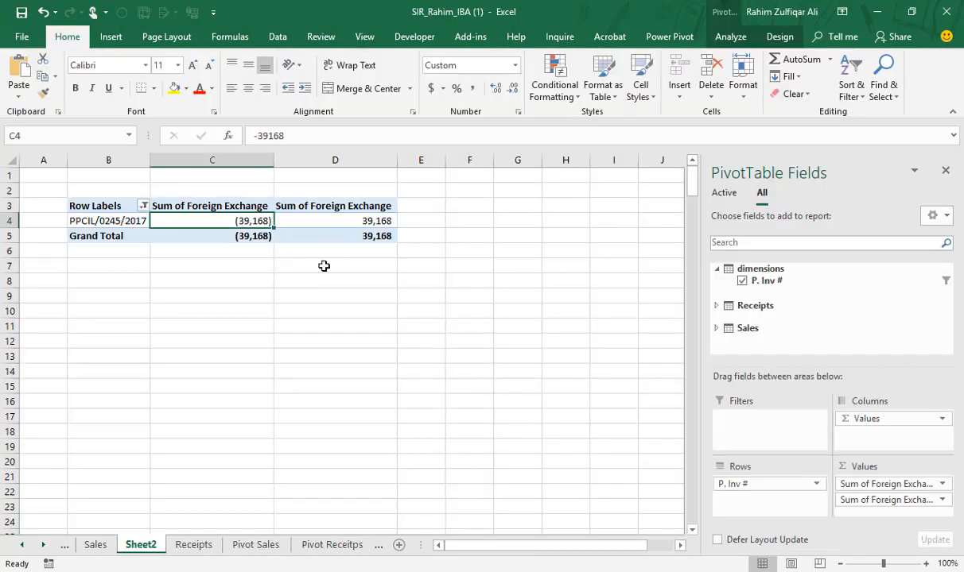
# Step: Add the Receipts table's Party Name field to the PivotTable rows beneath P. Inv #
pyautogui.click(715, 305)
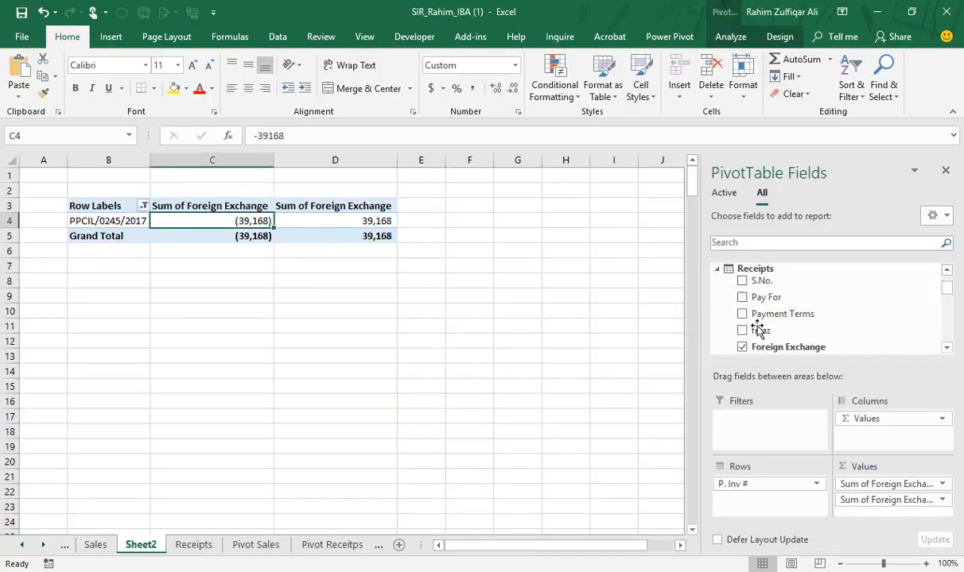
pyautogui.scroll(-4, 739, 318)
pyautogui.scroll(-3, 762, 326)
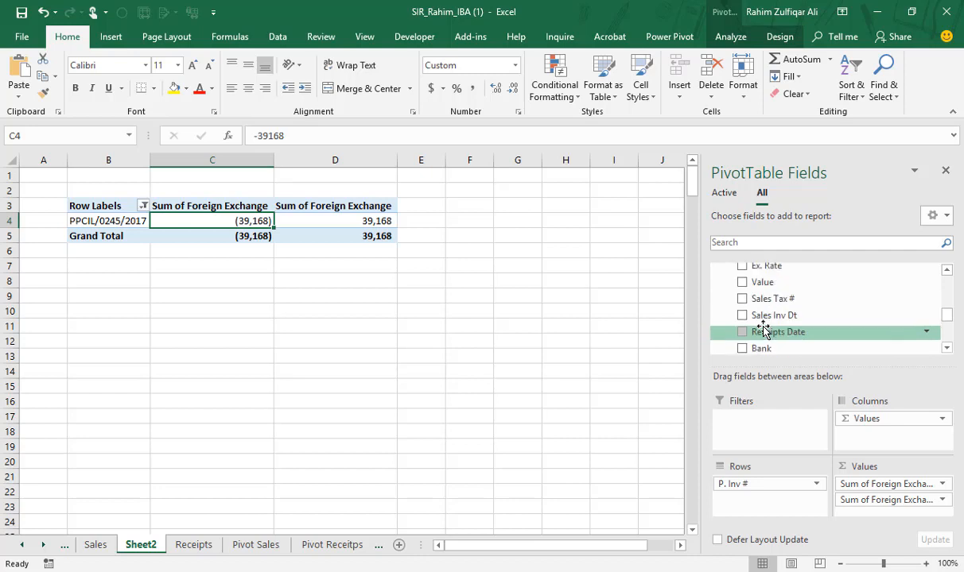
pyautogui.scroll(-3, 761, 328)
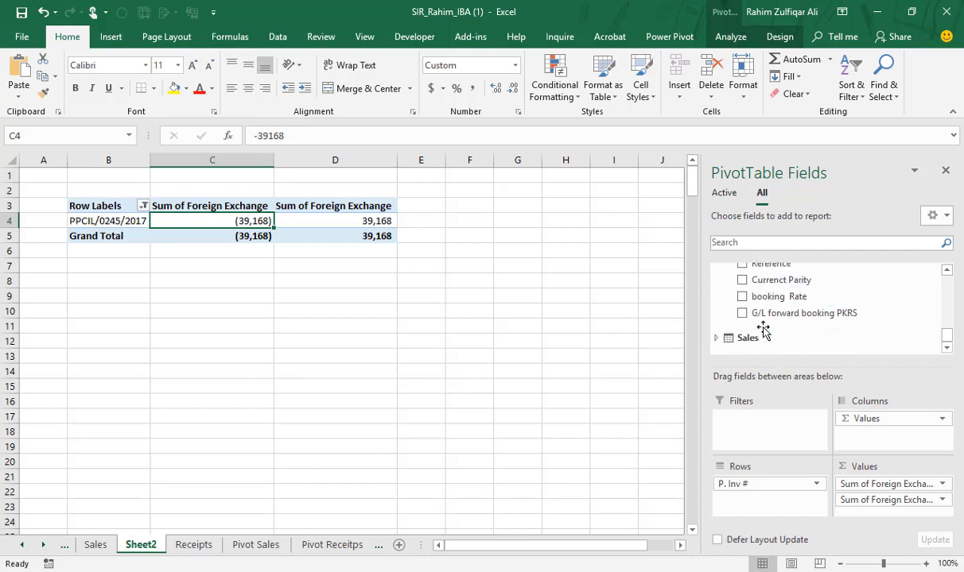
pyautogui.click(759, 335)
pyautogui.scroll(-5, 747, 333)
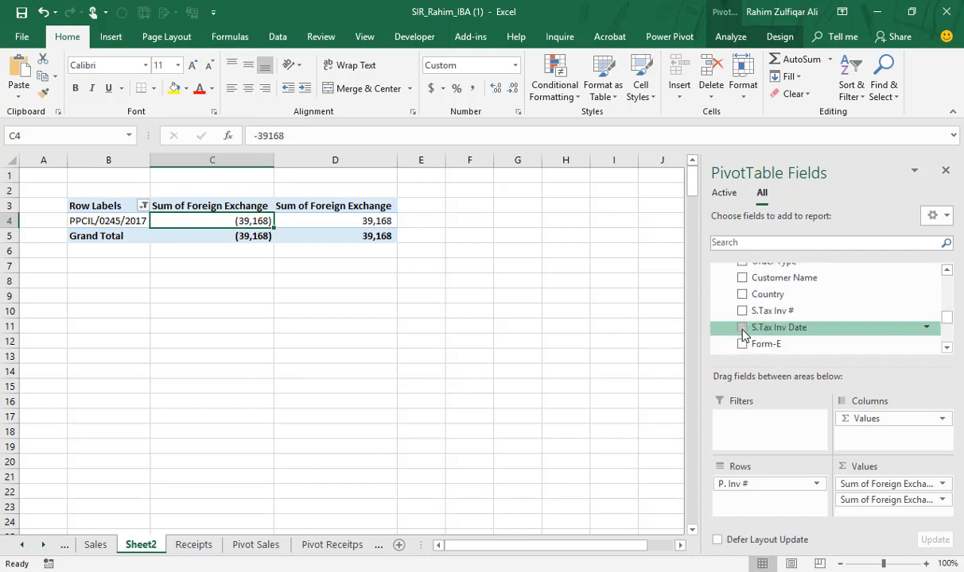
pyautogui.scroll(8, 744, 334)
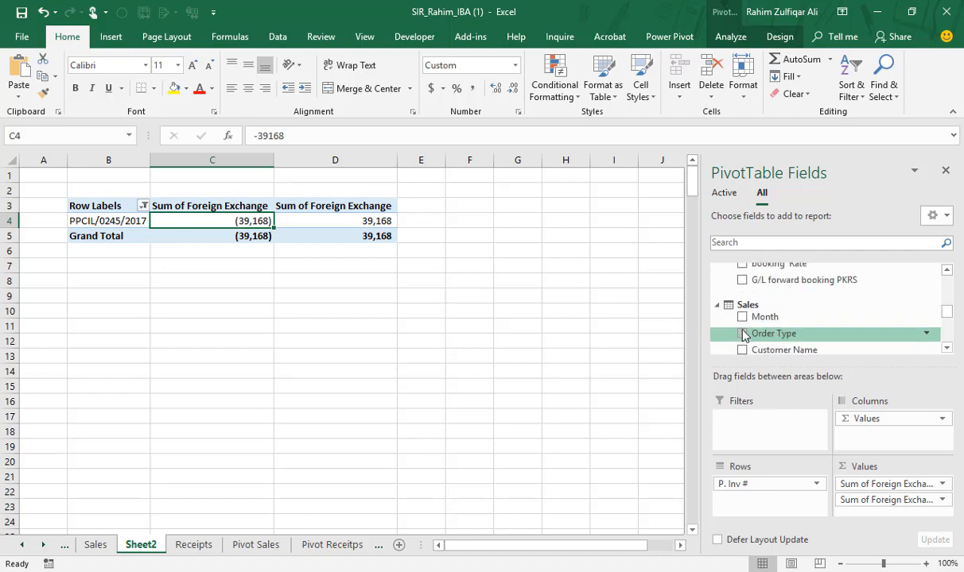
pyautogui.scroll(-2, 743, 334)
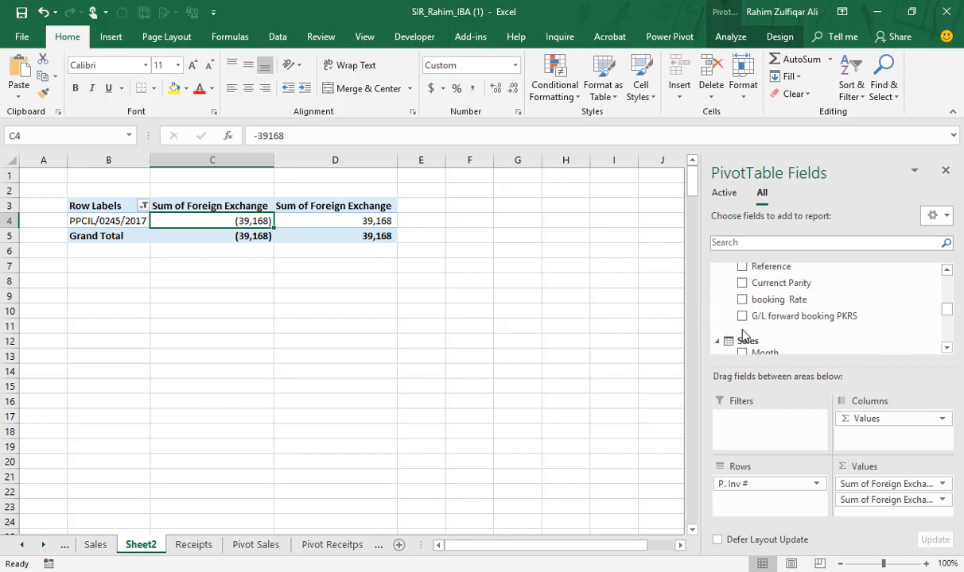
pyautogui.scroll(4, 744, 335)
pyautogui.scroll(5, 743, 335)
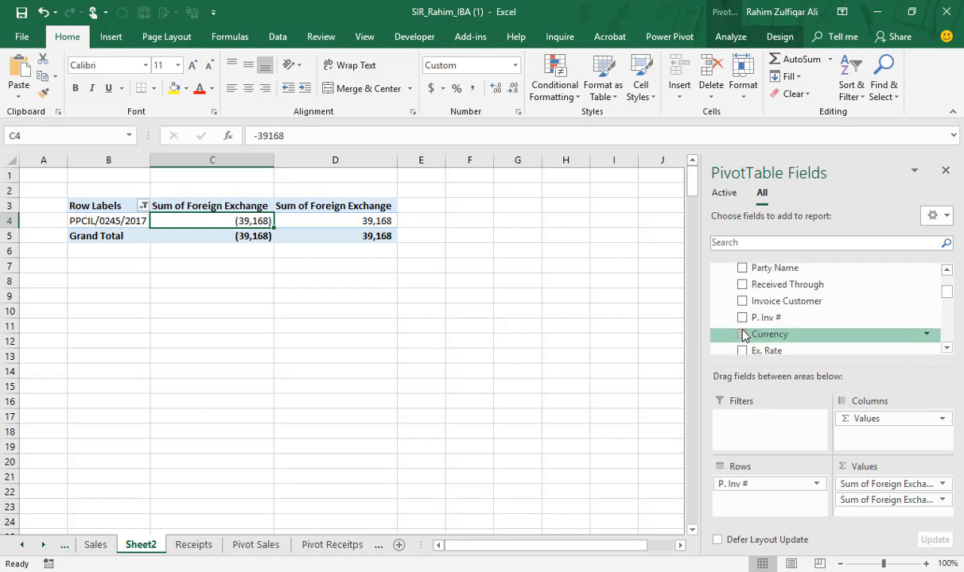
pyautogui.moveTo(783, 306); pyautogui.dragTo(764, 509)
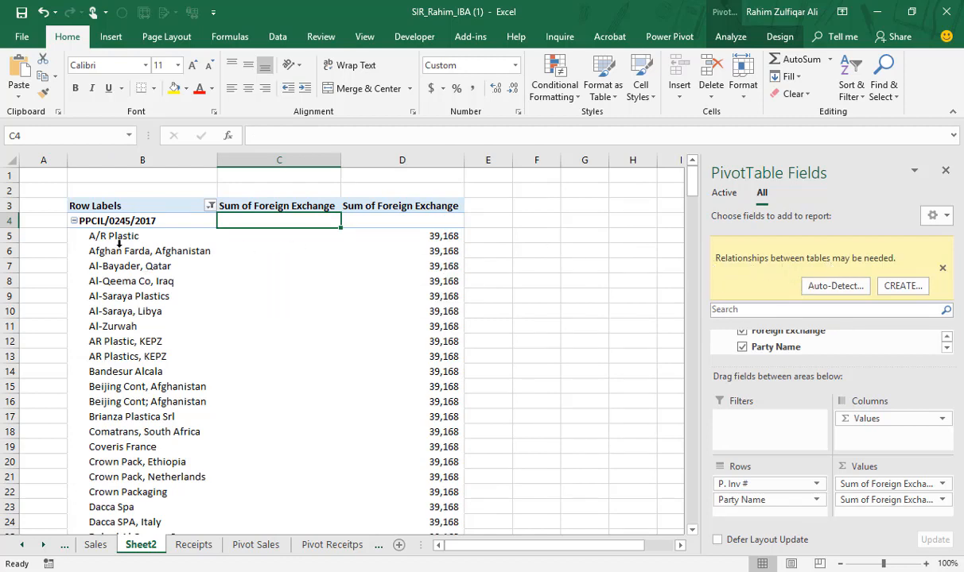
# Step: Examine the party rows listed under the filtered invoice and their amounts in both foreign exchange columns
pyautogui.scroll(-20, 159, 262)
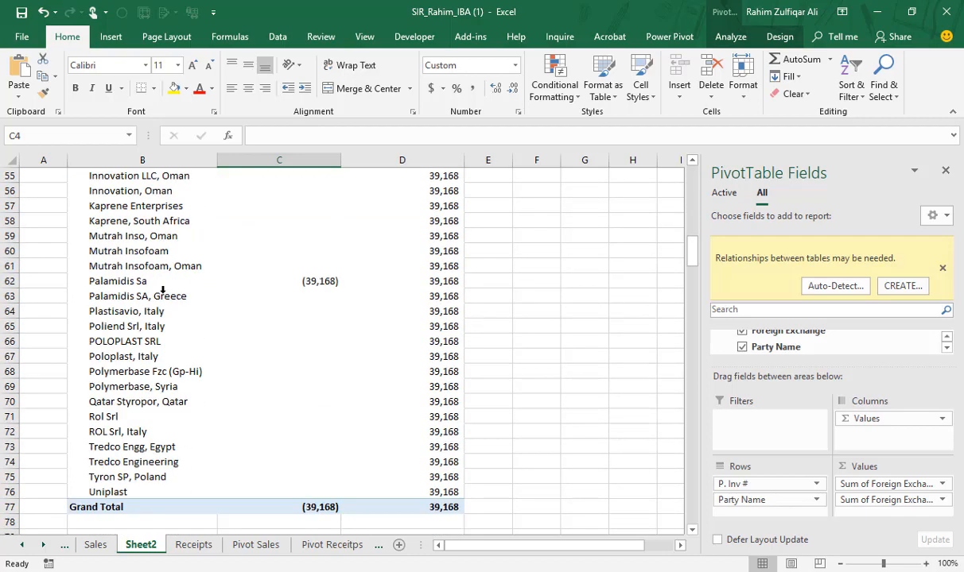
pyautogui.scroll(20, 162, 290)
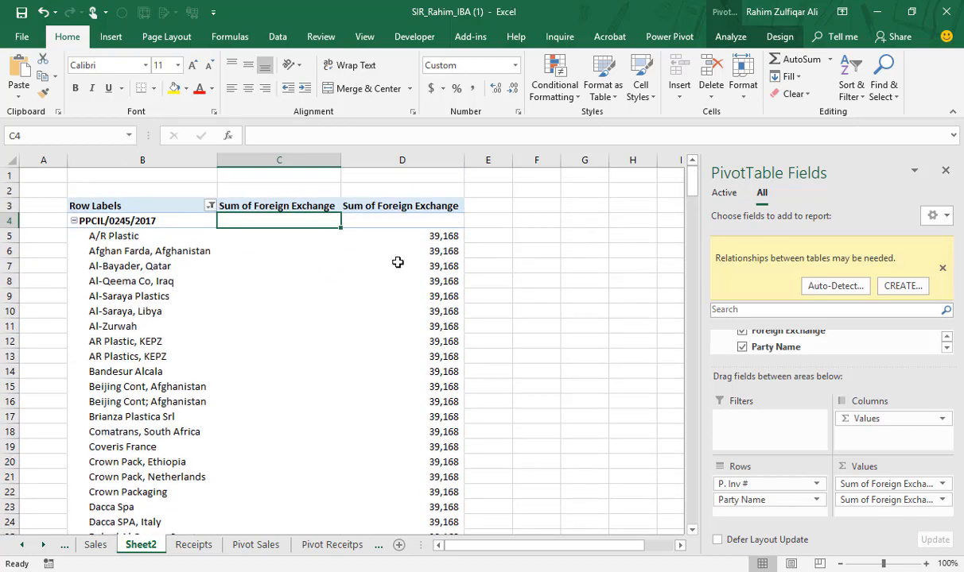
pyautogui.scroll(-6, 422, 370)
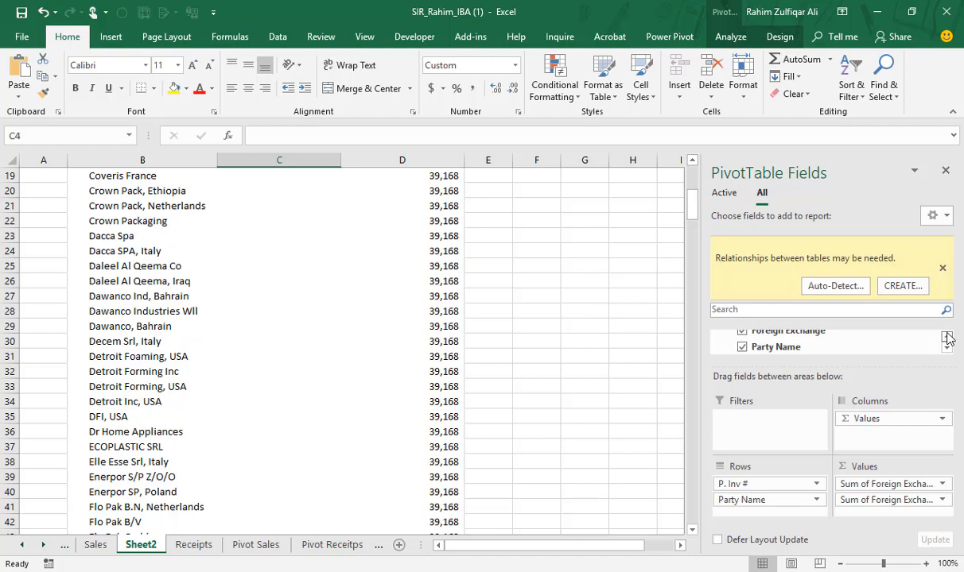
pyautogui.scroll(6, 259, 343)
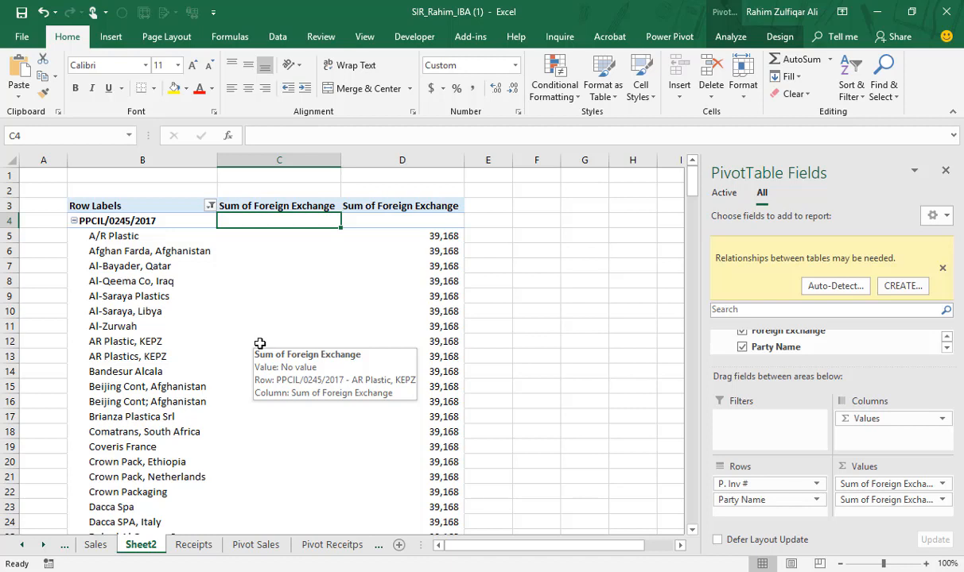
# Step: Dismiss the table relationship suggestion and review the PivotTable field list up to its beginning
pyautogui.click(943, 270)
pyautogui.click(947, 271)
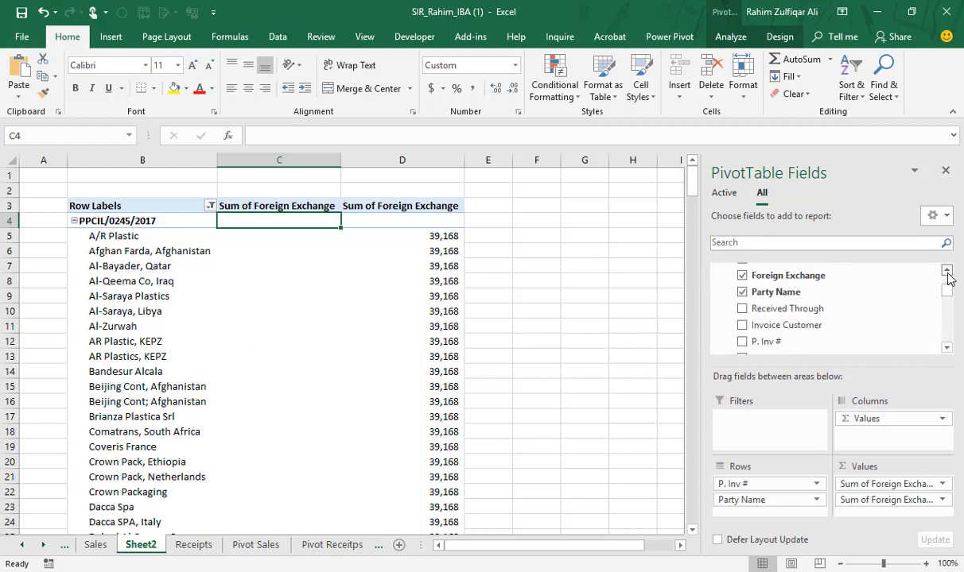
pyautogui.click(947, 273)
pyautogui.click(947, 273)
pyautogui.click(947, 273)
pyautogui.click(947, 272)
pyautogui.click(947, 272)
pyautogui.click(947, 272)
pyautogui.click(947, 272)
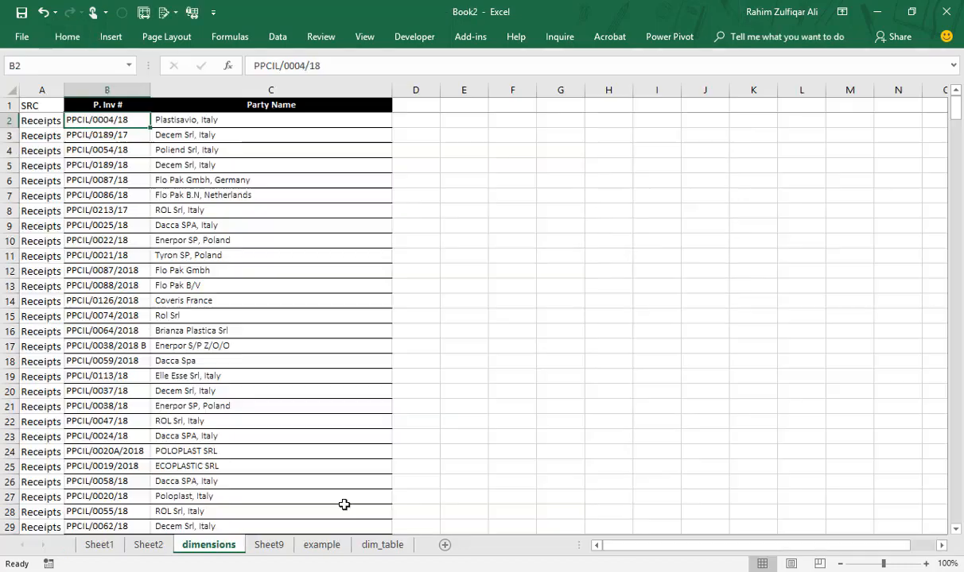
# Step: In Book2, view the example sheet and inspect the SRC, P. Inv # and Party Name columns of the dimensions sheet
pyautogui.click(323, 544)
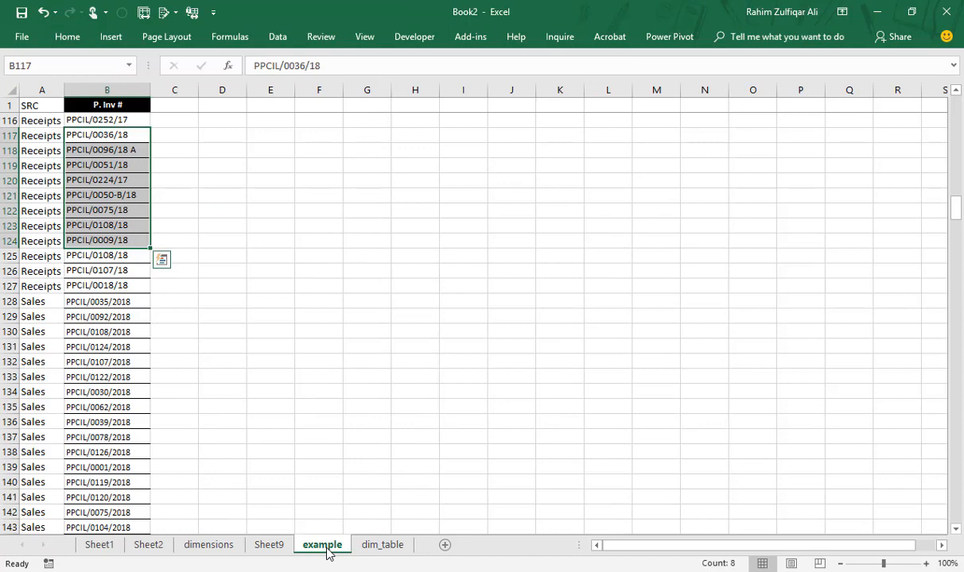
pyautogui.click(268, 545)
pyautogui.click(209, 544)
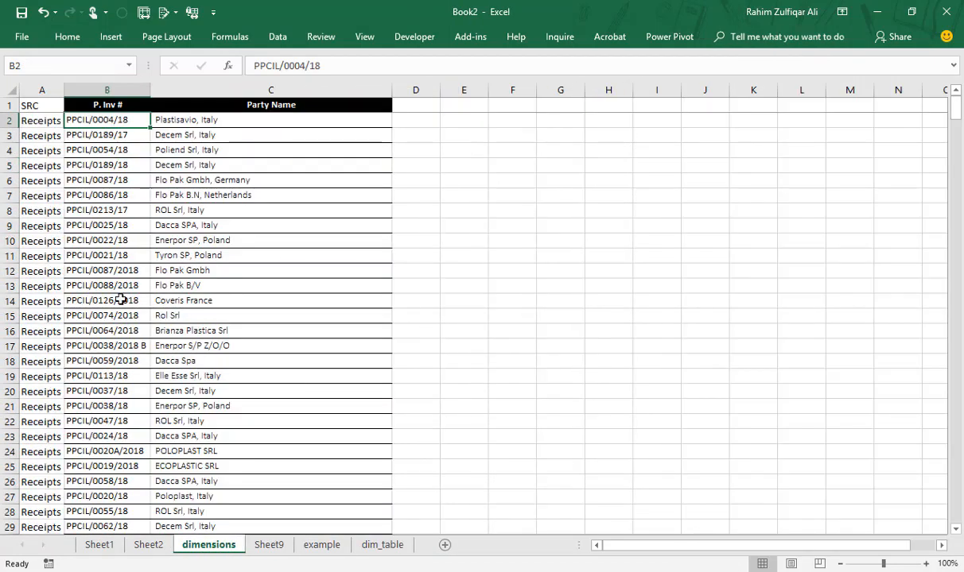
pyautogui.click(99, 210)
pyautogui.press('Up')
pyautogui.press('Up')
pyautogui.press('Up')
pyautogui.press('Up')
pyautogui.press('Up')
pyautogui.press('Up')
pyautogui.press('Up')
pyautogui.press('Down')
pyautogui.press('Down')
pyautogui.press('Down')
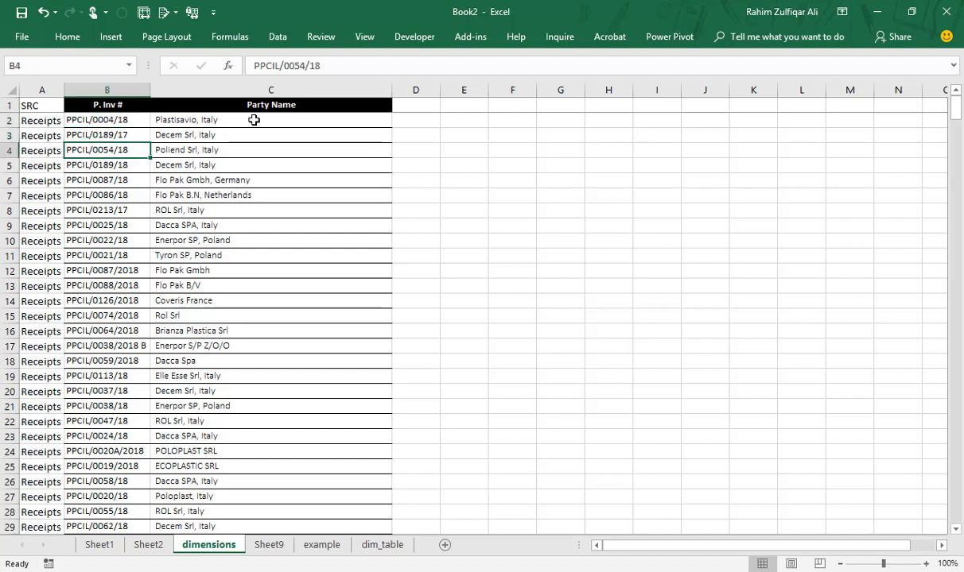
pyautogui.press('Up')
pyautogui.press('Up')
pyautogui.press('Up')
pyautogui.press('Right')
pyautogui.press('Down')
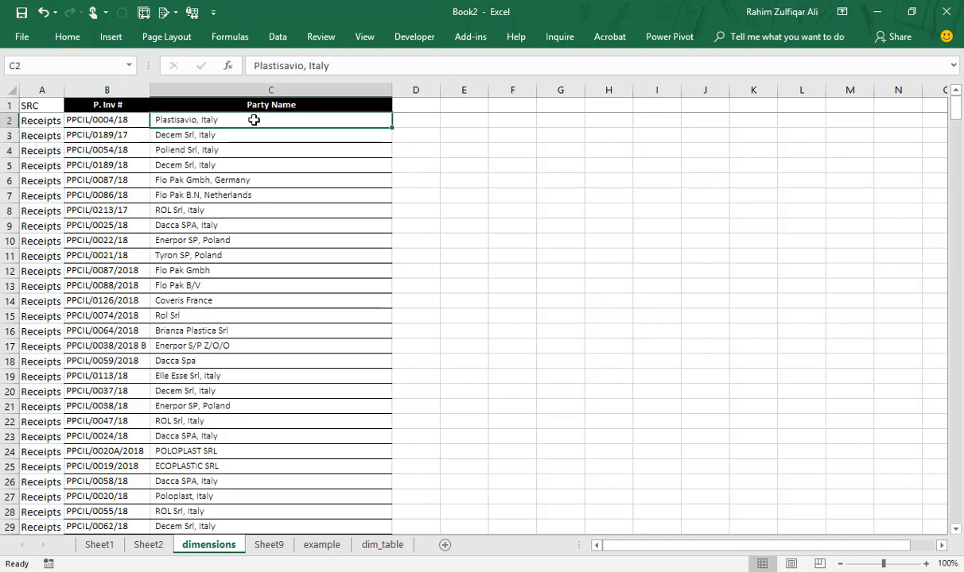
pyautogui.press('Left')
pyautogui.press('Left')
pyautogui.press('Up')
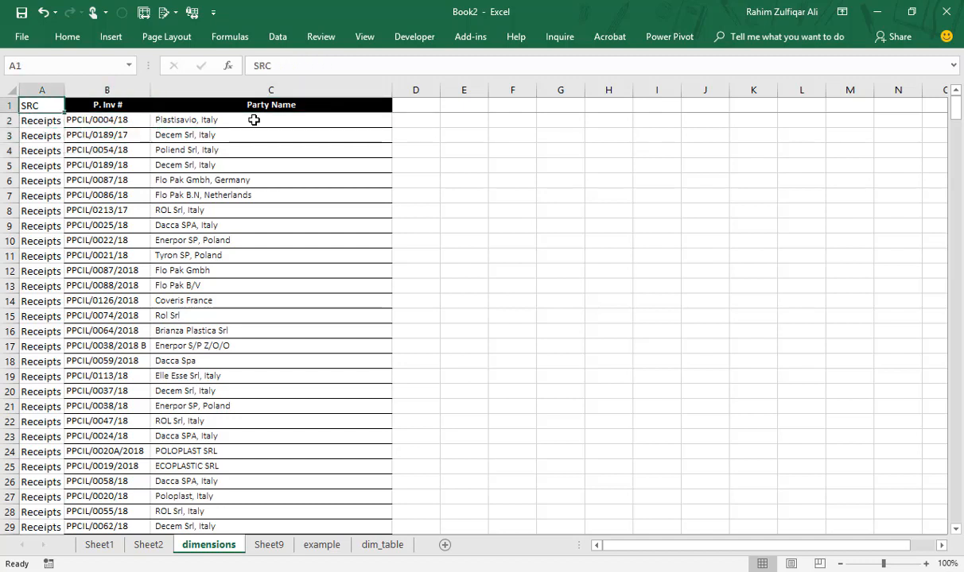
# Step: Try removing duplicates from the whole dimensions list A1:C311, including the SRC column
pyautogui.hotkey('ctrl', 'shift', 'Right')
pyautogui.hotkey('ctrl', 'shift', 'Down')
pyautogui.press('Up')
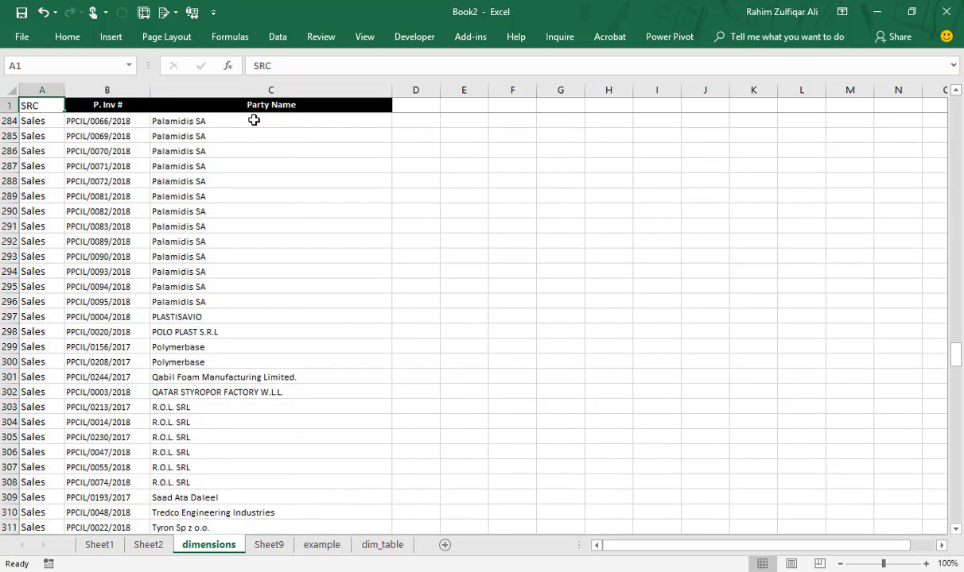
pyautogui.press('Down')
pyautogui.press('Up')
pyautogui.hotkey('ctrl', 'shift', 'Down')
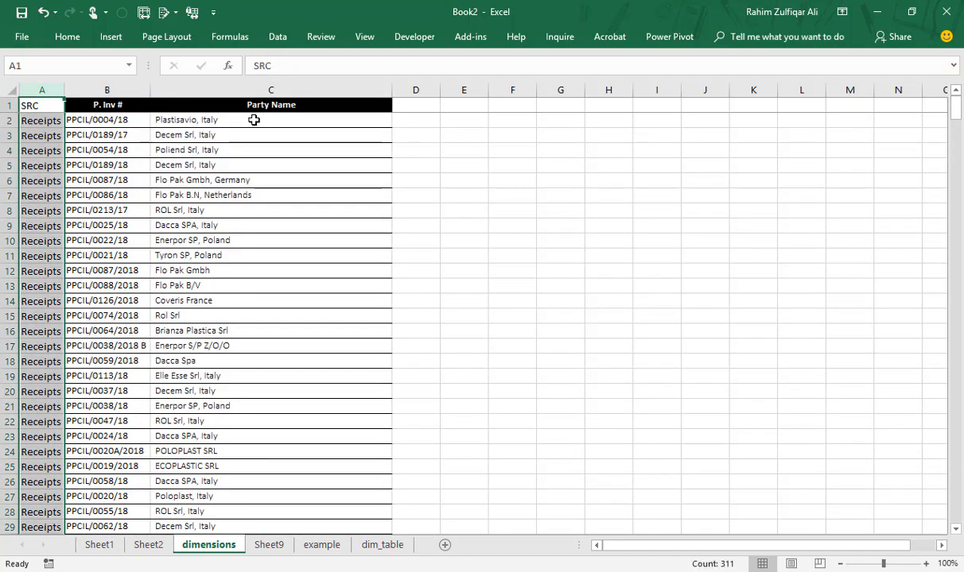
pyautogui.press('Up')
pyautogui.hotkey('ctrl', 'shift', 'Right')
pyautogui.hotkey('ctrl', 'shift', 'Down')
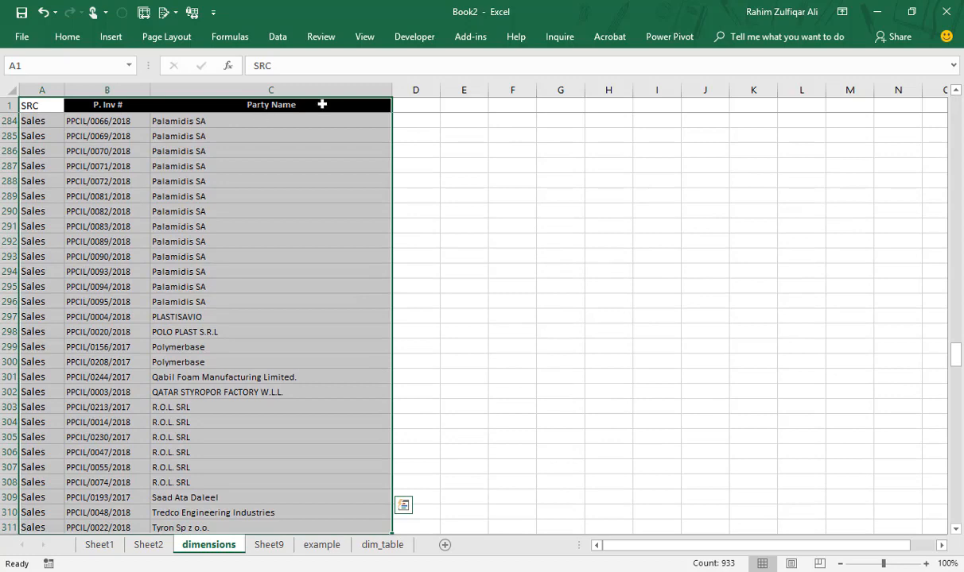
pyautogui.click(277, 37)
pyautogui.click(547, 117)
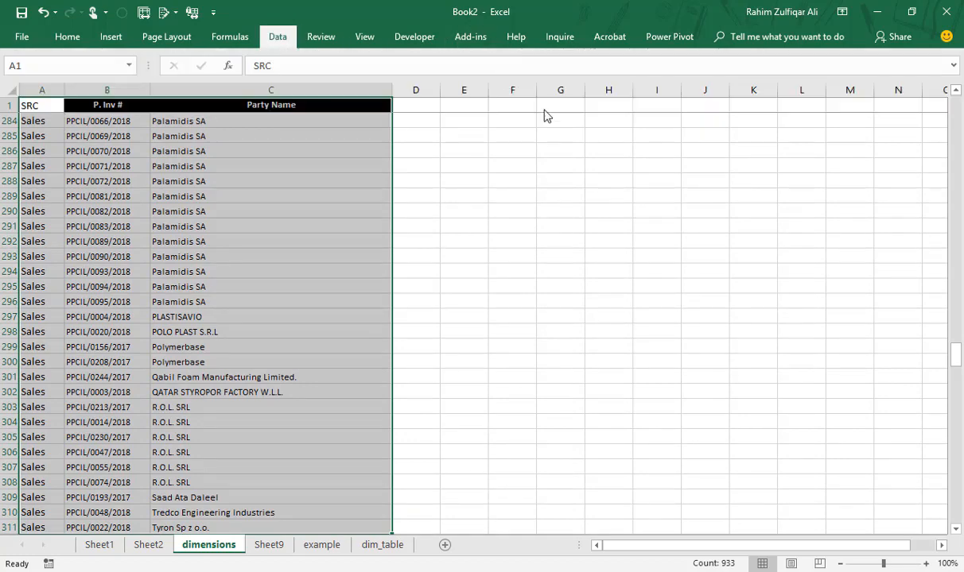
pyautogui.click(310, 267)
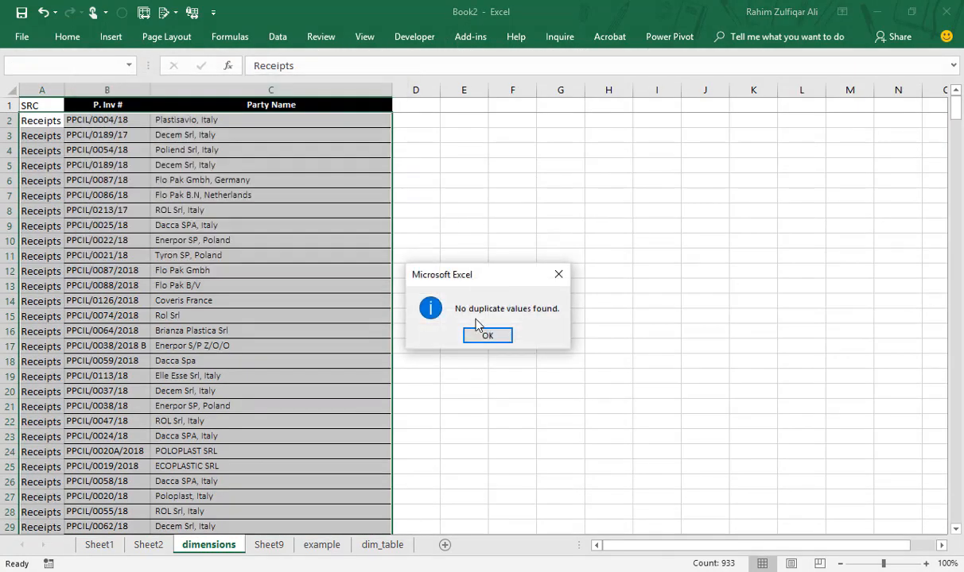
pyautogui.click(427, 333)
pyautogui.press('Up')
pyautogui.press('Down')
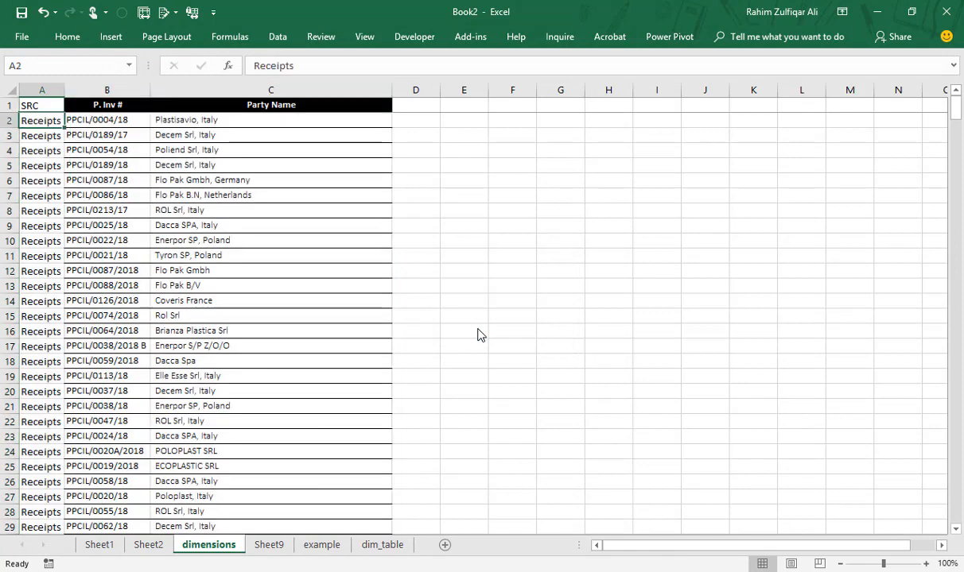
# Step: Delete the SRC column from the dimensions sheet
pyautogui.press('Up')
pyautogui.hotkey('ctrl', 'space')
pyautogui.hotkey('ctrl', '-')
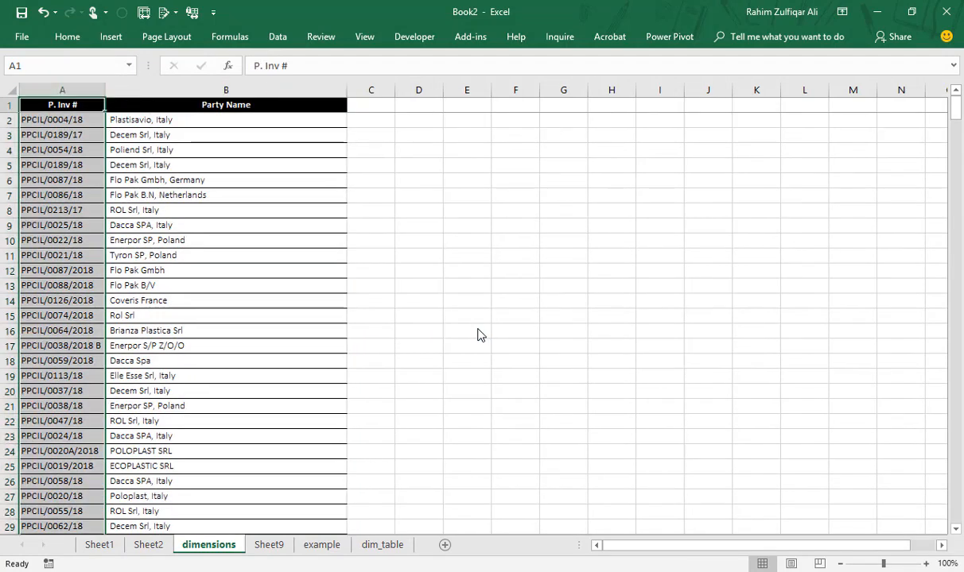
# Step: Remove duplicate rows from the dimensions list A1:B311, comparing both P. Inv # and Party Name
pyautogui.hotkey('ctrl', 'shift', 'Right')
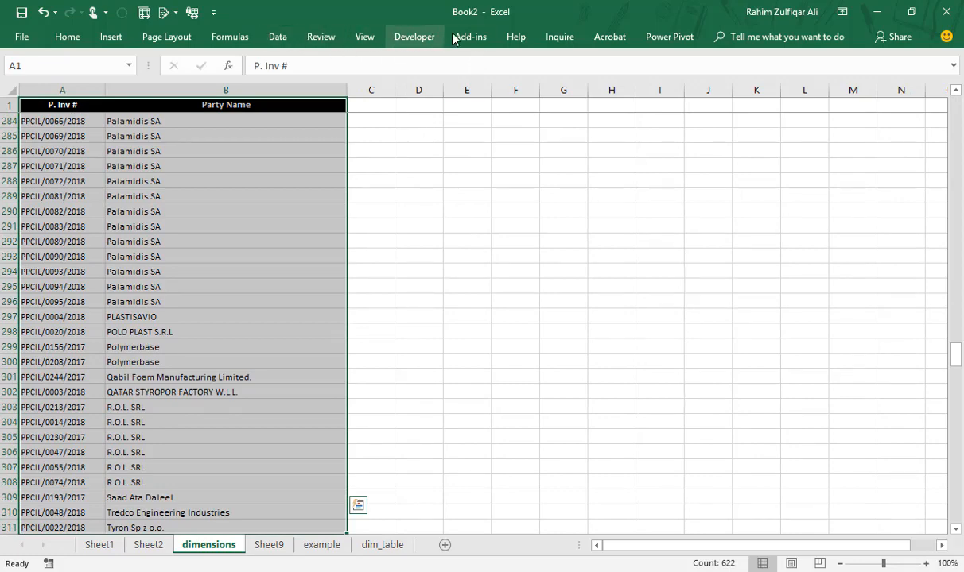
pyautogui.click(278, 38)
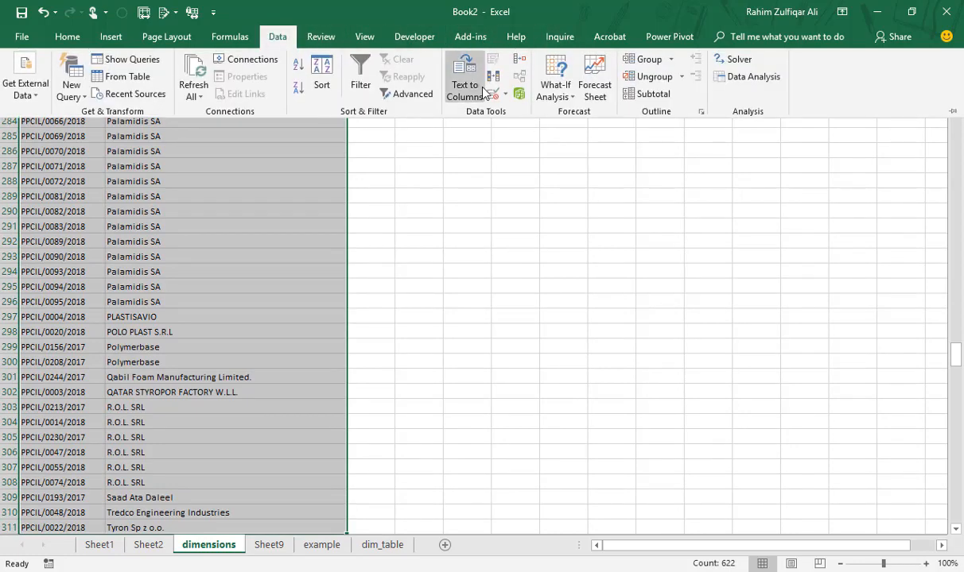
pyautogui.click(491, 76)
pyautogui.click(311, 267)
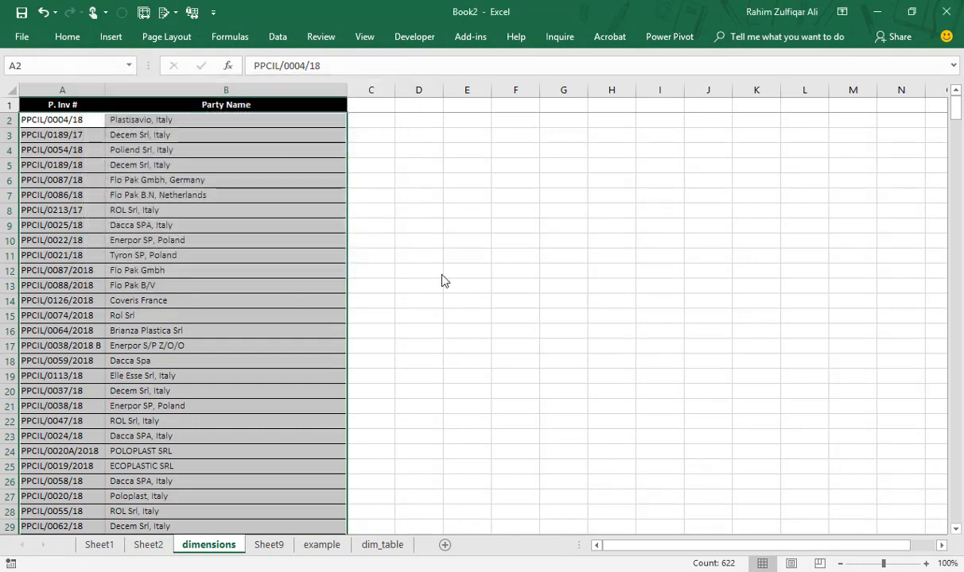
pyautogui.click(487, 336)
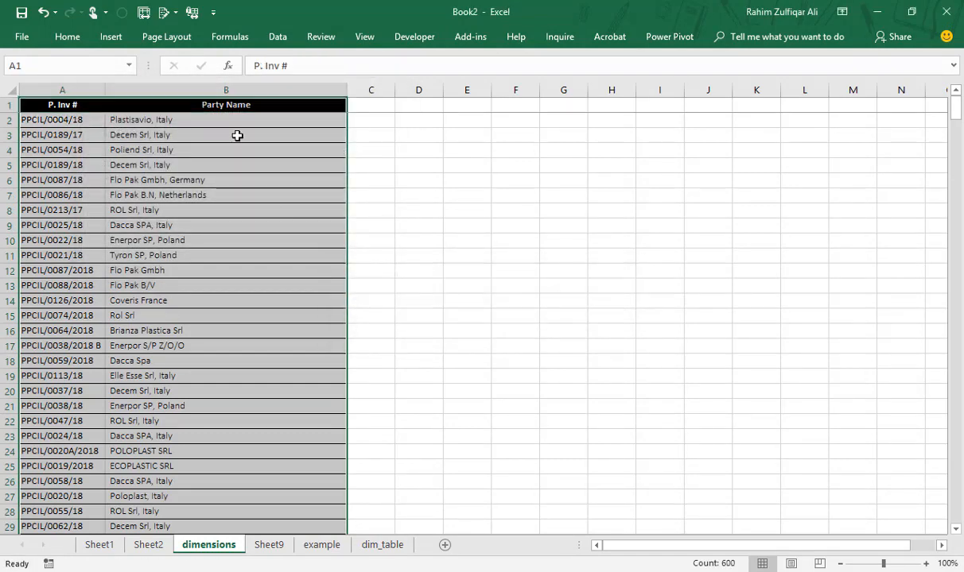
# Step: Copy the complete P. Inv # and Party Name list, including its headers, from the dimensions sheet
pyautogui.click(237, 134)
pyautogui.click(77, 105)
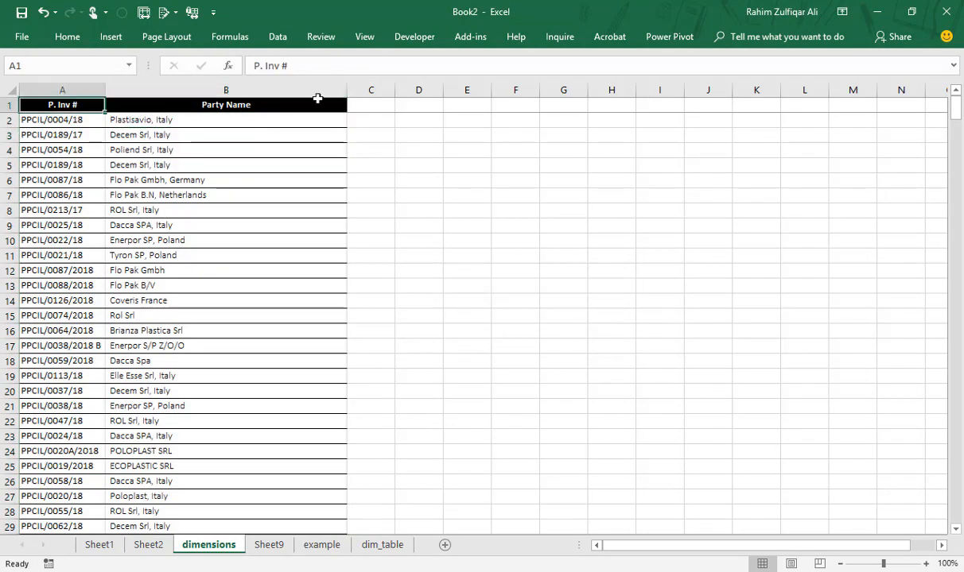
pyautogui.keyDown('shift'); pyautogui.click(317, 98); pyautogui.keyUp('shift')
pyautogui.hotkey('ctrl', 'shift', 'Down')
pyautogui.hotkey('ctrl', 'c')
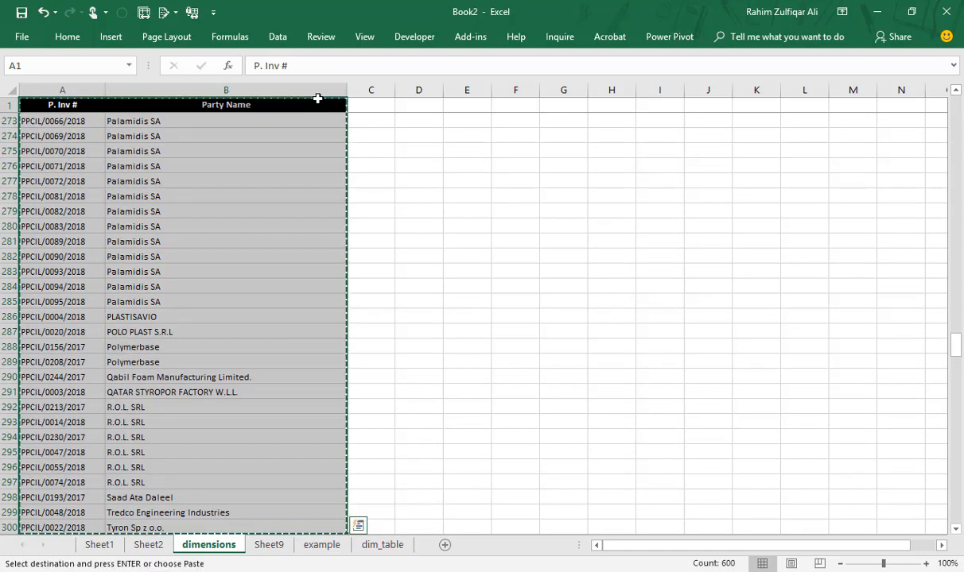
pyautogui.hotkey('ctrl', 'Home')
pyautogui.press('Up')
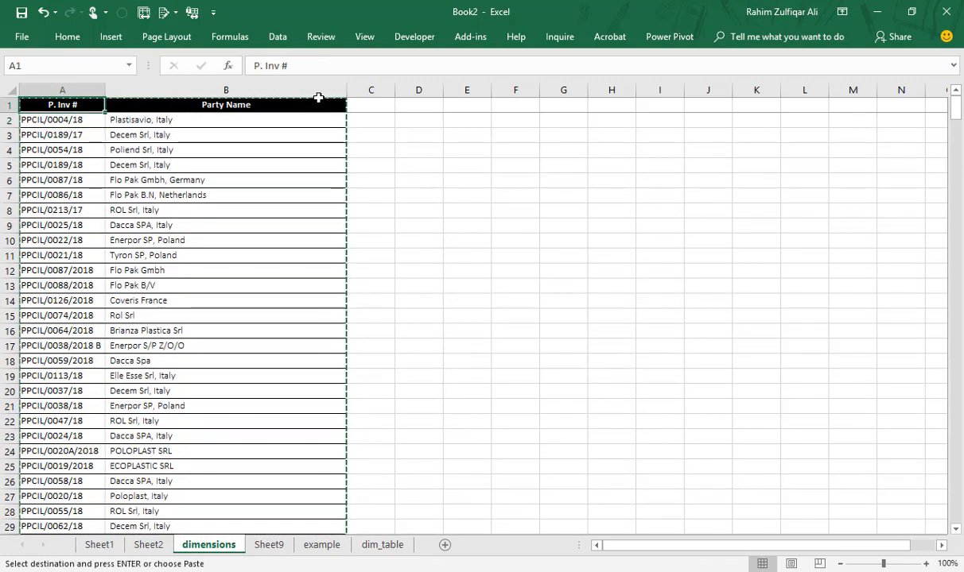
# Step: Switch to the workbook containing the PivotTable, duplicate its dimensions sheet and rename the copy dimtable
pyautogui.click(536, 571)
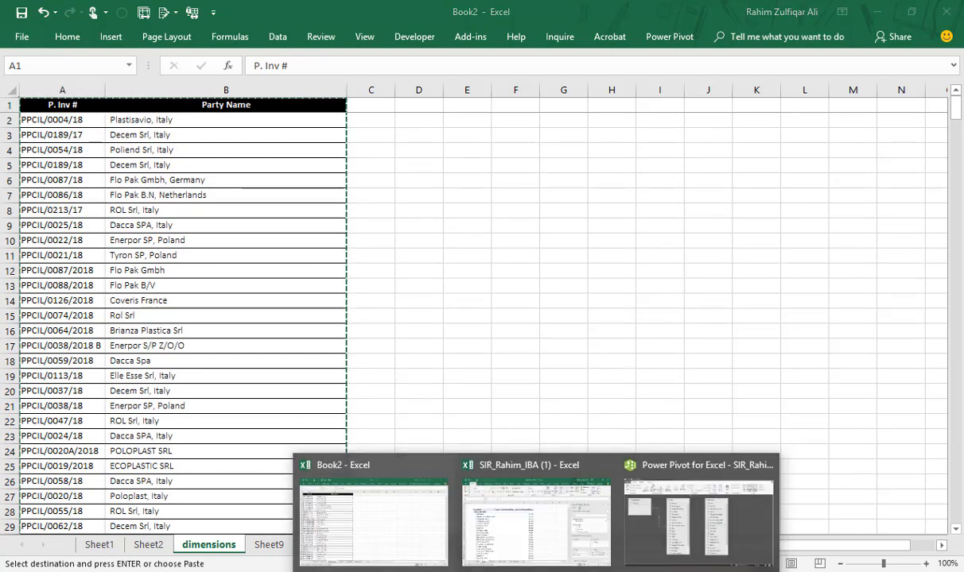
pyautogui.click(536, 517)
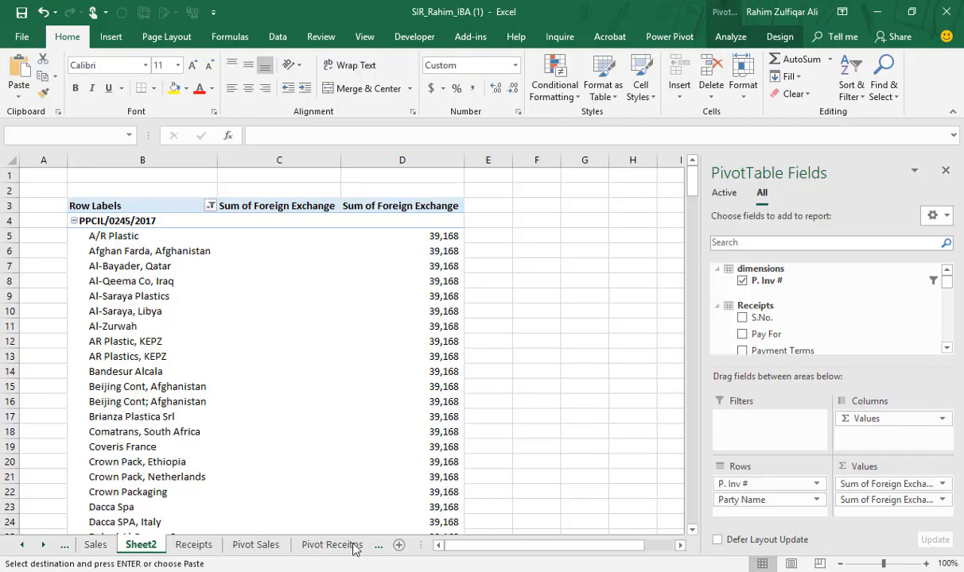
pyautogui.click(43, 545)
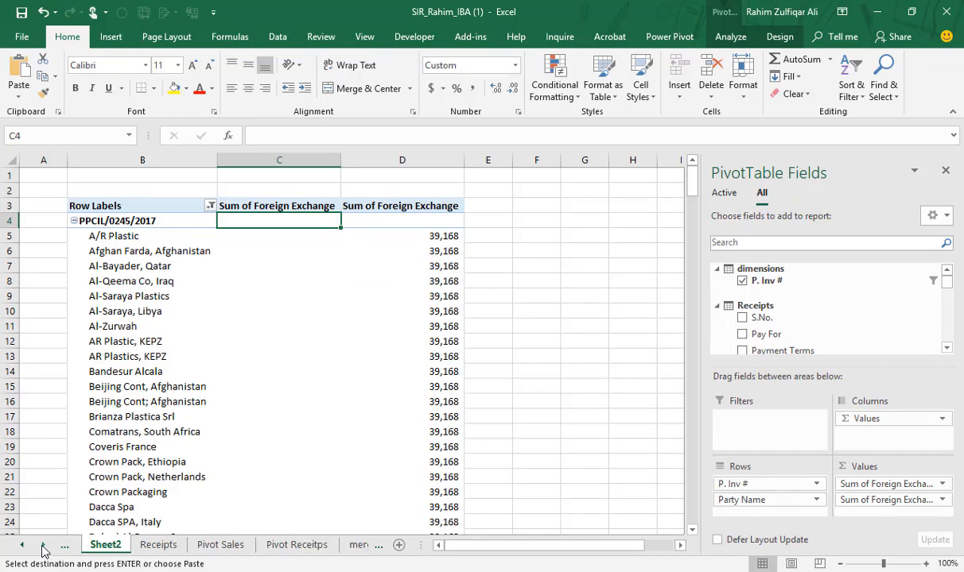
pyautogui.click(43, 545)
pyautogui.click(321, 547)
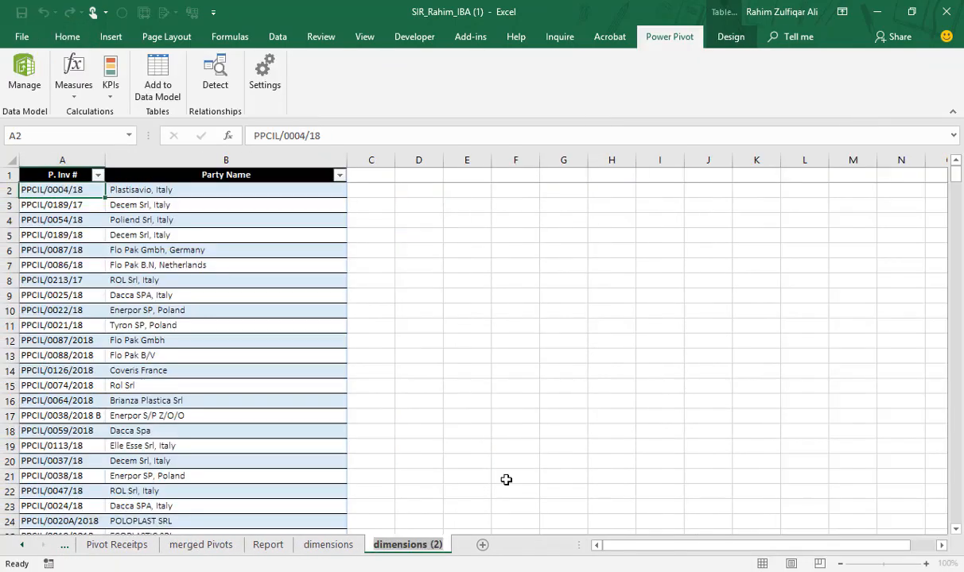
pyautogui.write('table')
pyautogui.press('Return')
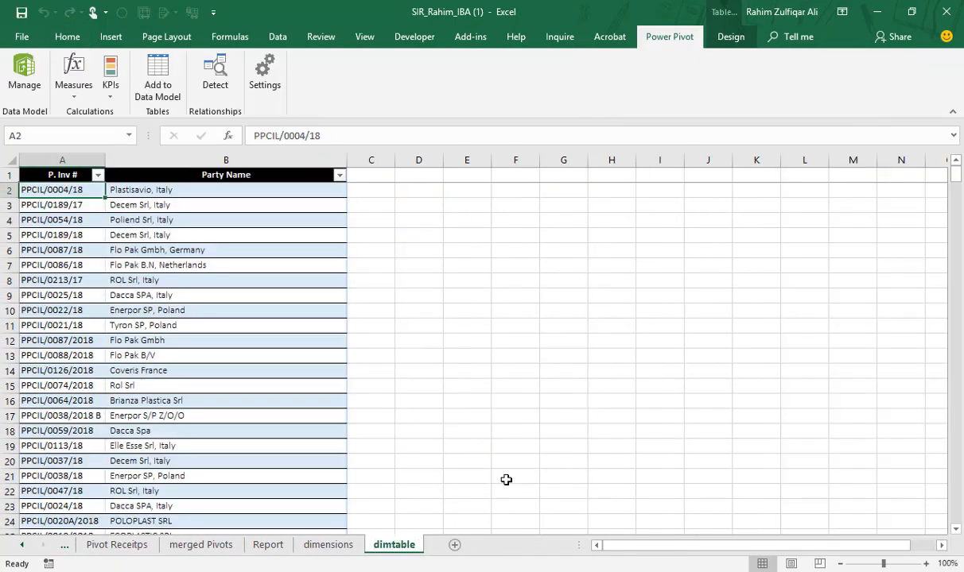
# Step: Delete the Party Name column from the dimtable sheet
pyautogui.click(215, 163)
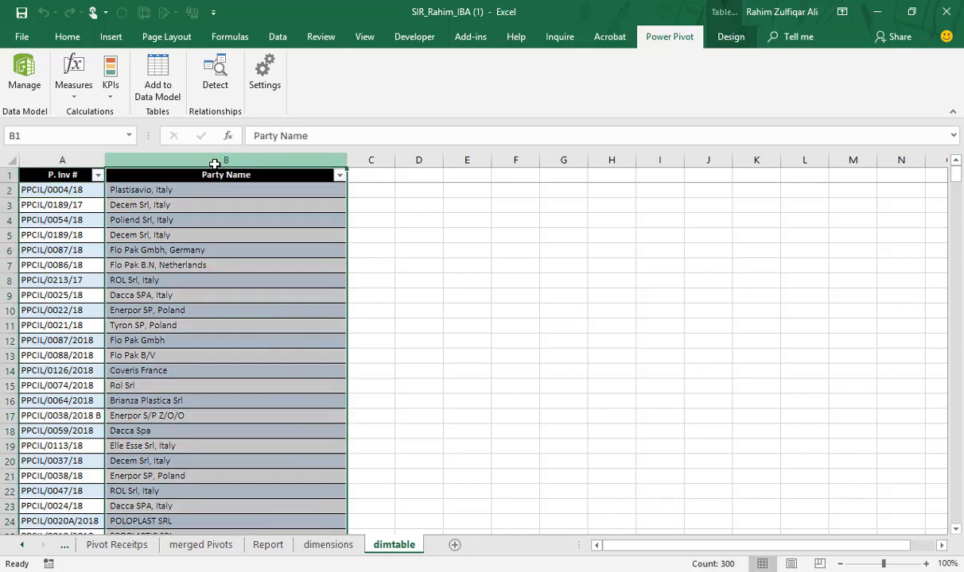
pyautogui.hotkey('ctrl', '-')
pyautogui.press('Left')
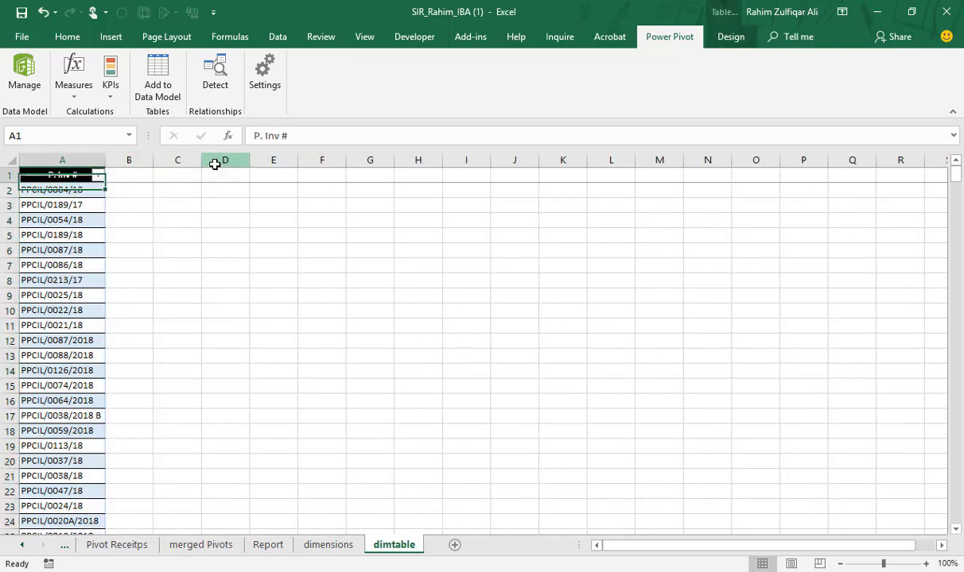
# Step: Remove the duplicate invoice numbers from the P. Inv # column of dimtable
pyautogui.hotkey('ctrl', 'shift', 'Down')
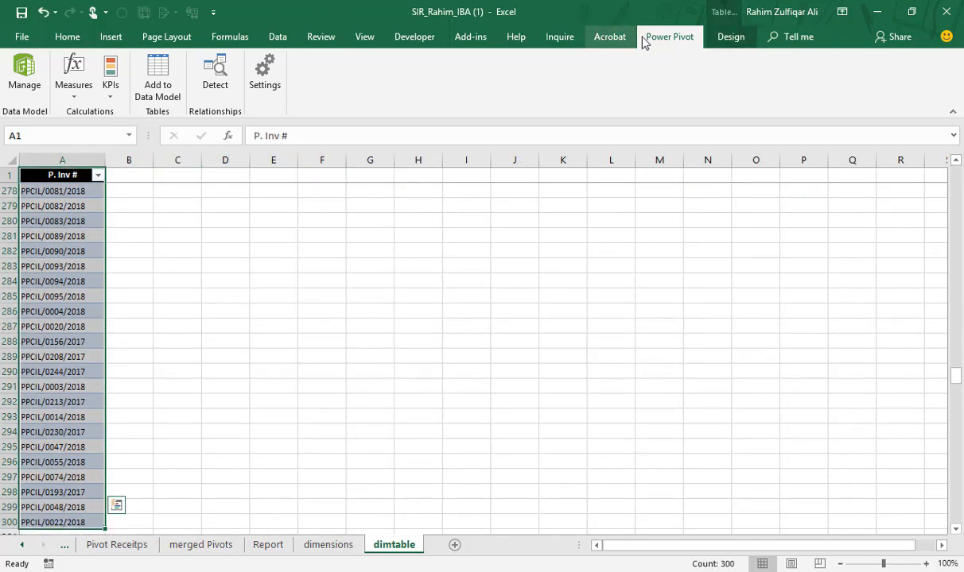
pyautogui.click(278, 38)
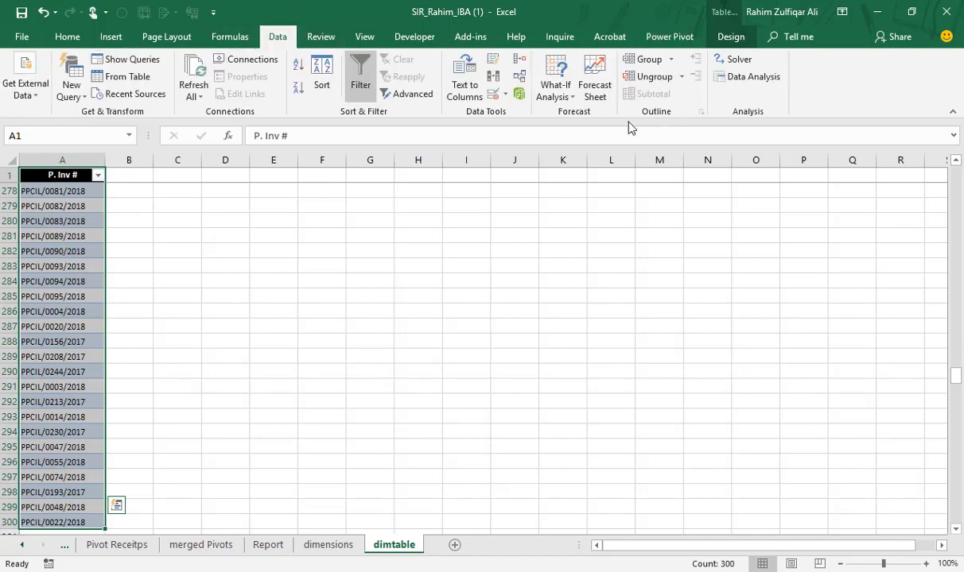
pyautogui.click(493, 76)
pyautogui.click(308, 269)
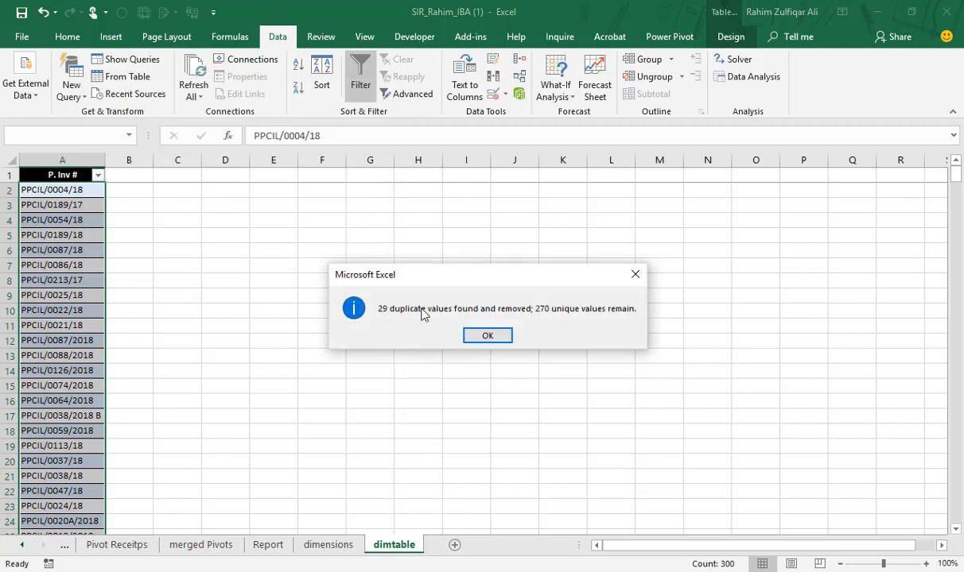
pyautogui.click(485, 335)
# Step: Add a second column to the dimtable table with the header Party Names in B1
pyautogui.click(127, 174)
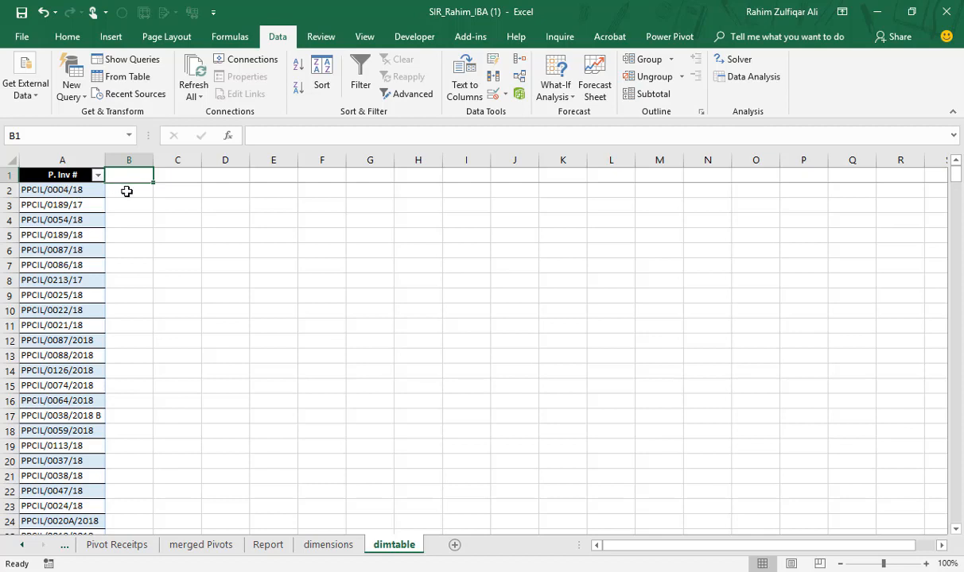
pyautogui.write('Part Names')
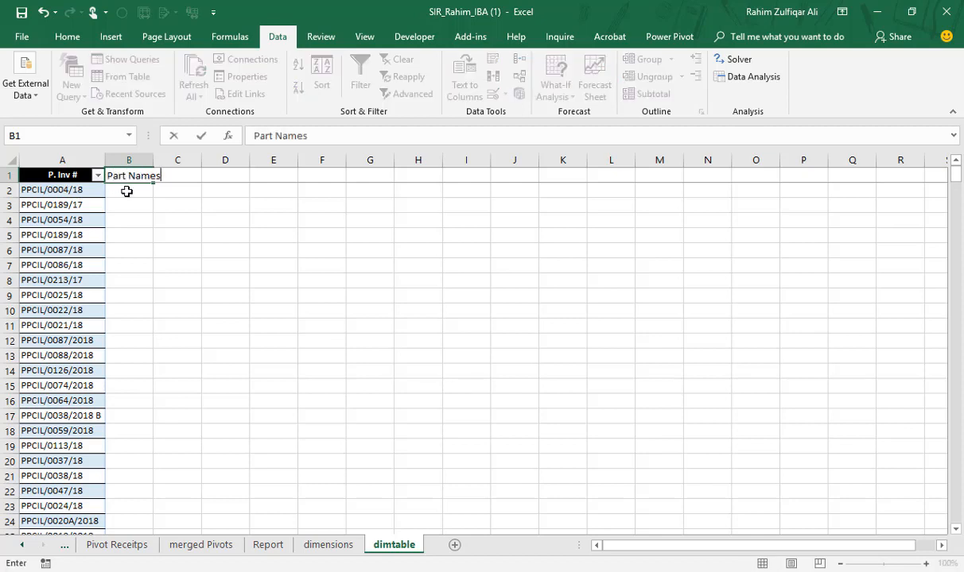
pyautogui.press('Return')
pyautogui.press('Up')
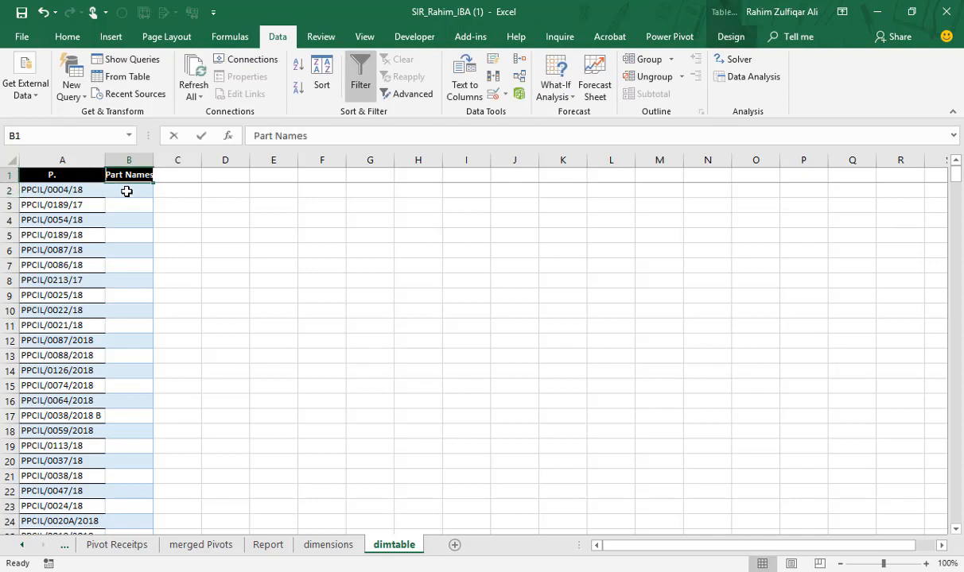
pyautogui.press('F2')
pyautogui.press('Left')
pyautogui.press('Left')
pyautogui.press('Left')
pyautogui.write('y')
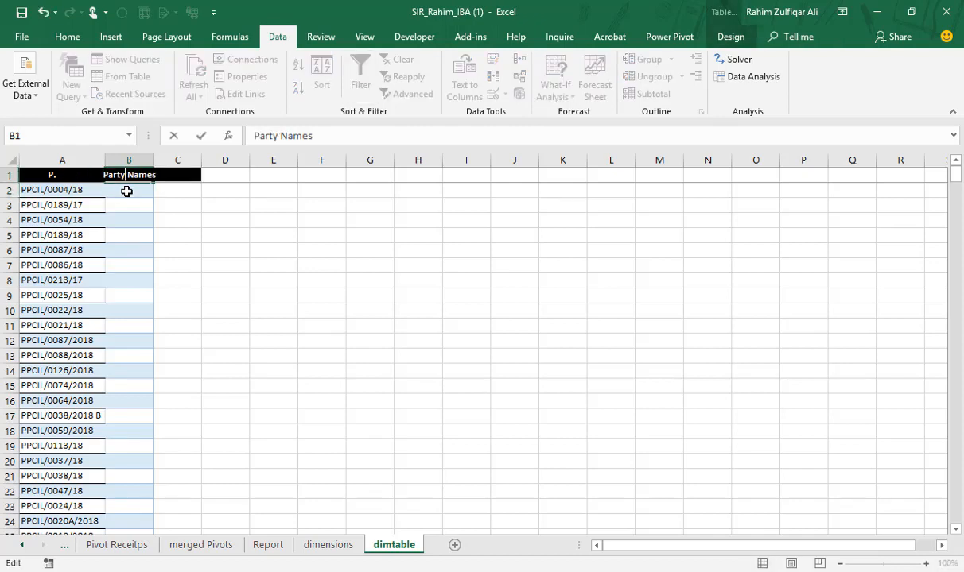
pyautogui.press('Return')
# Step: Fill Party Names from B2 with =VLOOKUP([@[P. Inv '#]],dimensionsdb[#All],2,FALSE), using the whole table on the dimensions sheet
pyautogui.write('=vl')
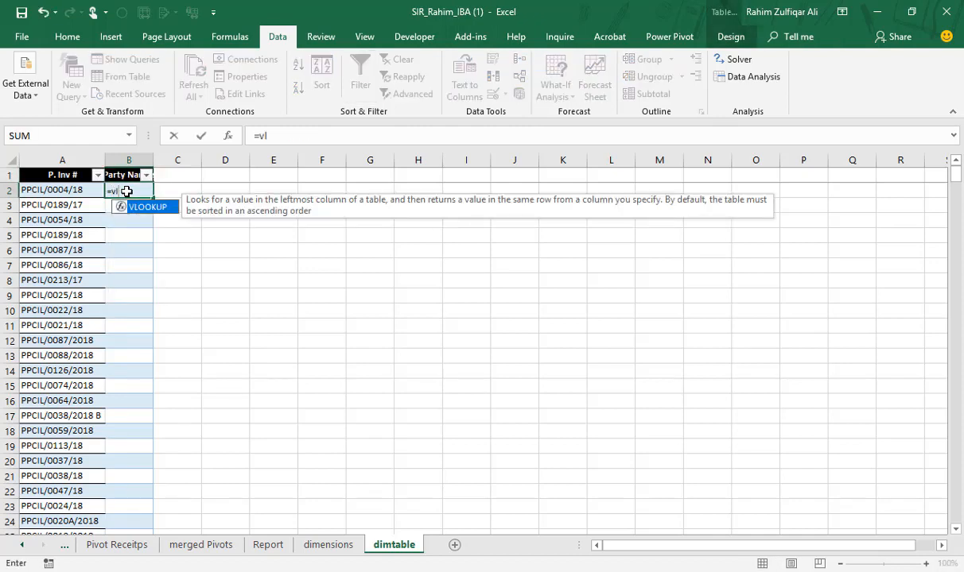
pyautogui.press('Tab')
pyautogui.press('Left')
pyautogui.write(',')
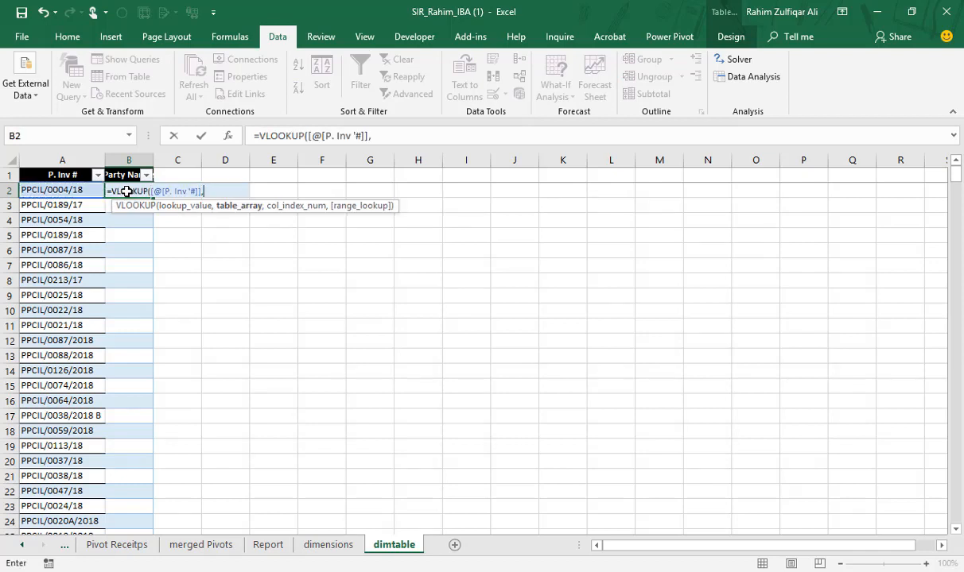
pyautogui.click(327, 545)
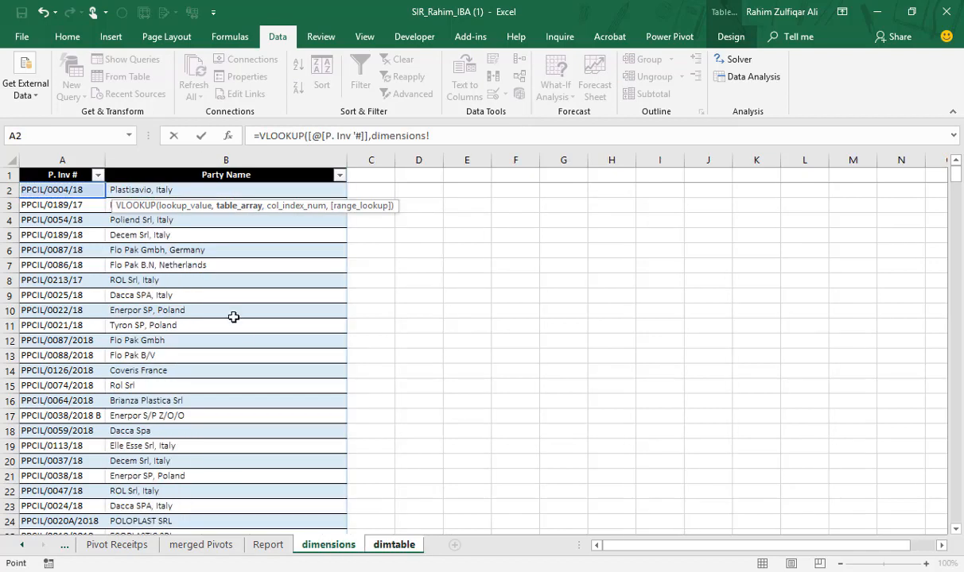
pyautogui.click(84, 174)
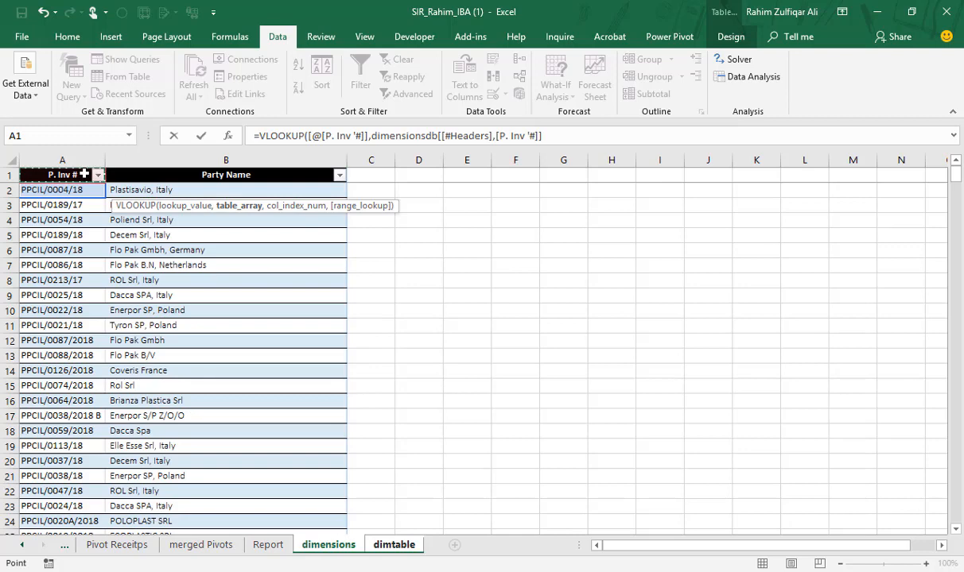
pyautogui.hotkey('ctrl', 'shift', 'Right')
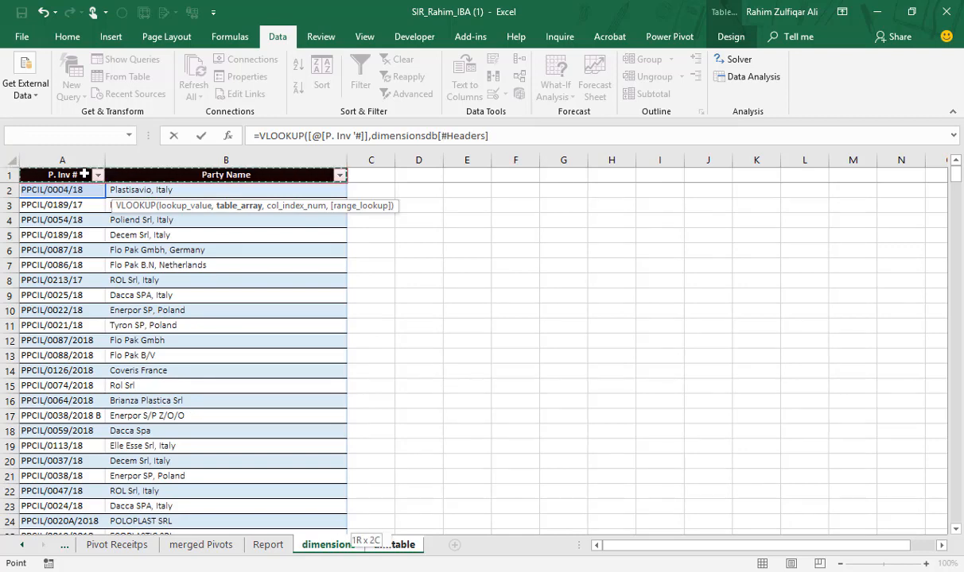
pyautogui.hotkey('ctrl', 'shift', 'Down')
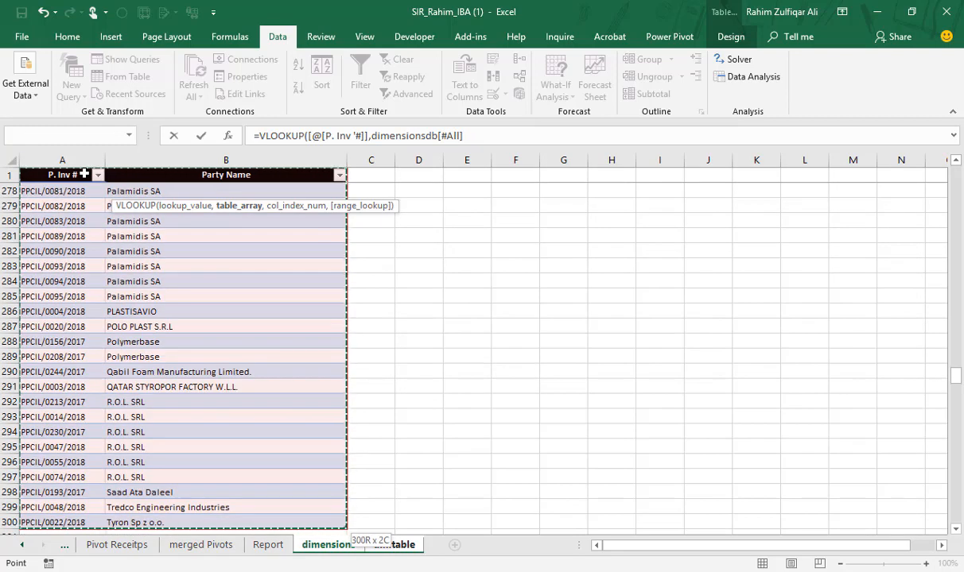
pyautogui.write(',2,false')
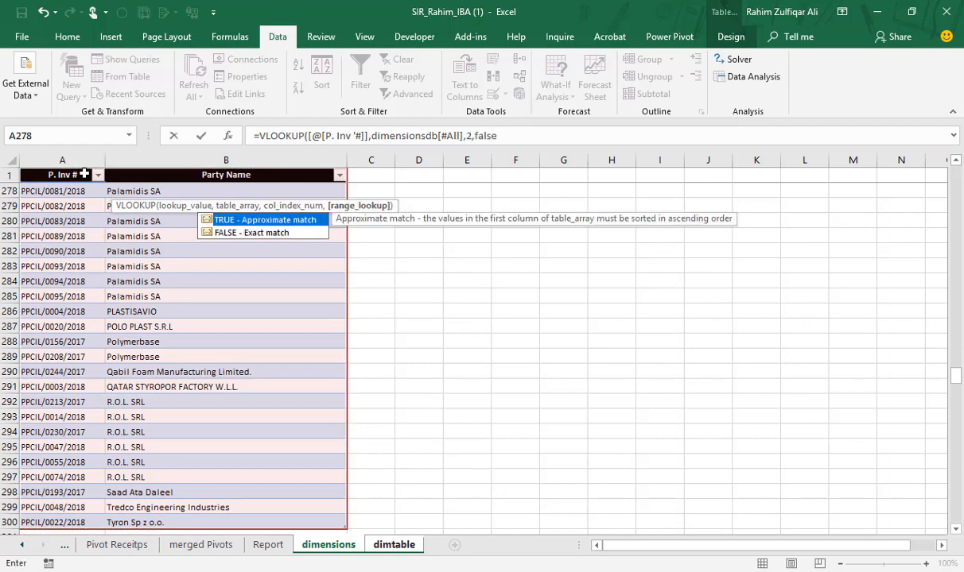
pyautogui.press('Return')
pyautogui.press('Up')
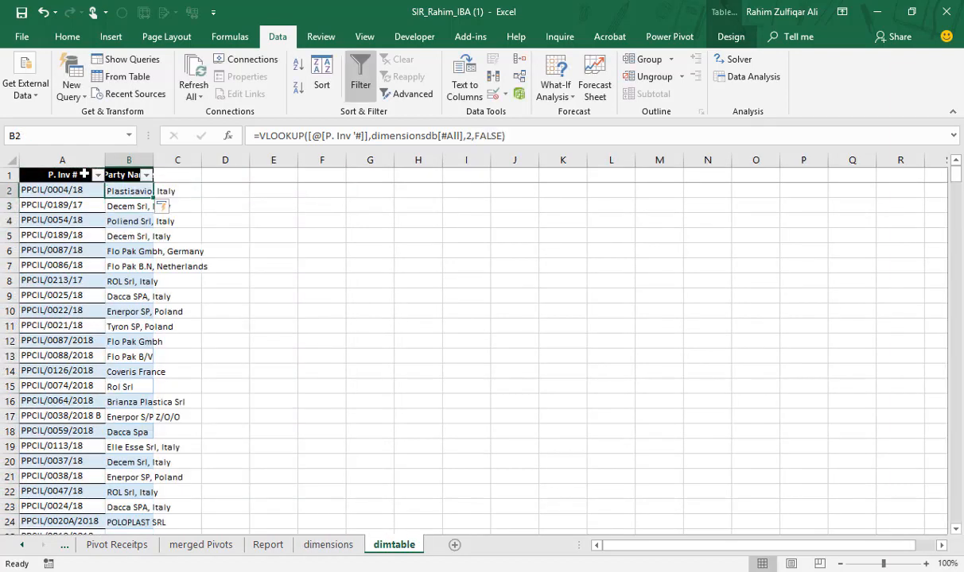
# Step: Fit column B to its contents and replace the Party Names lookup formulas with their values
pyautogui.doubleClick(153, 161)
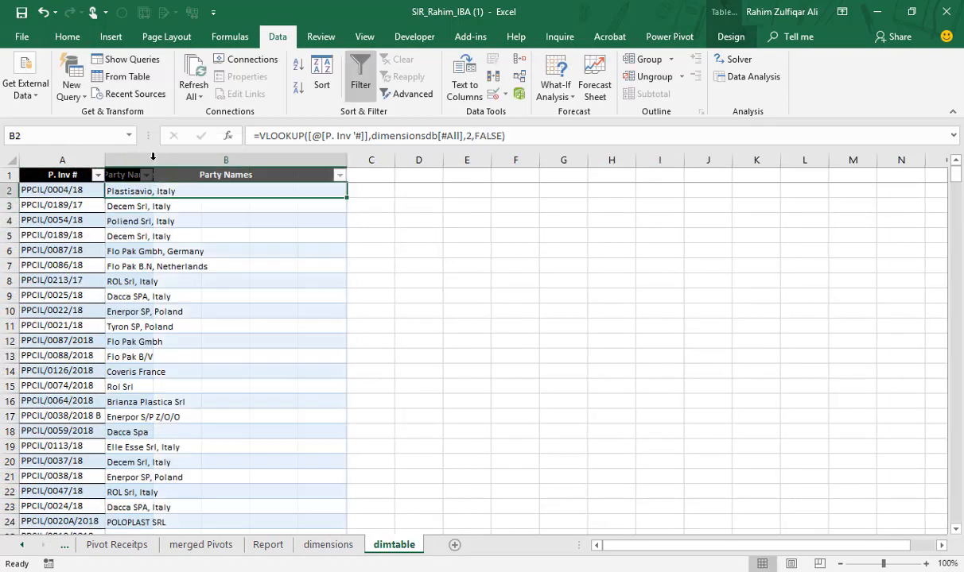
pyautogui.click(150, 202)
pyautogui.click(157, 191)
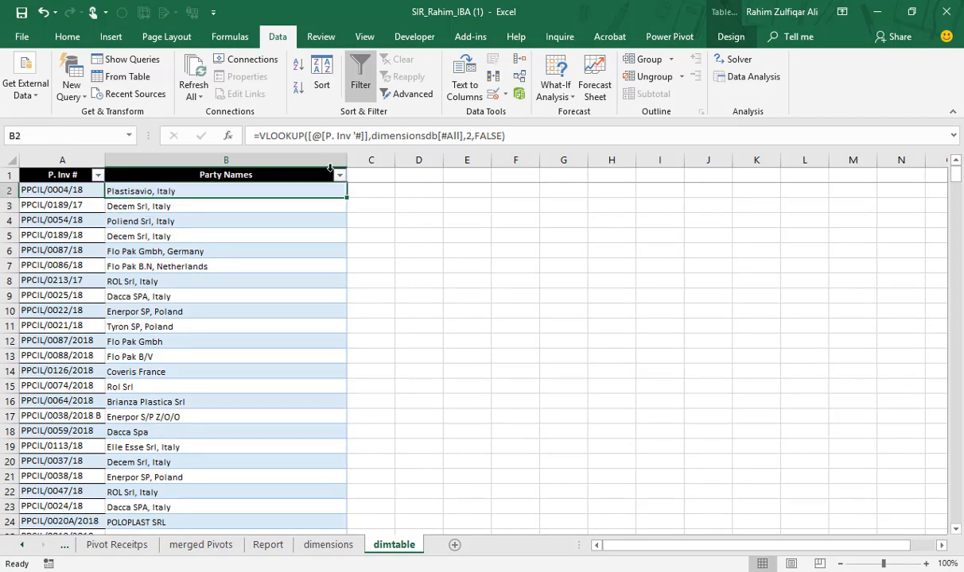
pyautogui.hotkey('ctrl', 'shift', 'Down')
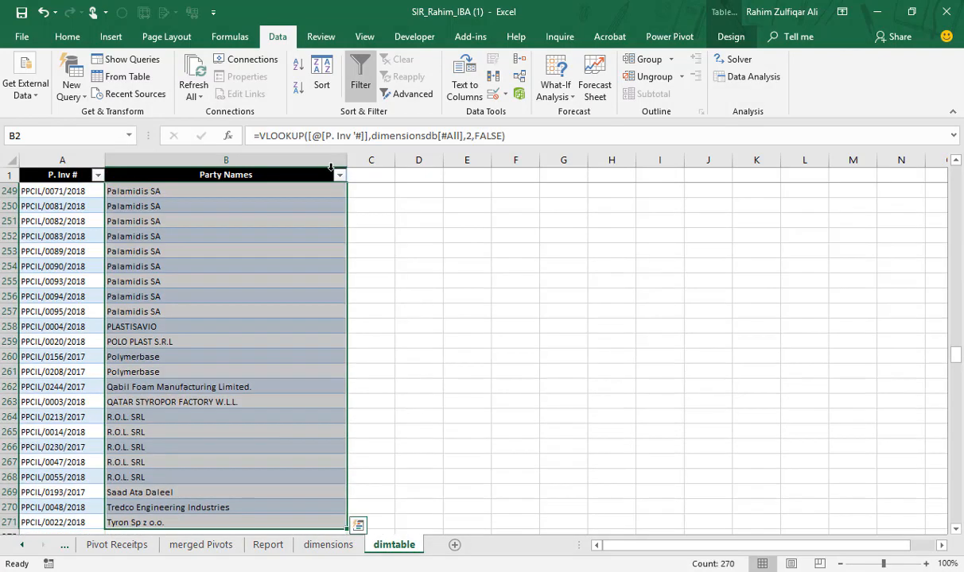
pyautogui.hotkey('ctrl', 'c')
pyautogui.hotkey('ctrl', 'alt', 'v')
pyautogui.press('v')
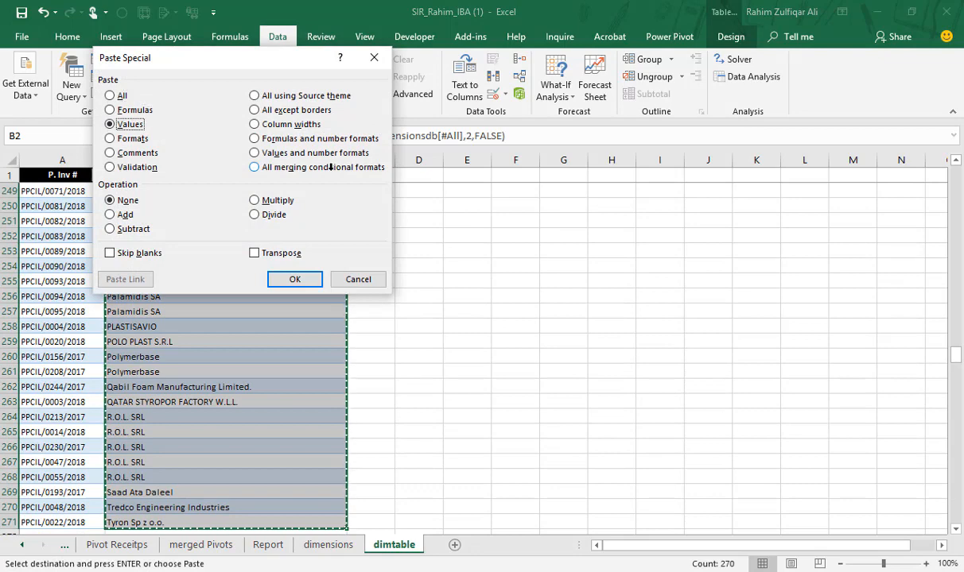
pyautogui.press('Return')
pyautogui.press('Up')
pyautogui.press('Down')
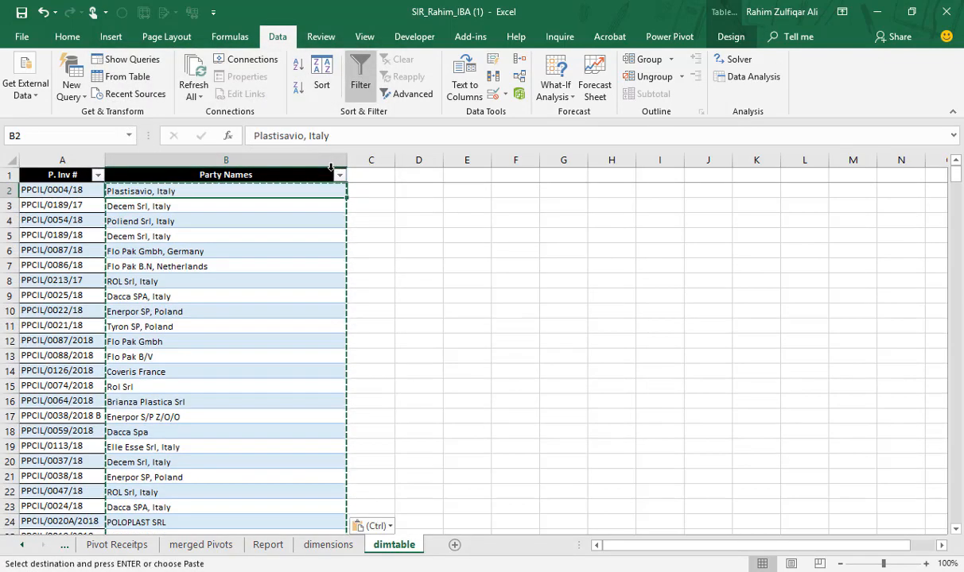
# Step: Rename the table on the dimtable sheet as dimtable
pyautogui.click(328, 545)
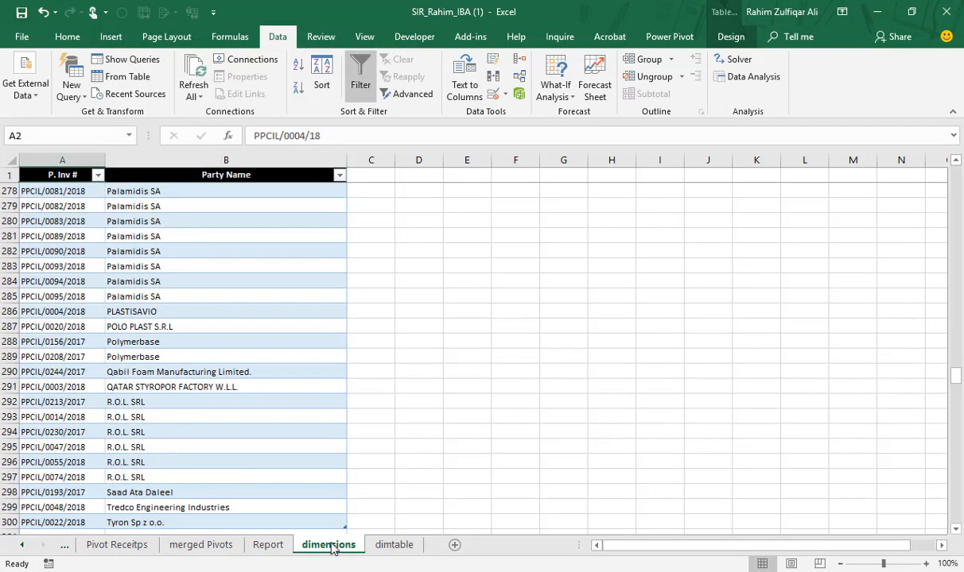
pyautogui.click(732, 38)
pyautogui.click(395, 546)
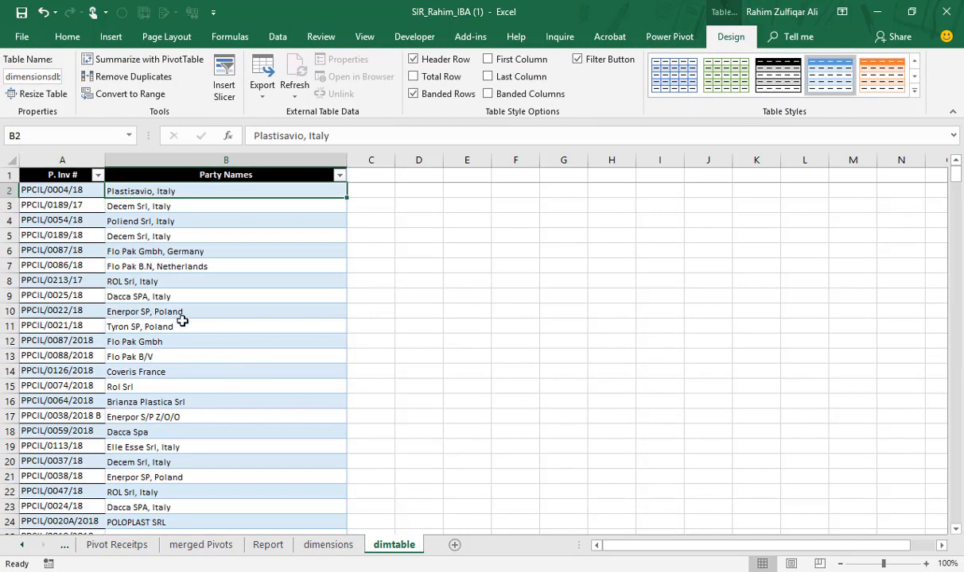
pyautogui.click(179, 298)
pyautogui.click(176, 237)
pyautogui.click(78, 223)
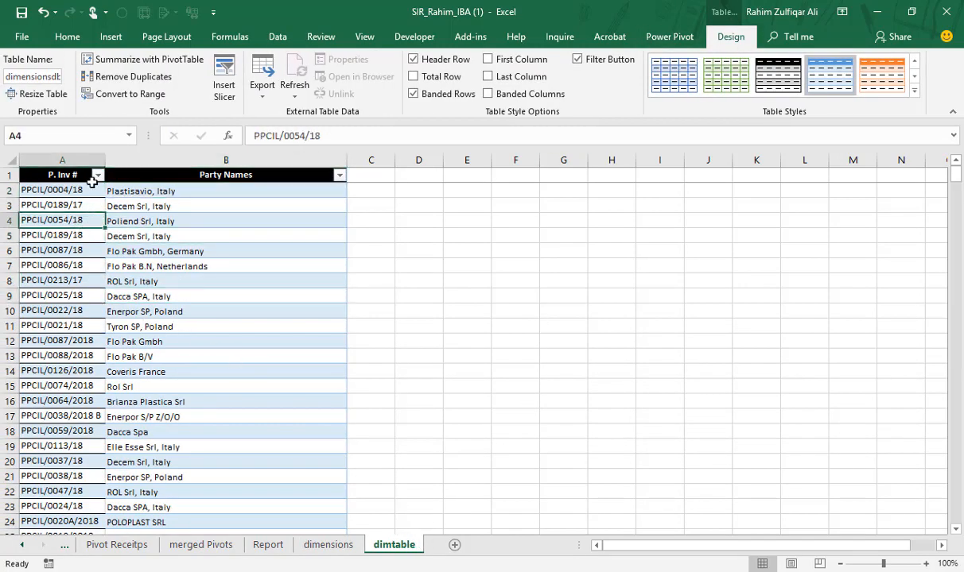
pyautogui.click(30, 80)
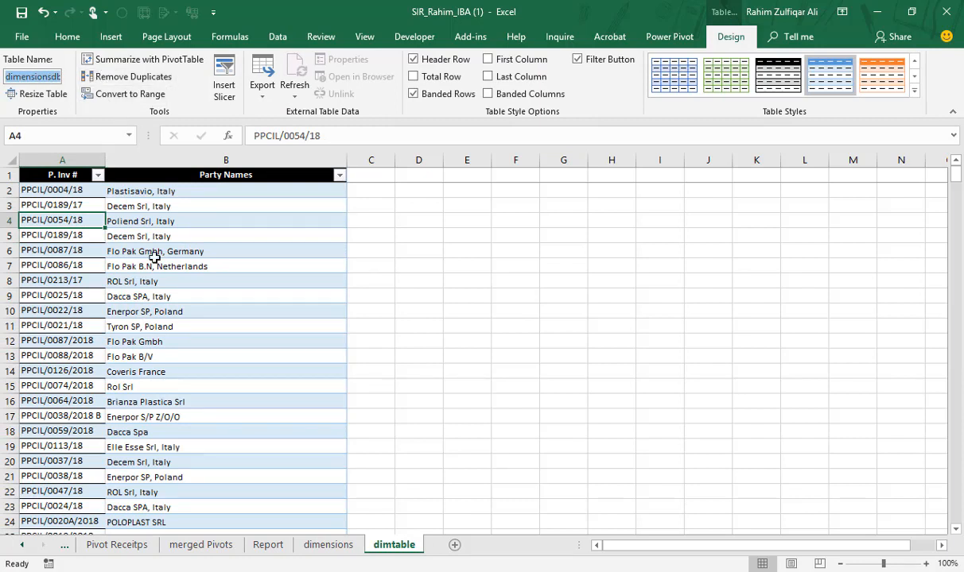
pyautogui.write('dimtable')
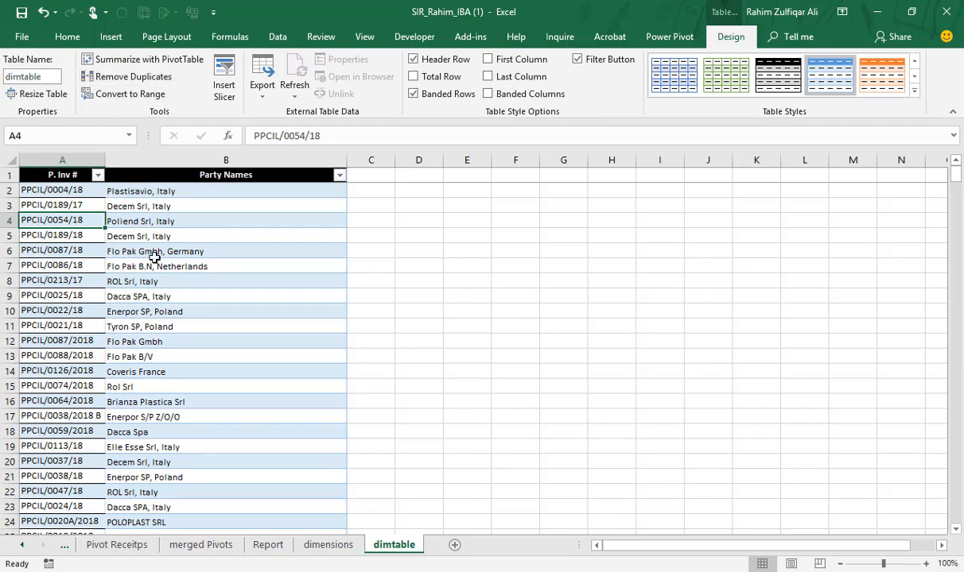
pyautogui.press('Return')
pyautogui.click(155, 258)
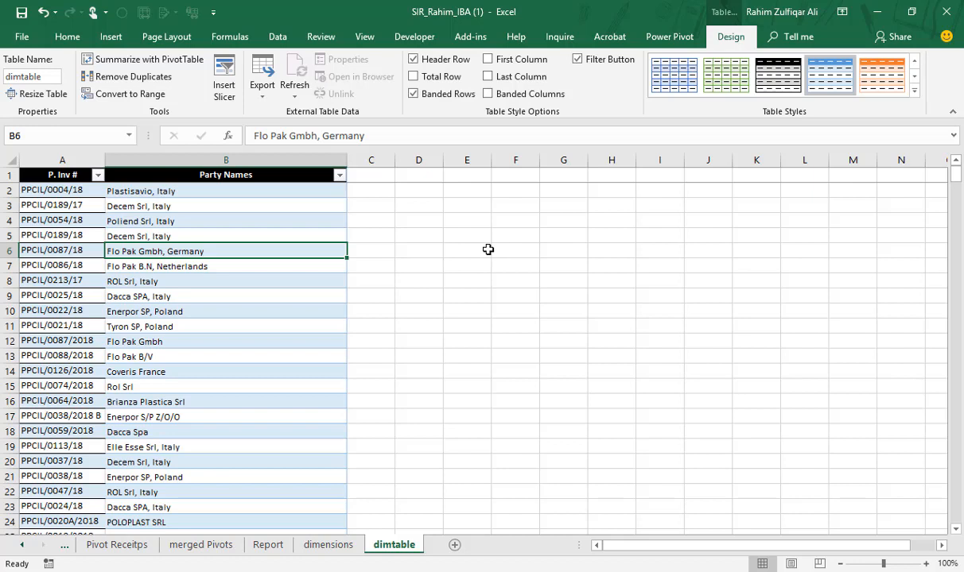
# Step: Add the dimtable table to the Power Pivot data model
pyautogui.click(259, 296)
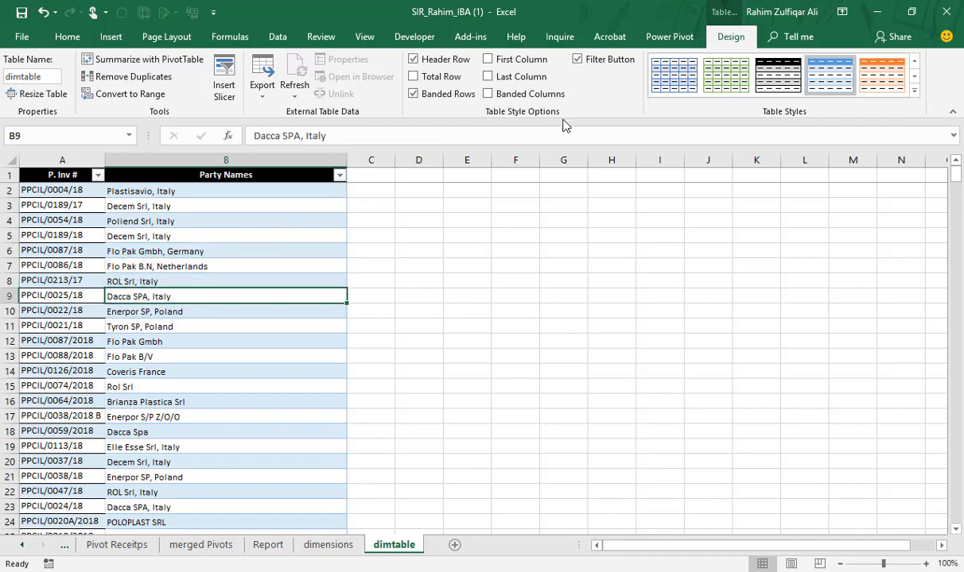
pyautogui.click(666, 37)
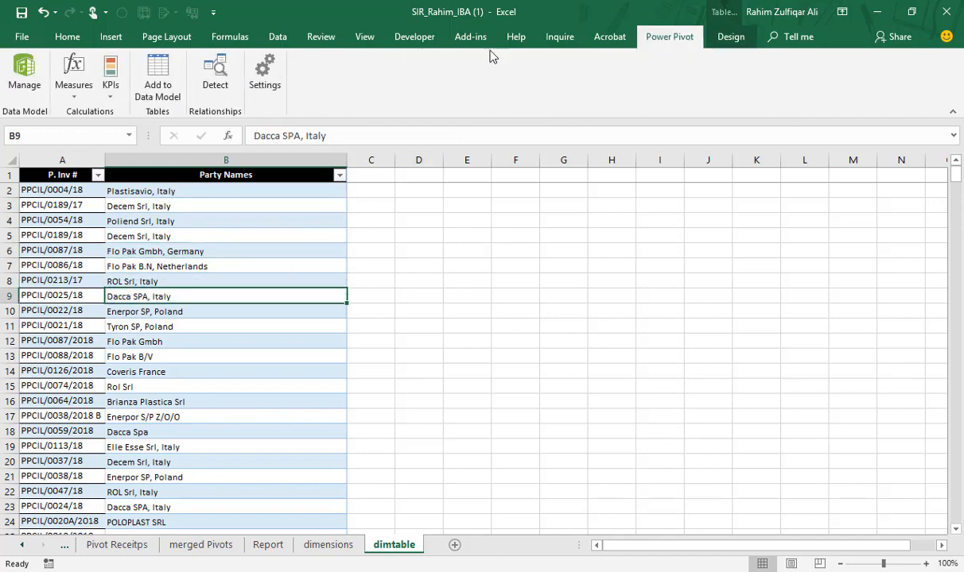
pyautogui.click(176, 99)
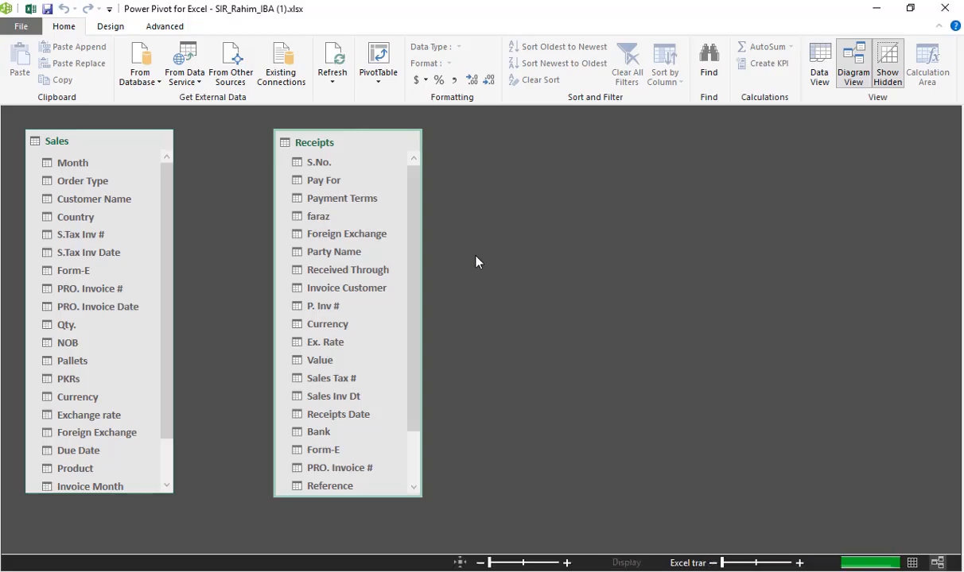
# Step: Relate dimtable's P. Inv # to P. Inv # in Receipts and to PRO. Invoice # in Sales
pyautogui.click(520, 292)
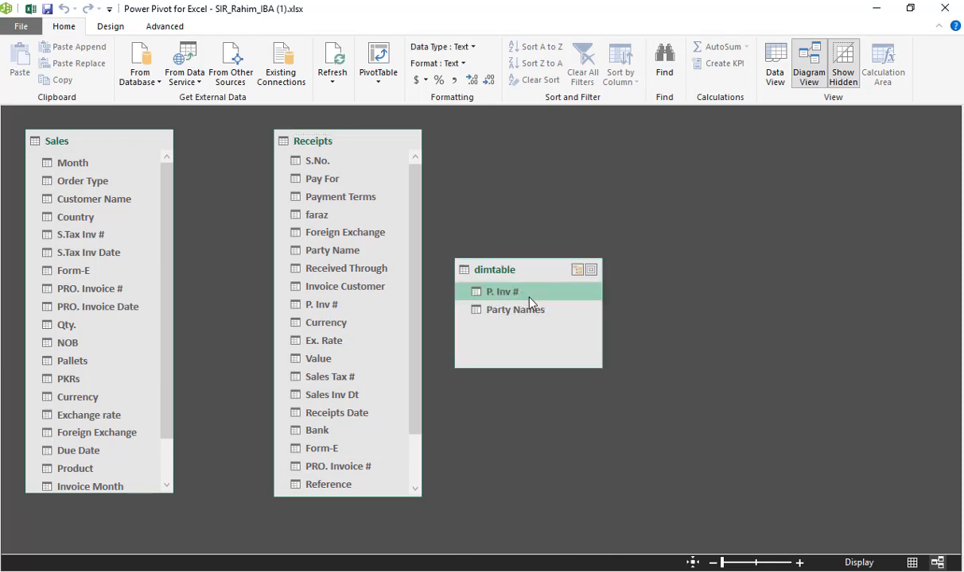
pyautogui.moveTo(527, 299); pyautogui.dragTo(318, 305)
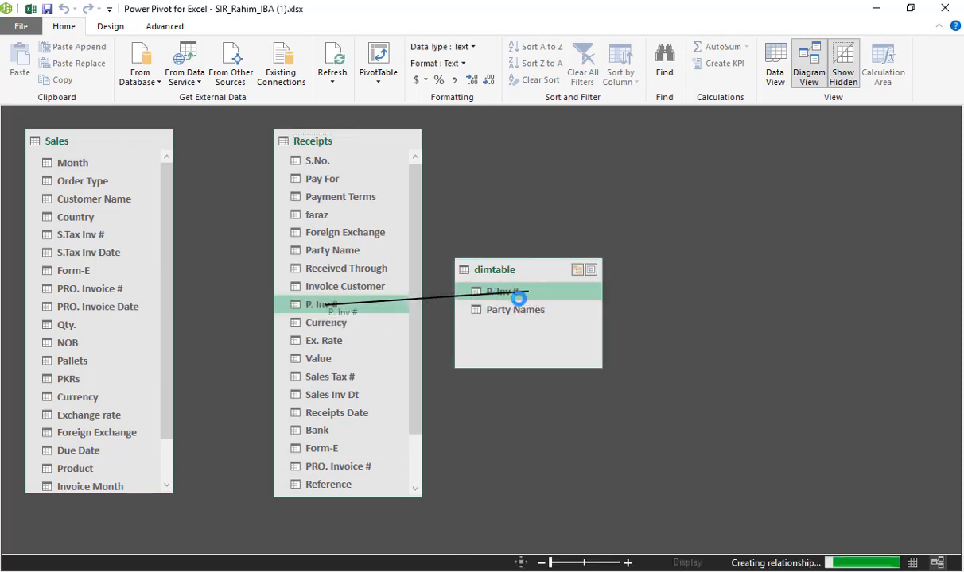
pyautogui.moveTo(518, 271); pyautogui.dragTo(97, 294)
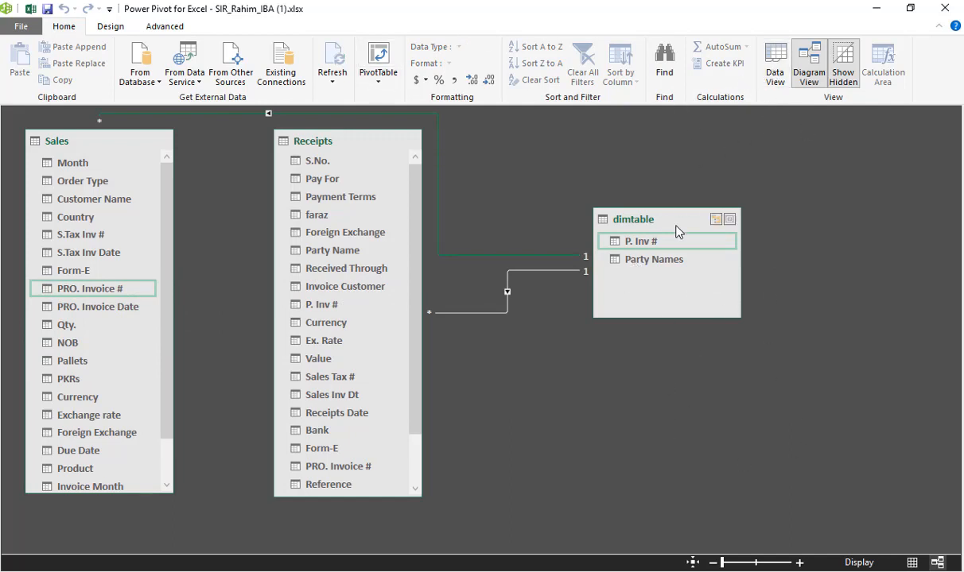
# Step: Return to Sheet2 of the SIR_Rahim_IBA (1) workbook in Excel and refresh its PivotTable
pyautogui.hotkey('alt', 'Tab')
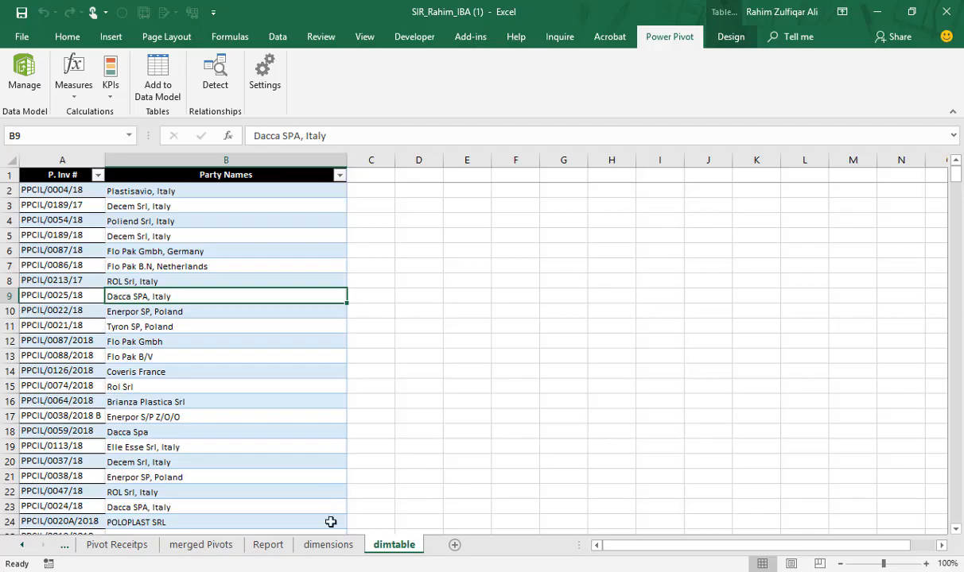
pyautogui.hotkey('alt', 'Tab')
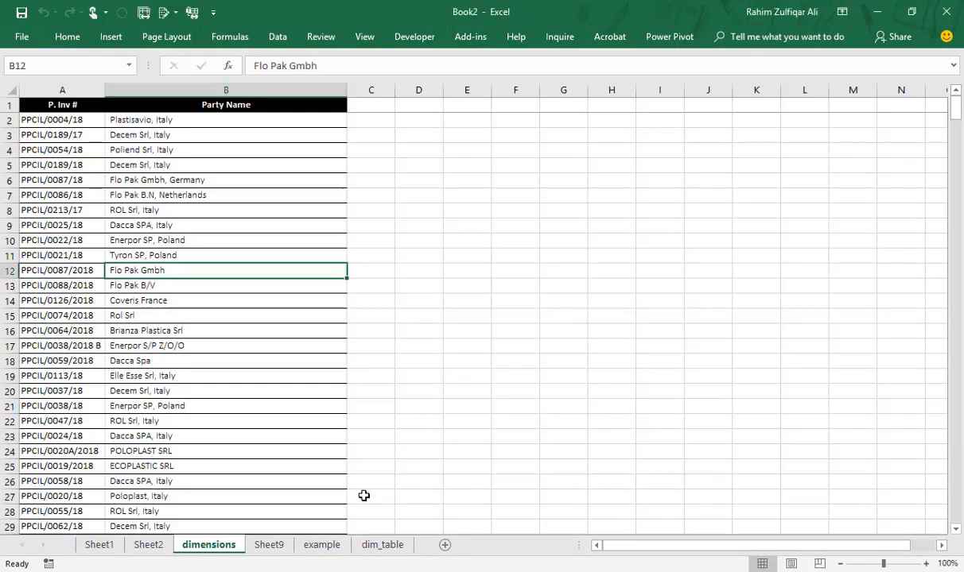
pyautogui.hotkey('alt', 'Tab')
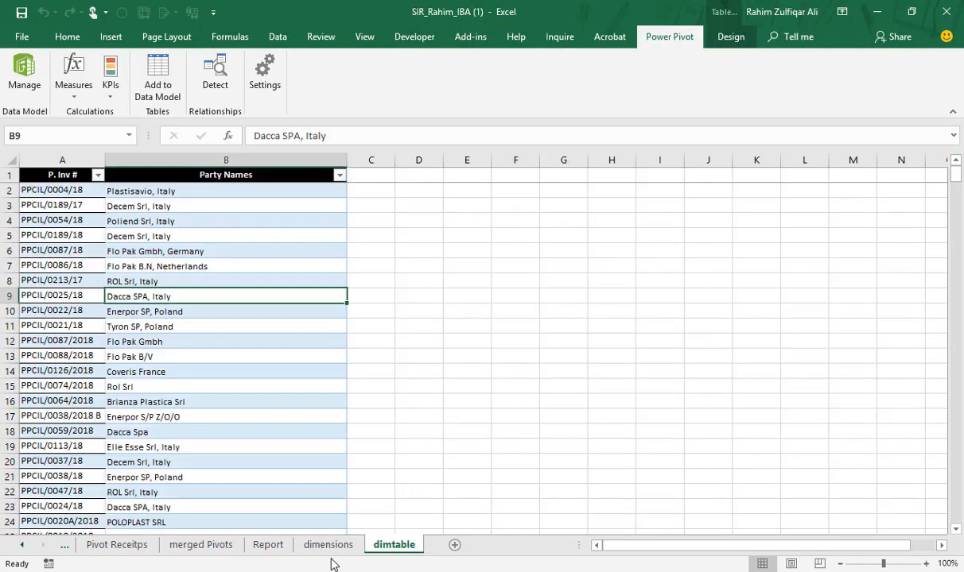
pyautogui.click(270, 544)
pyautogui.click(322, 545)
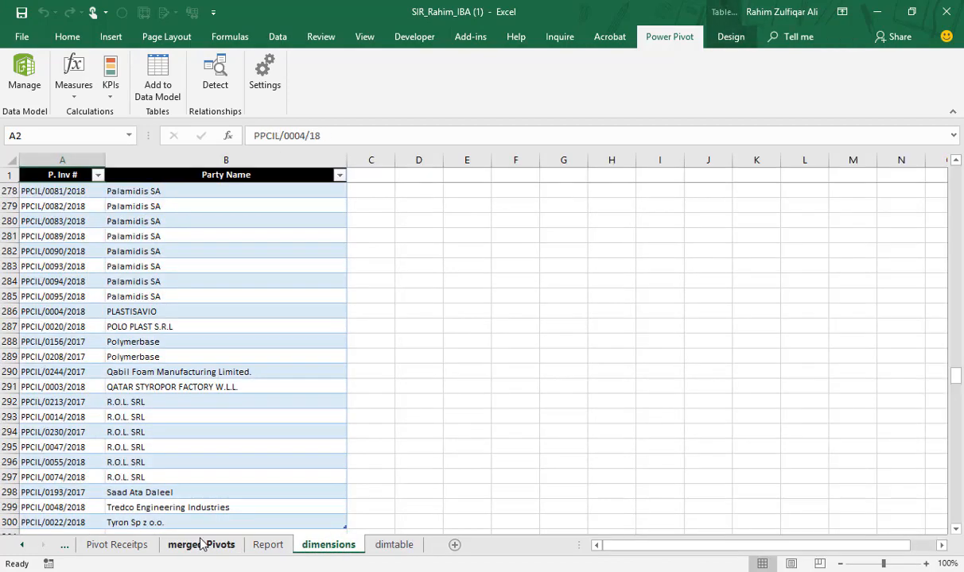
pyautogui.click(200, 545)
pyautogui.click(20, 545)
pyautogui.click(21, 547)
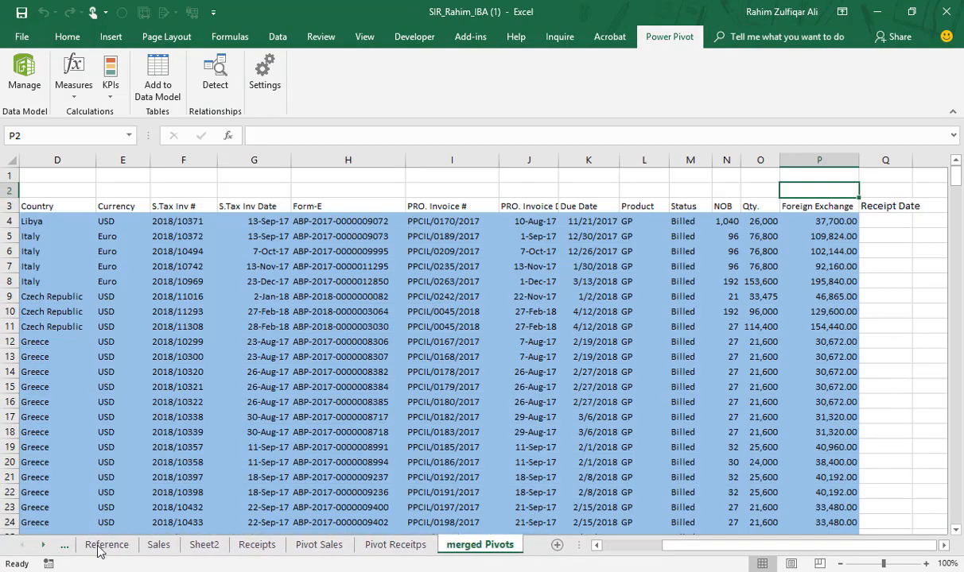
pyautogui.click(160, 545)
pyautogui.click(199, 546)
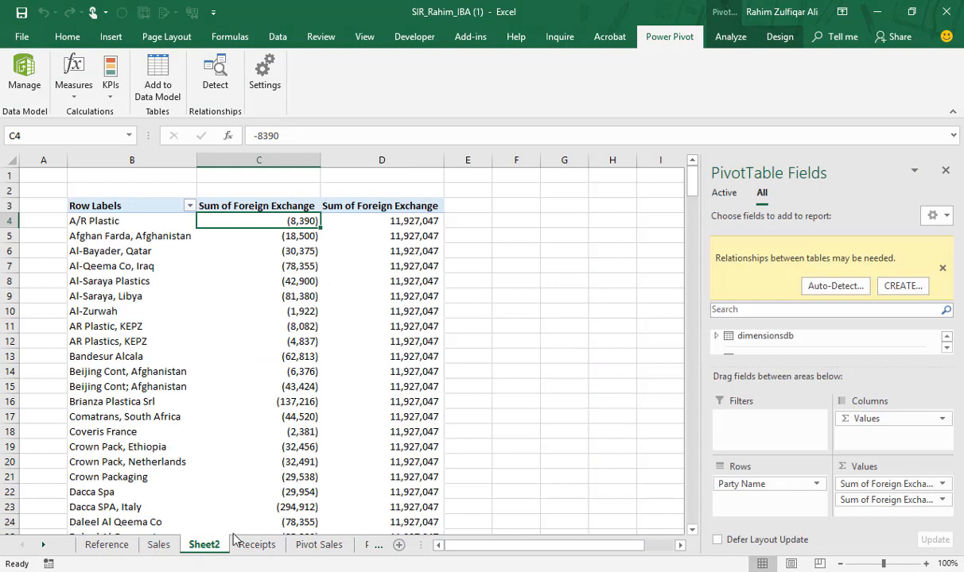
pyautogui.rightClick(307, 250)
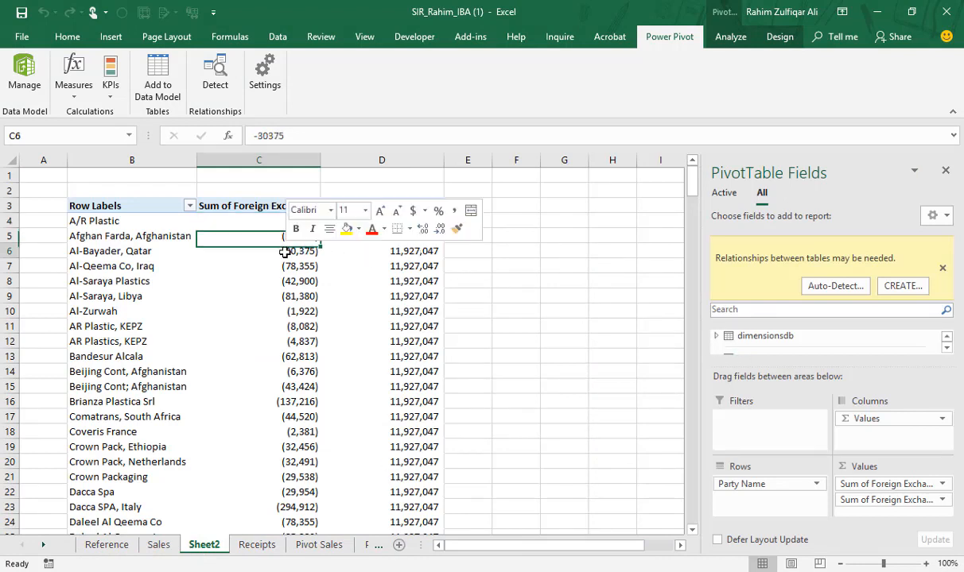
pyautogui.click(323, 317)
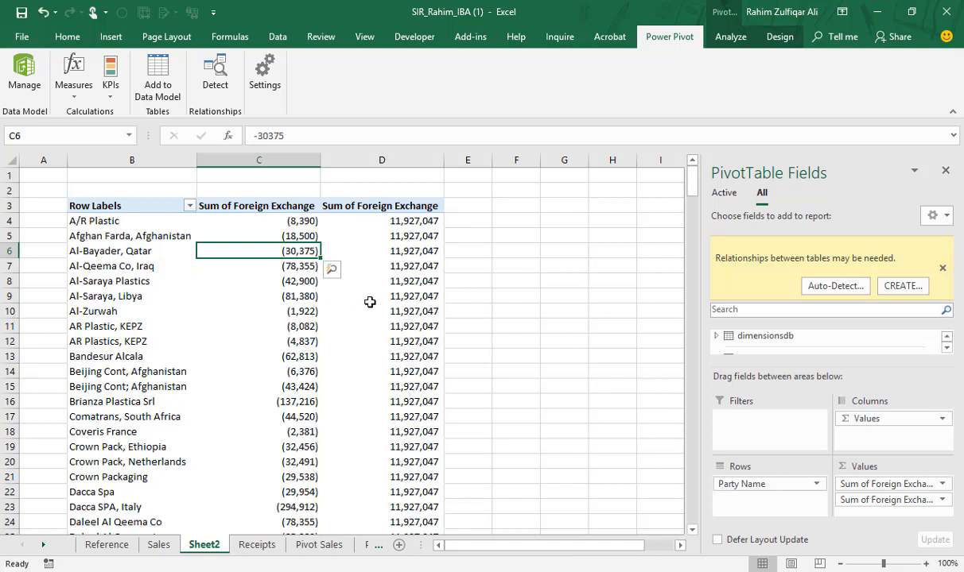
# Step: Dismiss the relationships notice and replace Party Name in the PivotTable rows with P. Inv # and Party Names from dimtable
pyautogui.click(945, 342)
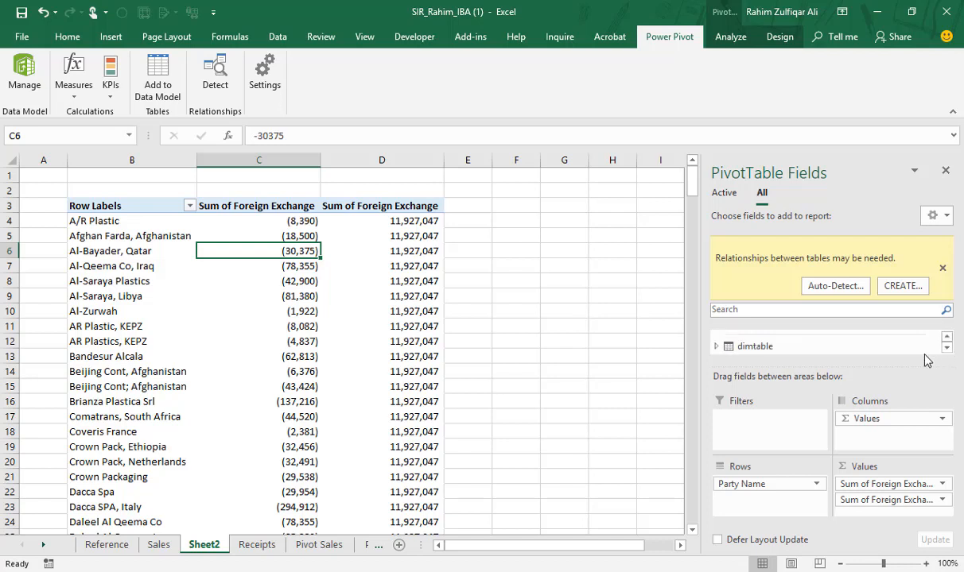
pyautogui.click(942, 268)
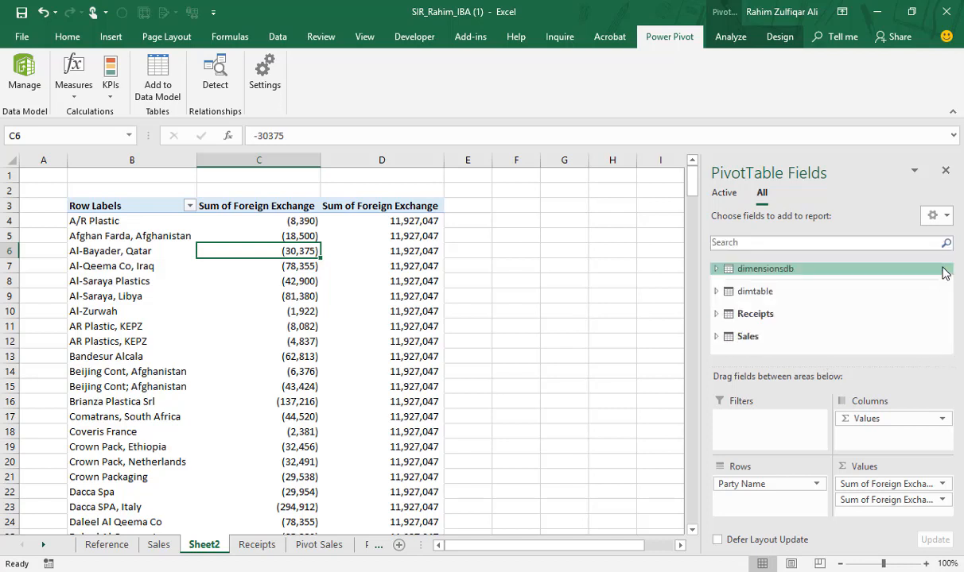
pyautogui.click(724, 290)
pyautogui.click(726, 269)
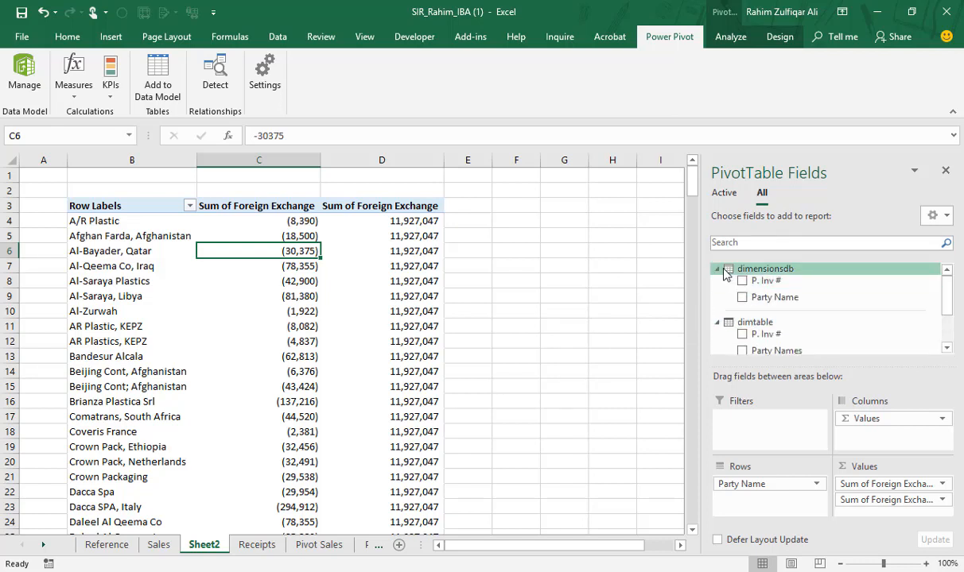
pyautogui.click(719, 268)
pyautogui.moveTo(795, 483); pyautogui.dragTo(775, 497)
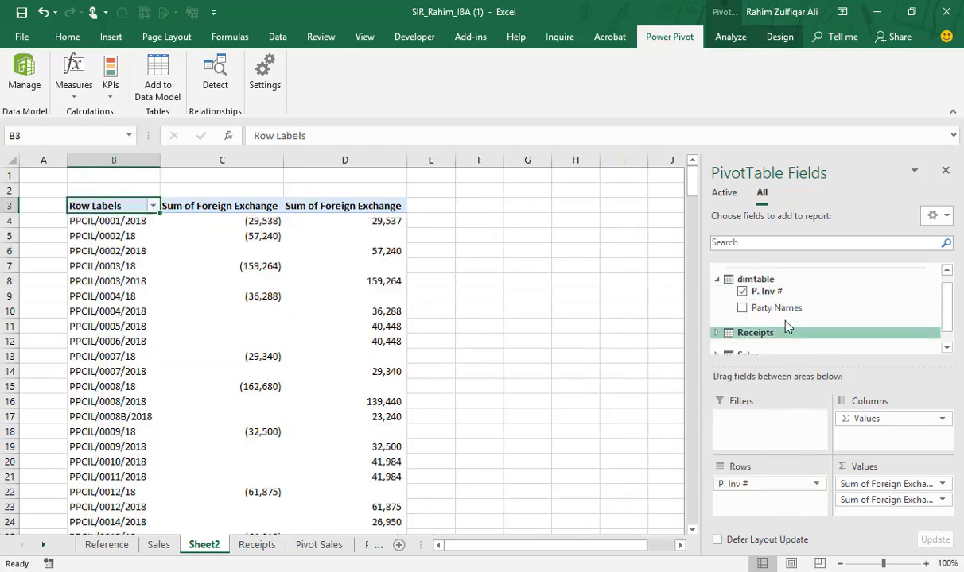
pyautogui.moveTo(777, 309); pyautogui.dragTo(776, 485)
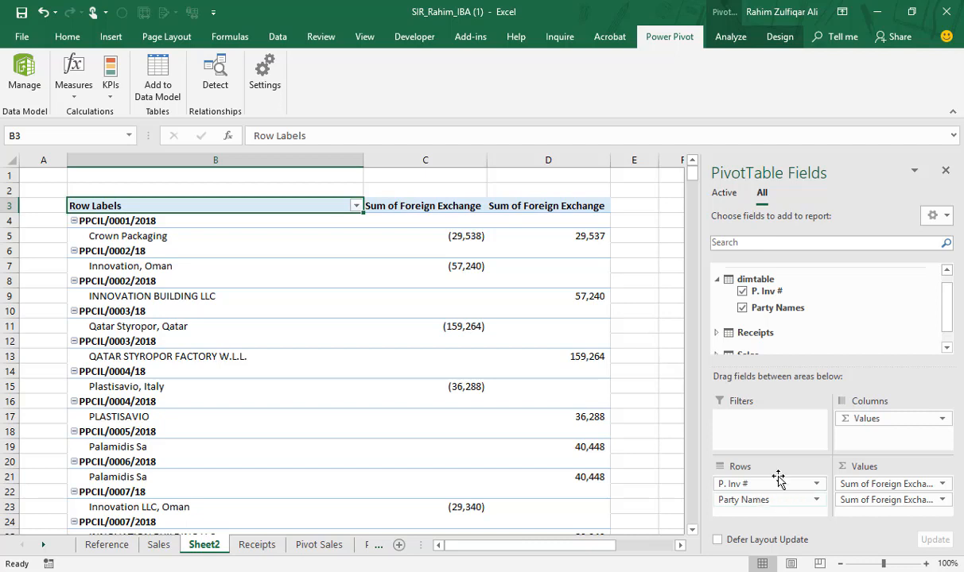
# Step: Find the invoice number noted in Notepad in the Sheet2 PivotTable and check its party name and both foreign exchange sums
pyautogui.hotkey('alt', 'Tab')
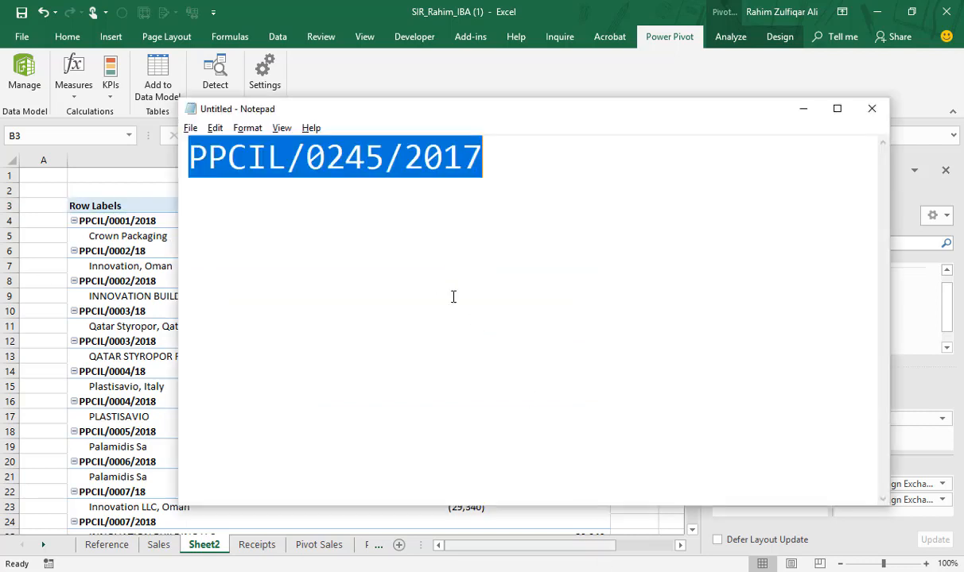
pyautogui.hotkey('alt', 'Tab')
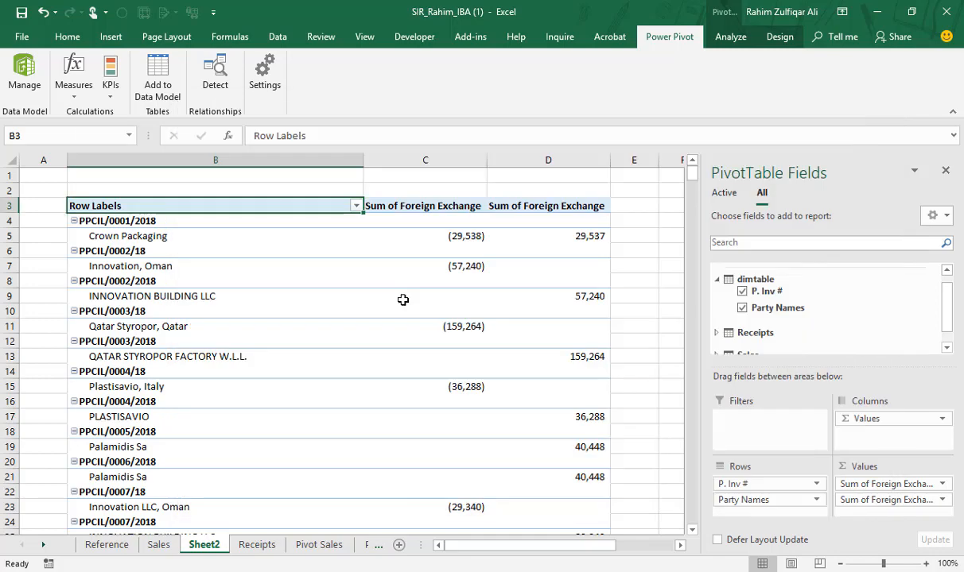
pyautogui.hotkey('ctrl', 'f')
pyautogui.write('PPCIL/0245/2017')
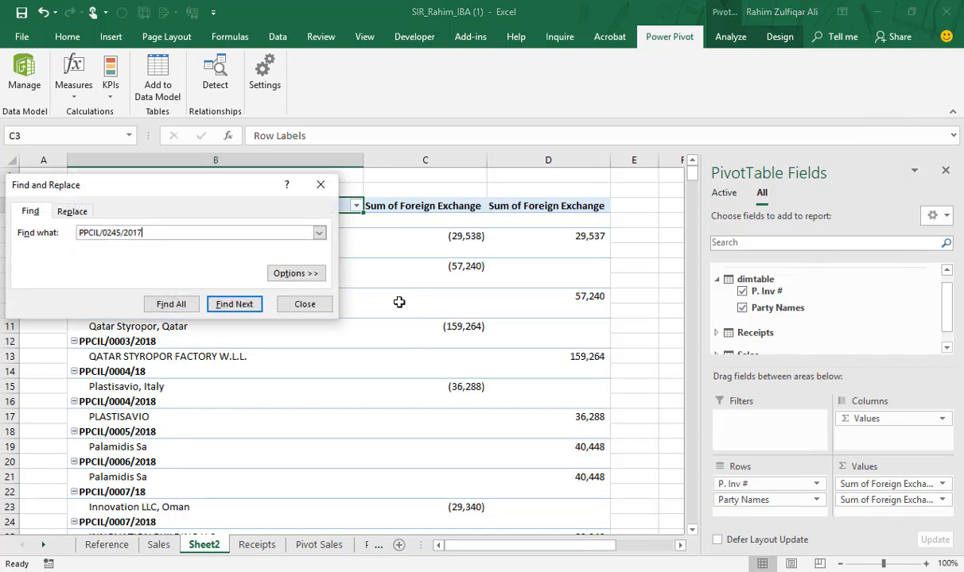
pyautogui.press('Return')
pyautogui.click(320, 184)
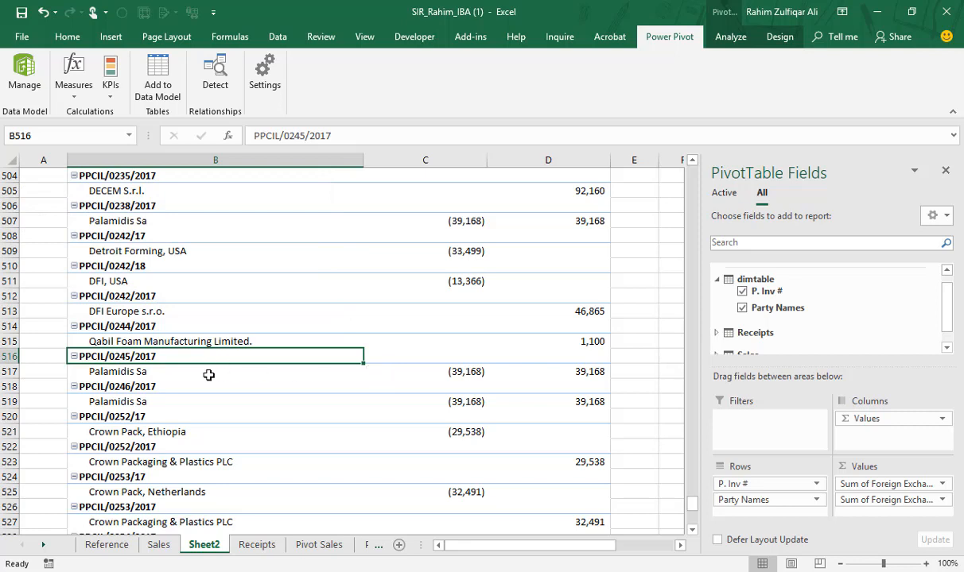
pyautogui.click(115, 367)
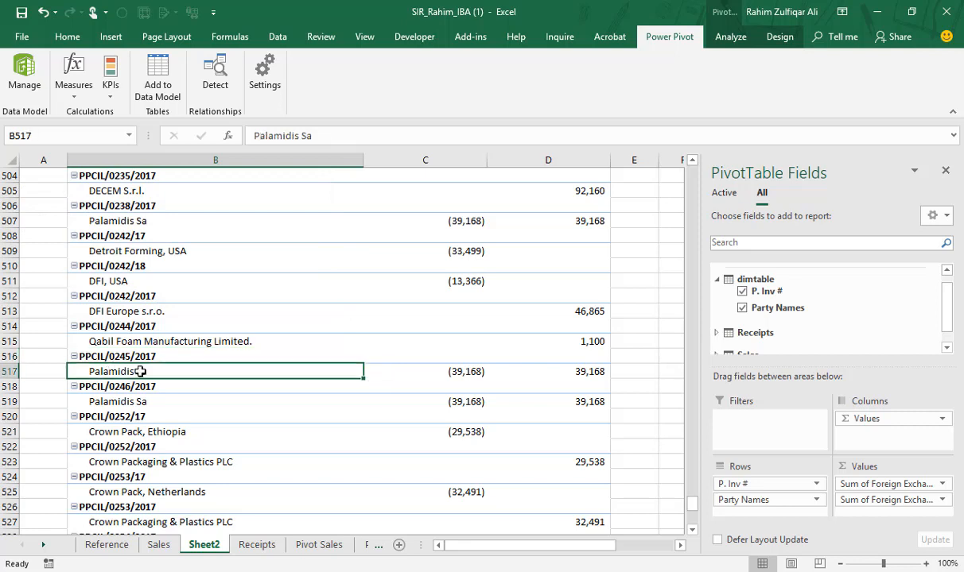
pyautogui.click(433, 372)
pyautogui.click(149, 371)
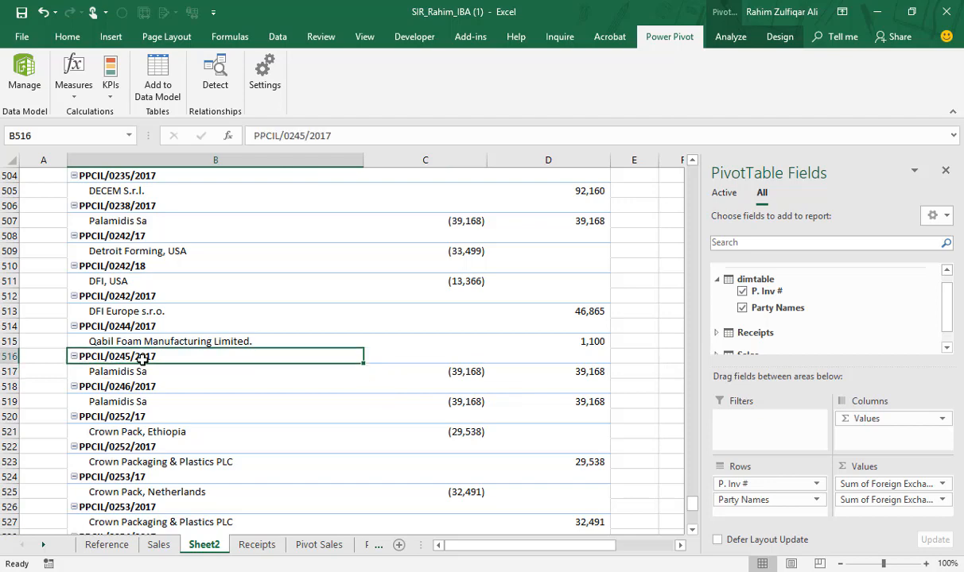
pyautogui.click(137, 356)
# Step: Examine the source records on the Sales and Receipts sheets in turn
pyautogui.click(157, 545)
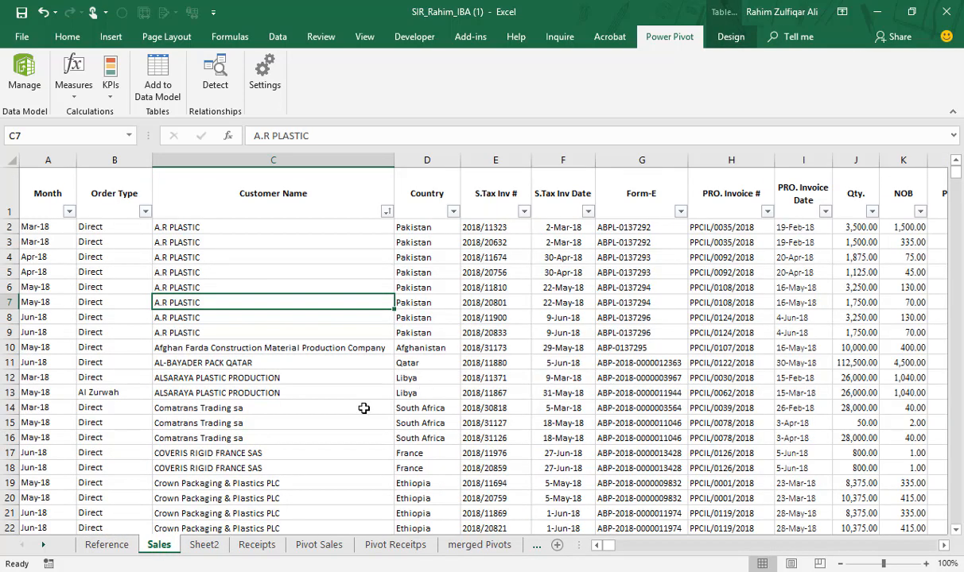
pyautogui.click(269, 545)
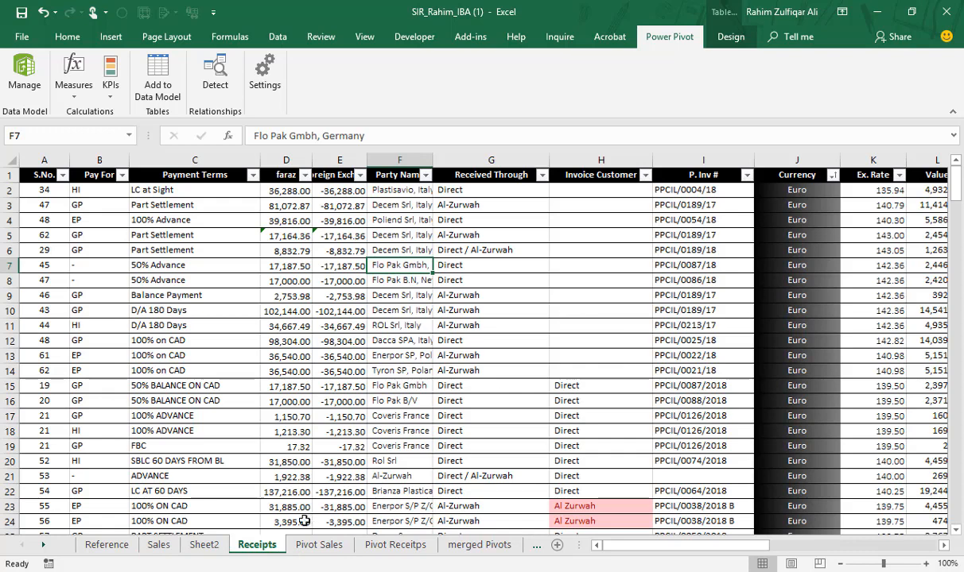
pyautogui.click(157, 546)
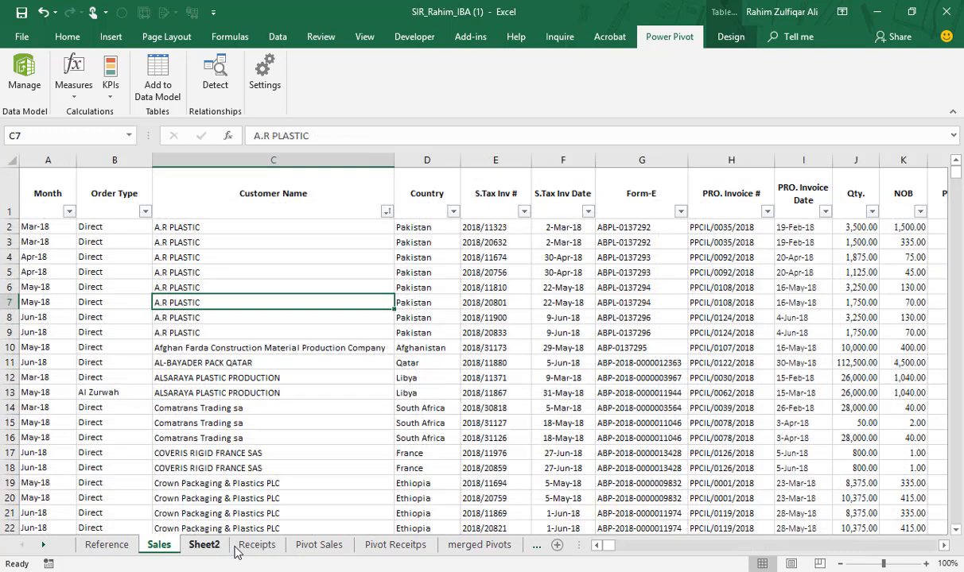
pyautogui.click(254, 546)
pyautogui.click(160, 547)
pyautogui.click(246, 549)
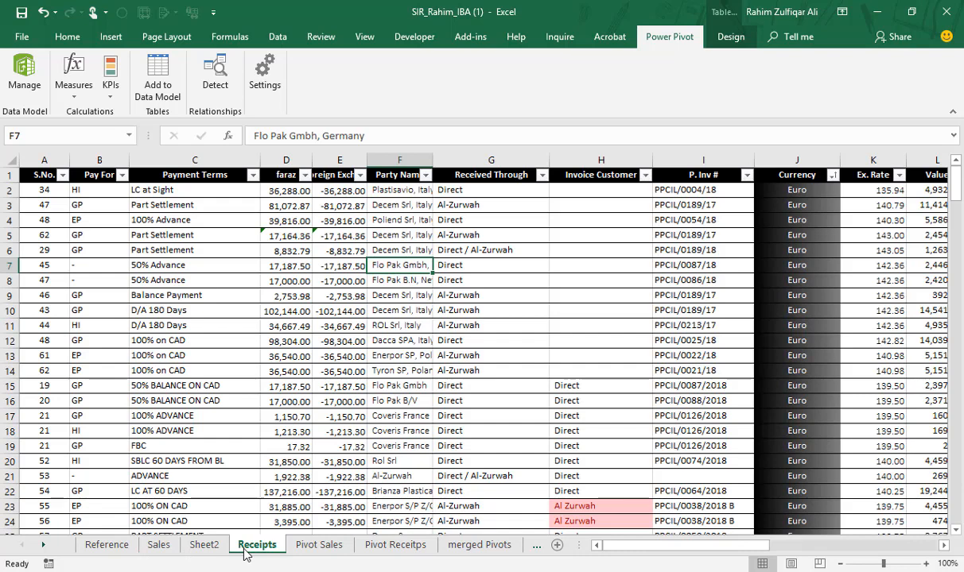
# Step: Look over the dimtable sheet and check in the data model diagram how its P. Inv # field relates to Sales and Receipts
pyautogui.click(47, 546)
pyautogui.click(46, 546)
pyautogui.click(46, 546)
pyautogui.click(46, 546)
pyautogui.click(462, 546)
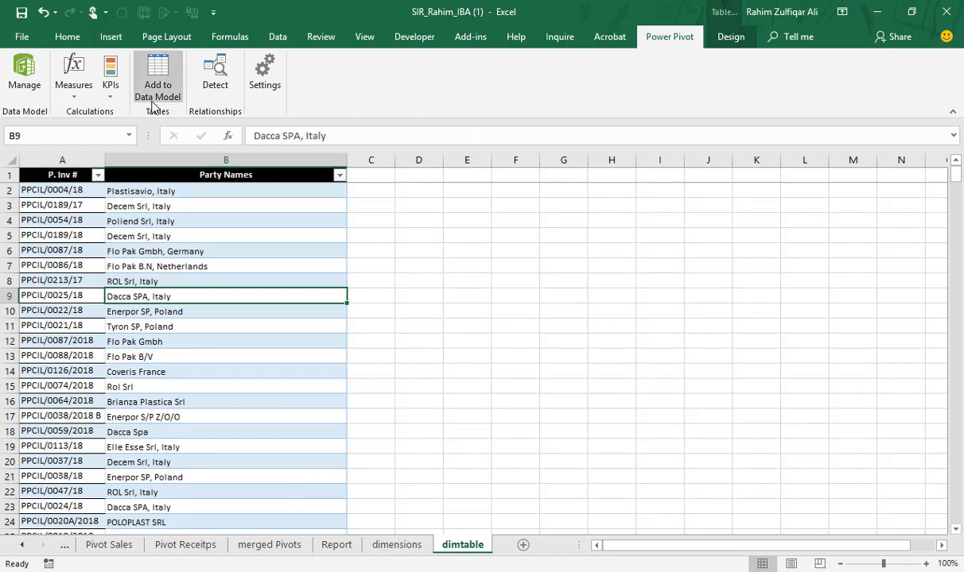
pyautogui.click(24, 71)
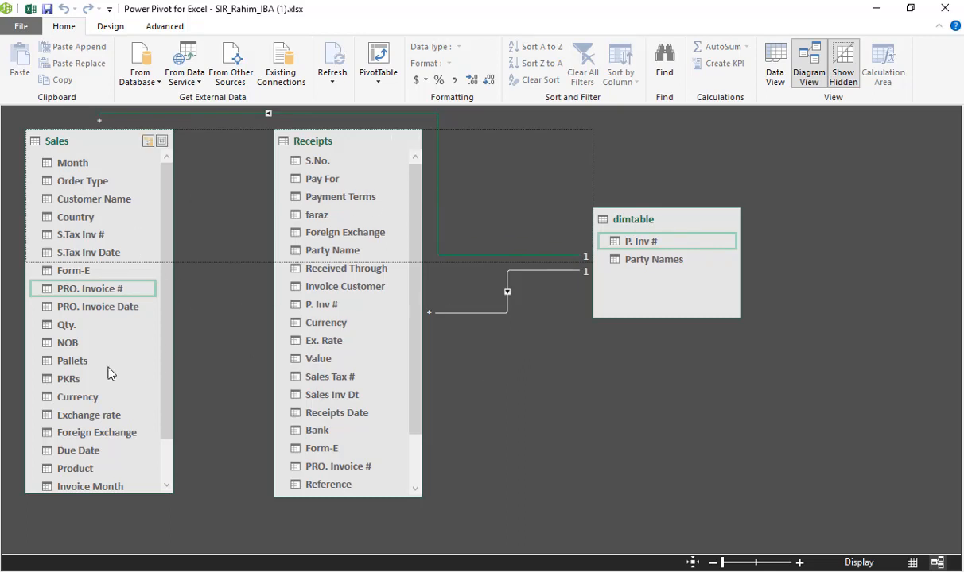
pyautogui.click(641, 246)
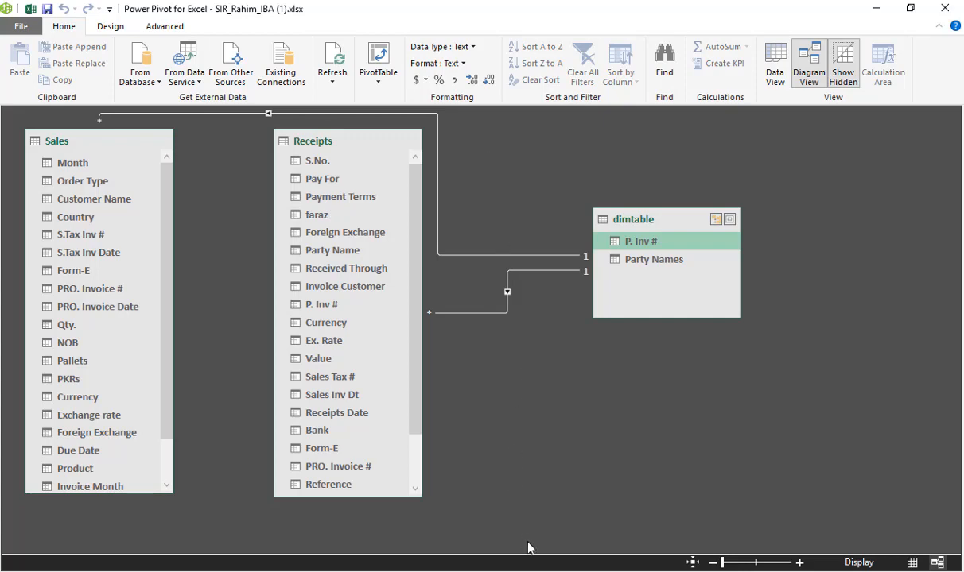
# Step: Switch back to the SIR_Rahim_IBA (1) workbook in Excel and return to the PivotTable on Sheet2
pyautogui.click(536, 571)
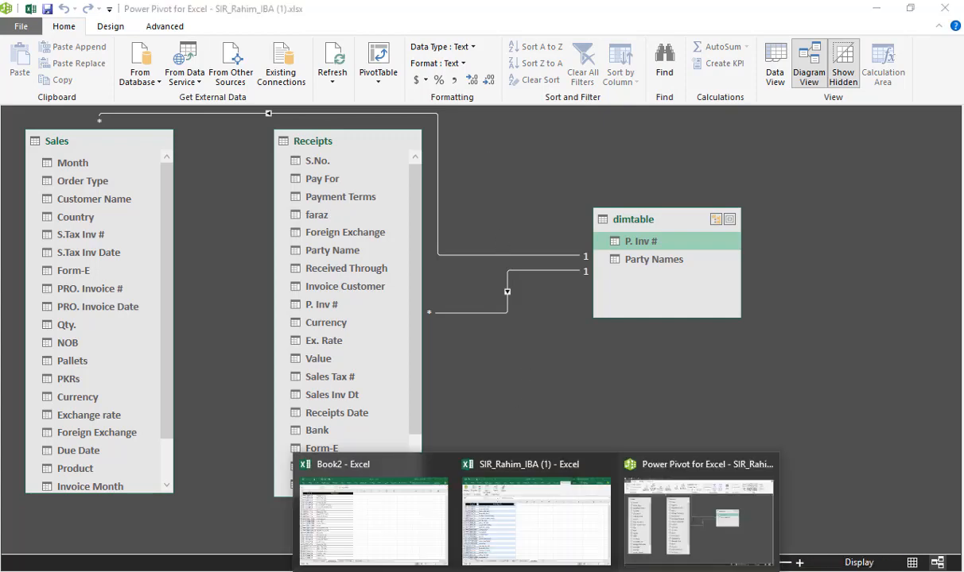
pyautogui.click(534, 561)
pyautogui.click(338, 544)
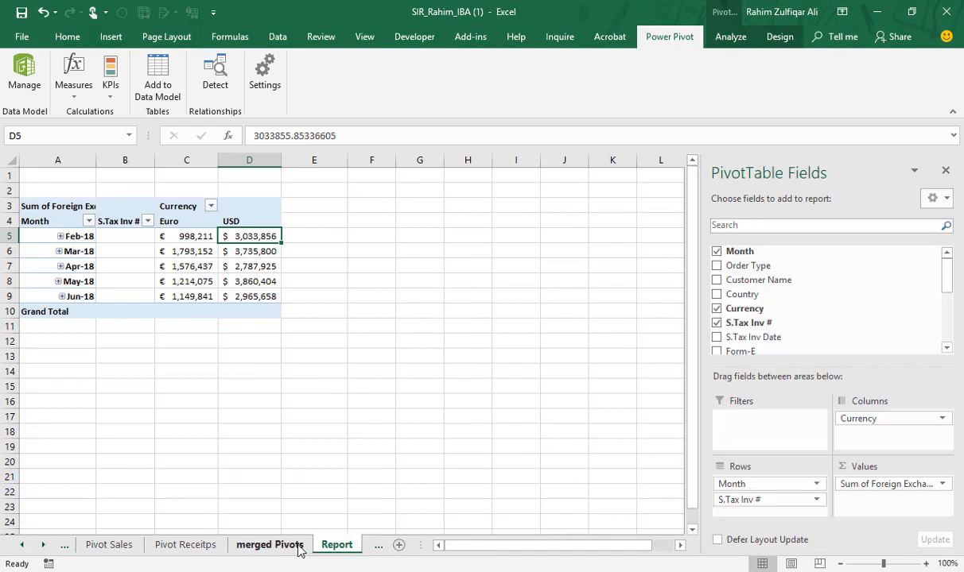
pyautogui.click(294, 545)
pyautogui.click(22, 545)
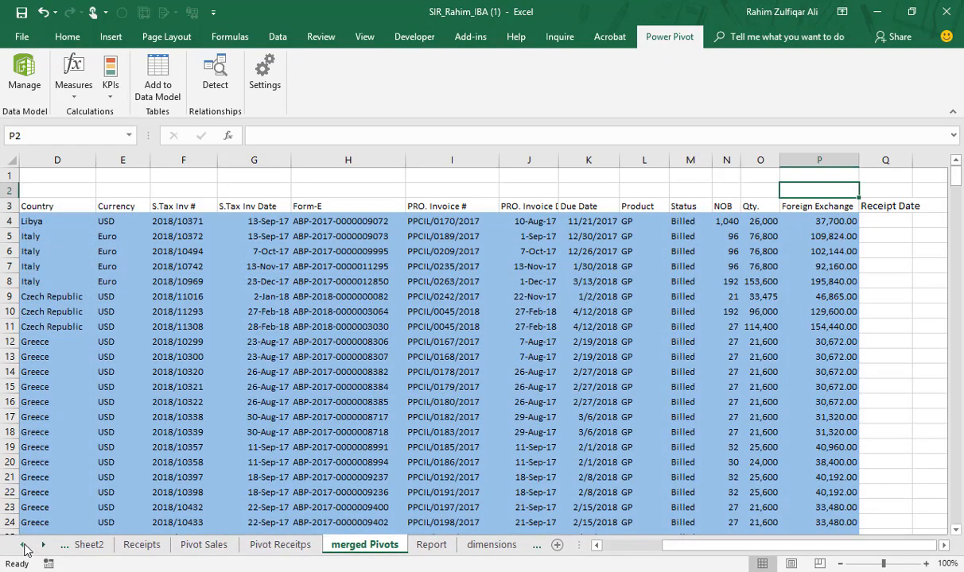
pyautogui.click(23, 545)
pyautogui.click(23, 545)
pyautogui.click(254, 544)
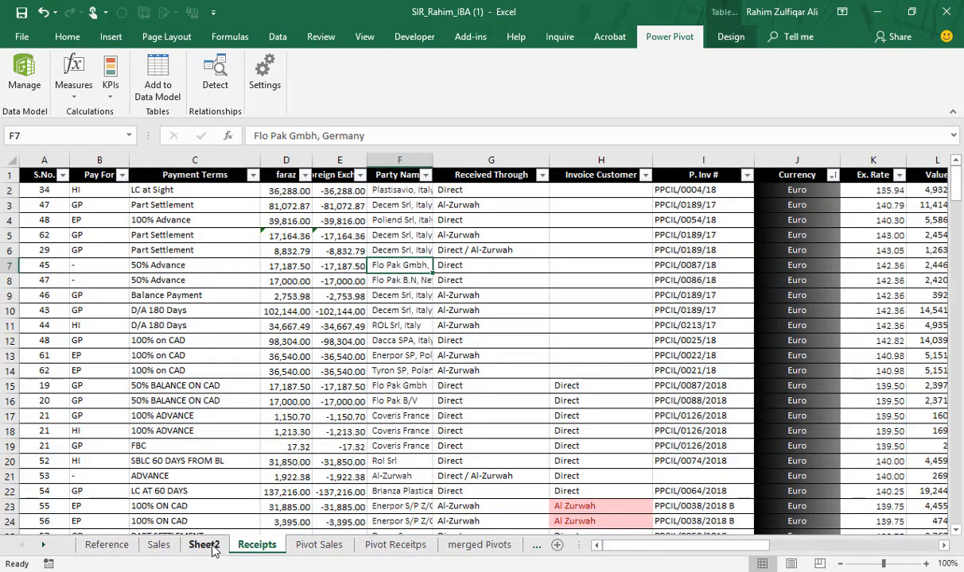
pyautogui.click(205, 545)
# Step: Compare the two foreign exchange sums for the Palamidis Sa entry in row 517 of the PivotTable
pyautogui.click(467, 371)
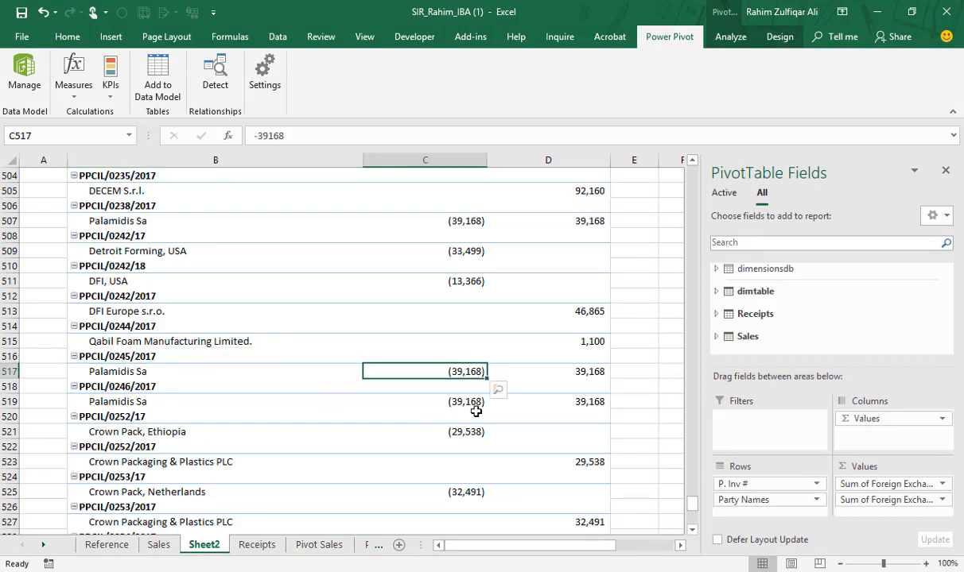
pyautogui.click(501, 374)
pyautogui.press('Left')
pyautogui.press('Right')
pyautogui.press('Left')
pyautogui.moveTo(555, 383)
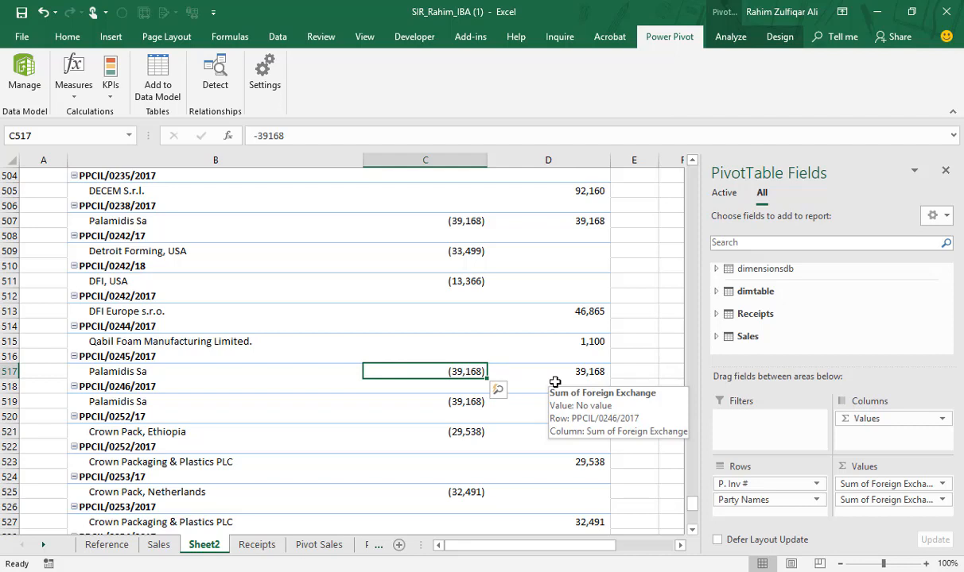
pyautogui.click(120, 367)
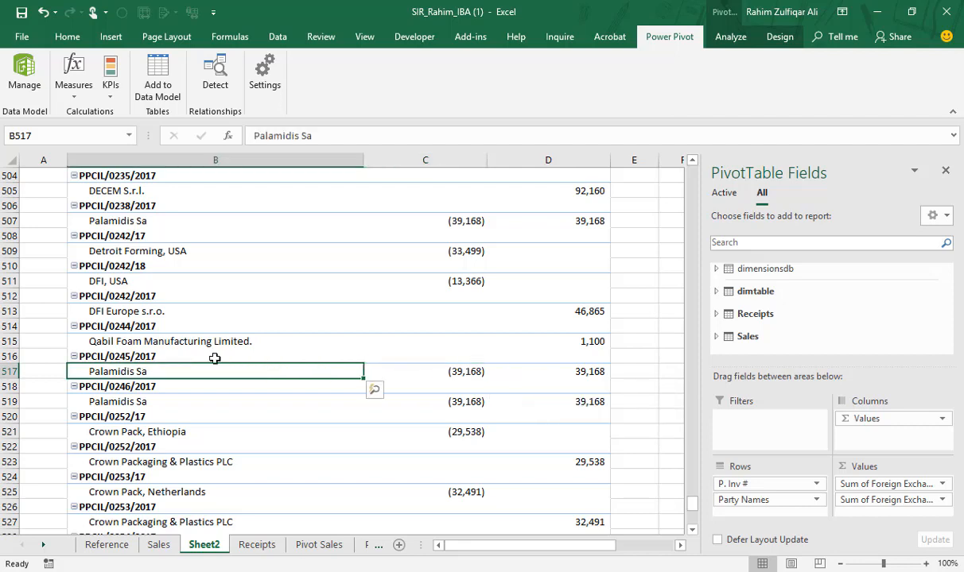
pyautogui.moveTo(215, 359)
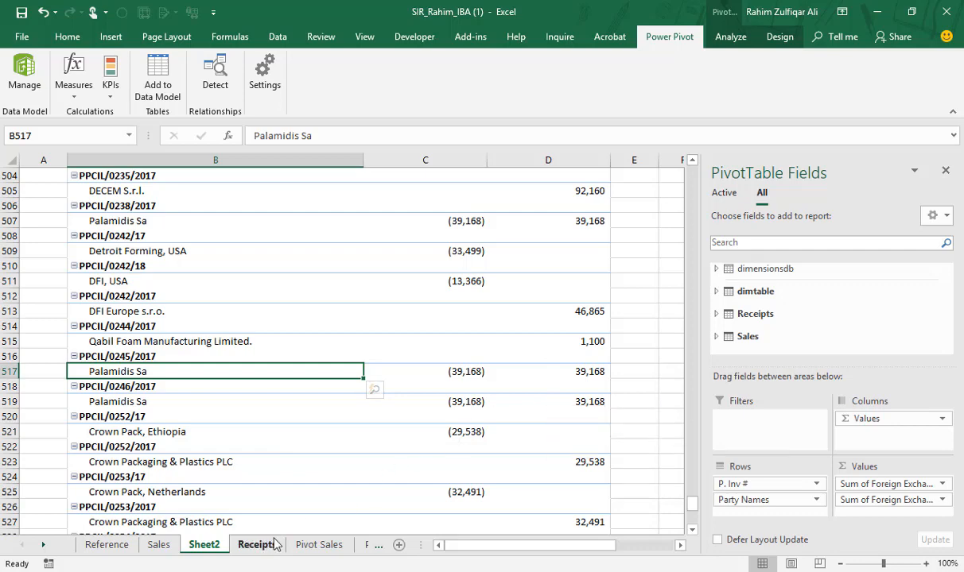
# Step: Review the Sales, Receipts and dimtable sheets in turn, plus the relationships between these tables in the Power Pivot diagram
pyautogui.click(160, 545)
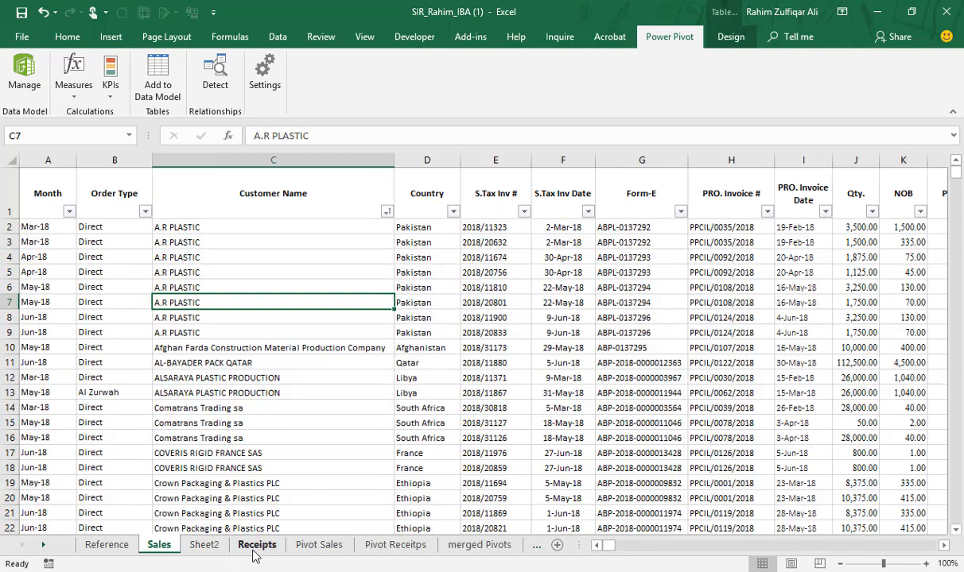
pyautogui.click(255, 545)
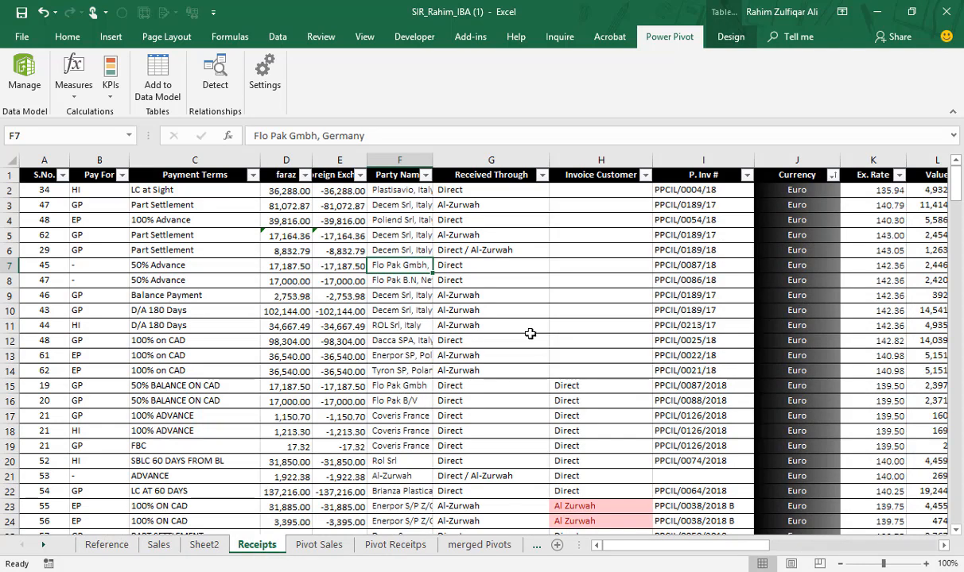
pyautogui.click(44, 544)
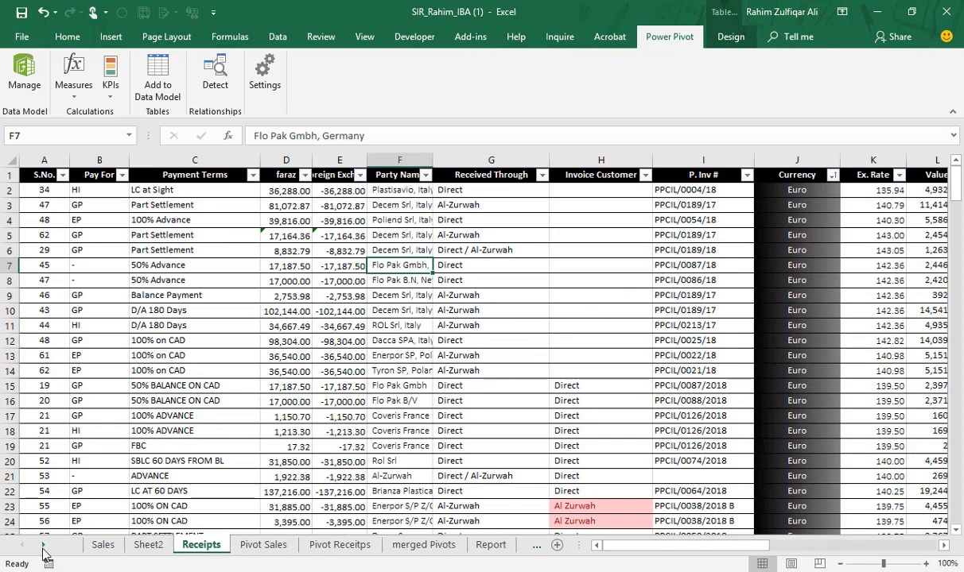
pyautogui.click(465, 547)
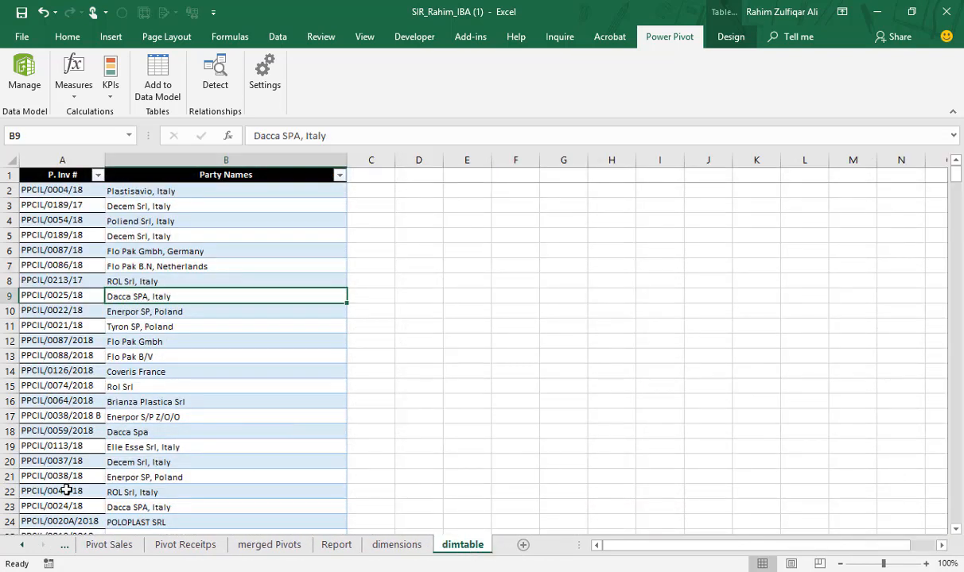
pyautogui.click(22, 545)
pyautogui.click(22, 545)
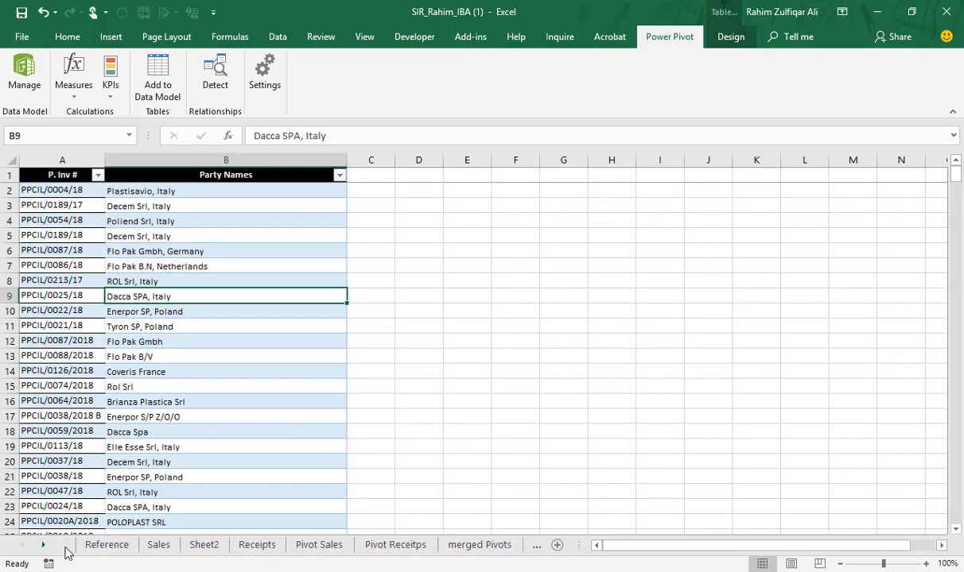
pyautogui.click(30, 76)
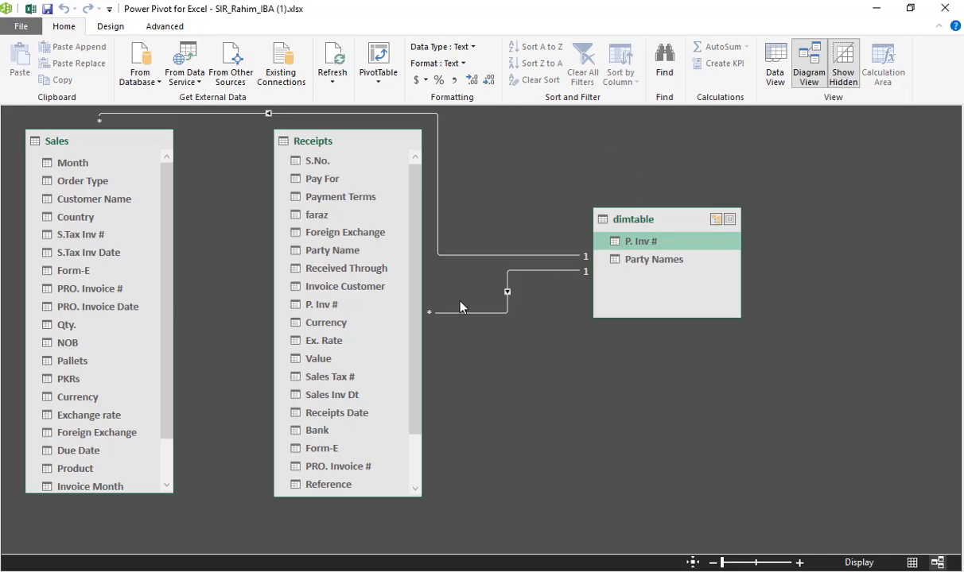
pyautogui.click(875, 9)
# Step: Revisit the Sales sheet and recheck both foreign exchange amounts for Palamidis Sa in row 517 of the Sheet2 PivotTable
pyautogui.click(159, 545)
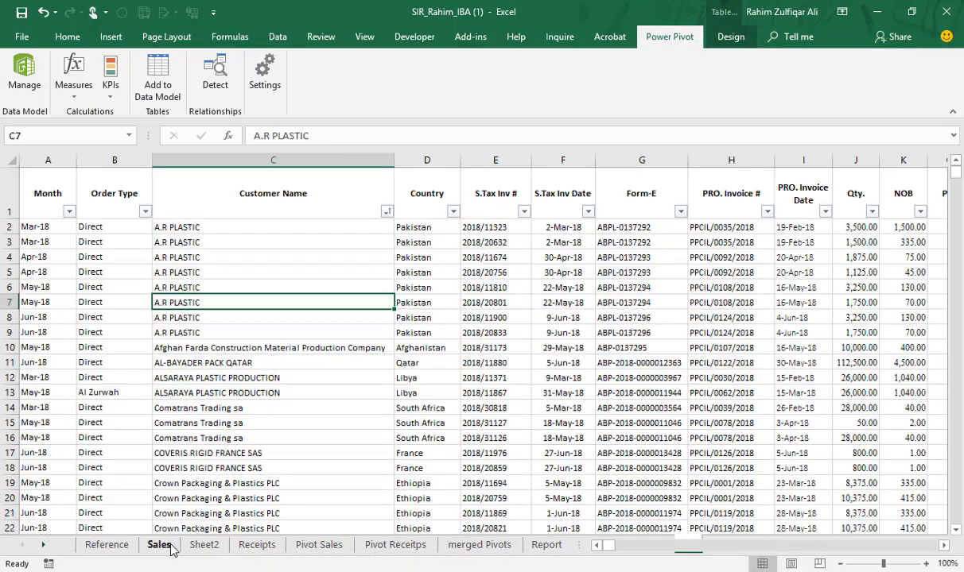
pyautogui.click(195, 547)
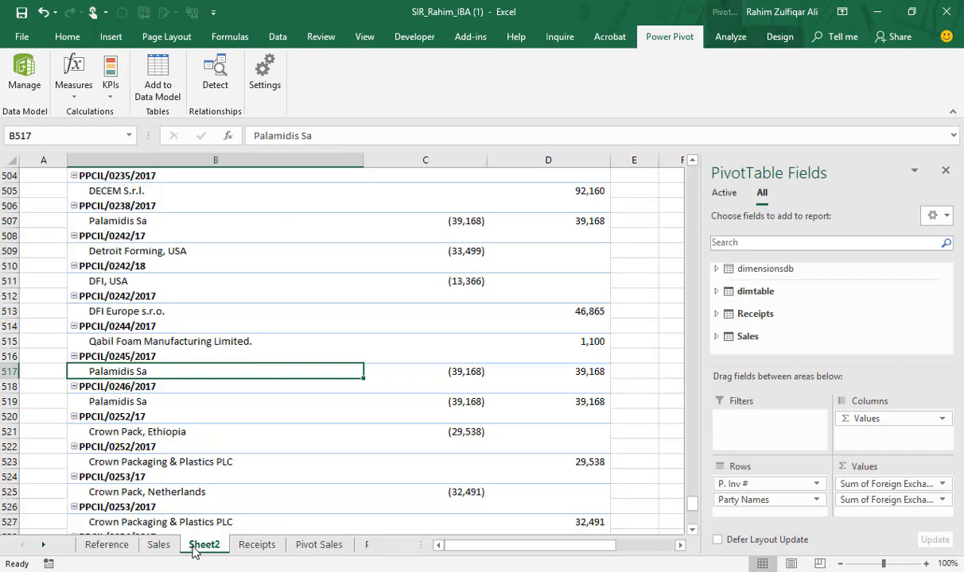
pyautogui.click(457, 372)
pyautogui.click(540, 373)
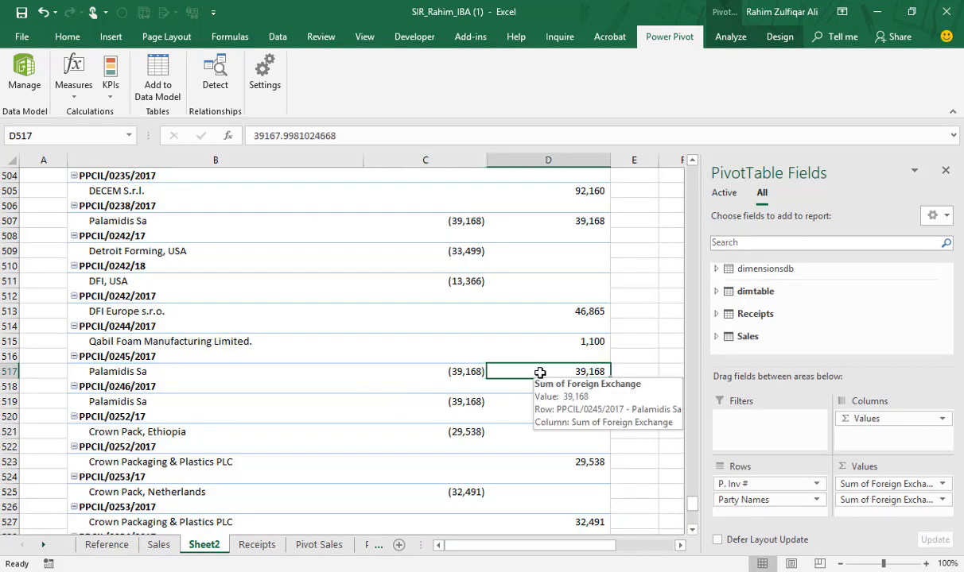